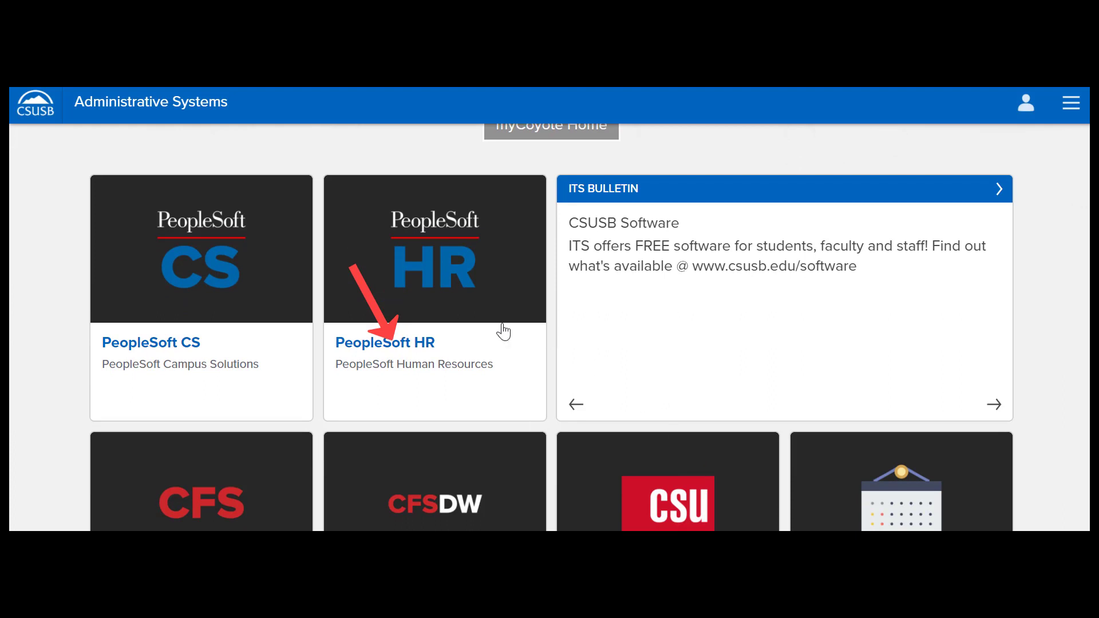
Open Timekeeper Absence Entry from PeopleSoft HR via Manager Self Service.
left_click(400, 358)
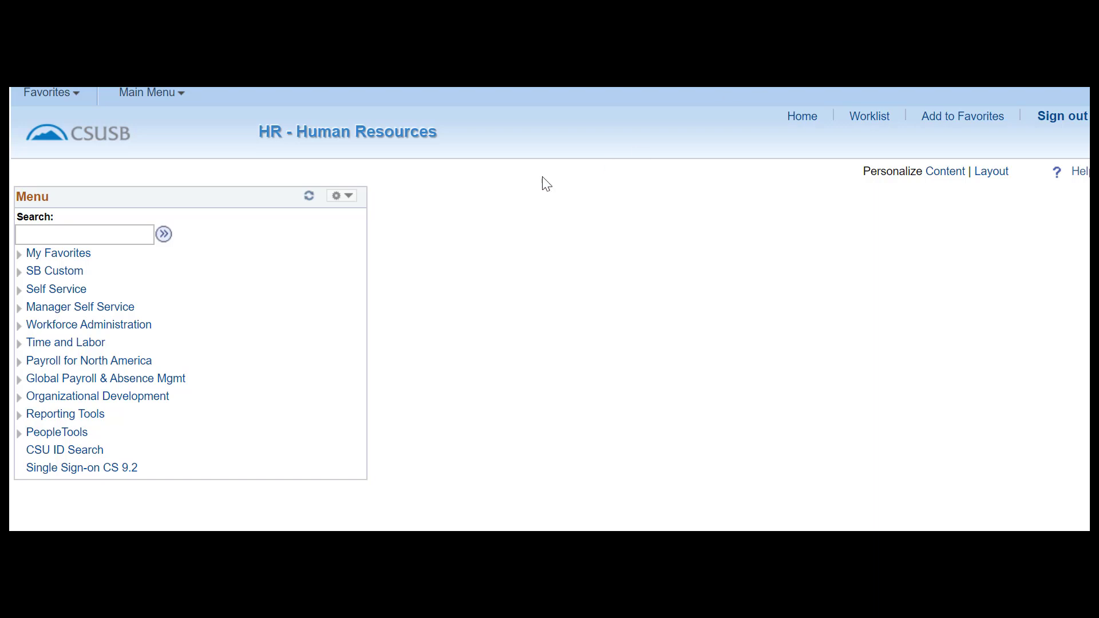
left_click(107, 307)
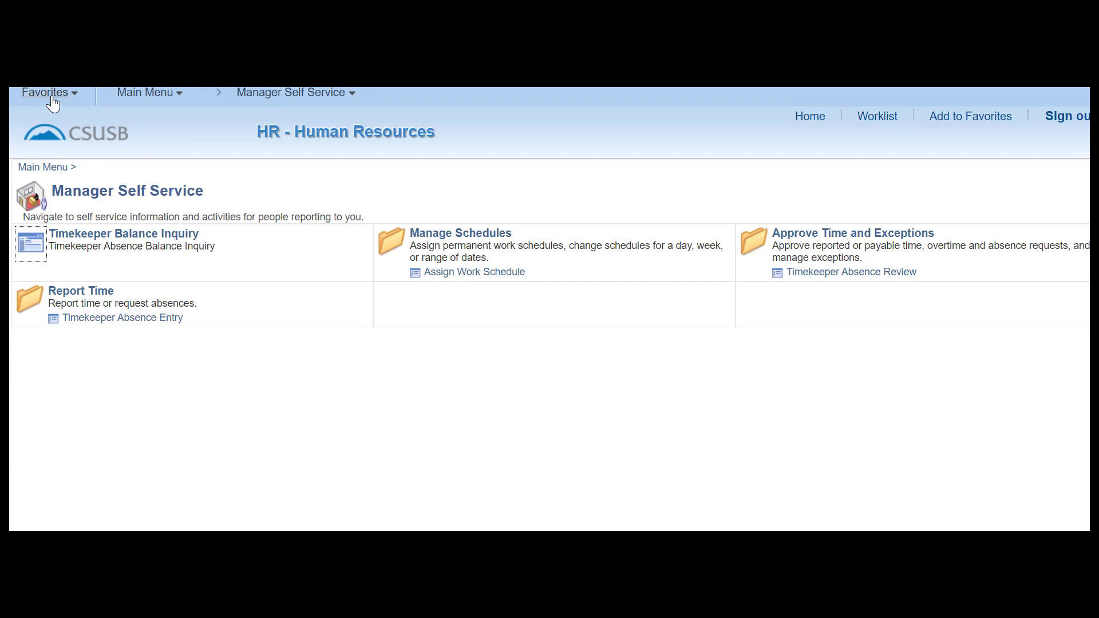
left_click(131, 321)
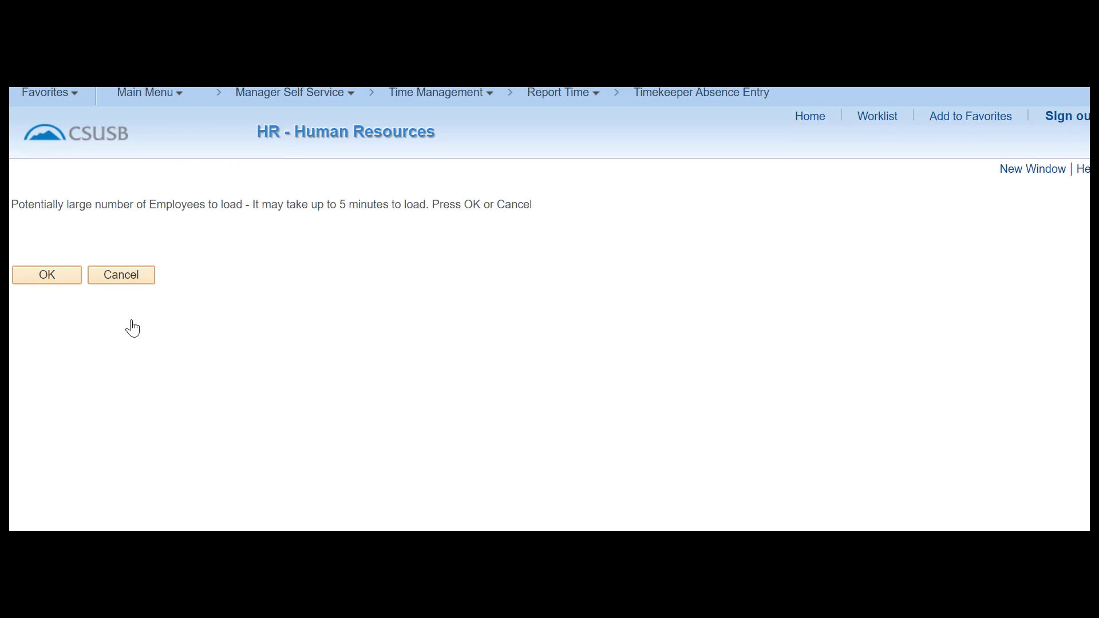
Load the employee list and add the page to Favorites as 'Timekeeper Absence Entry'.
left_click(48, 281)
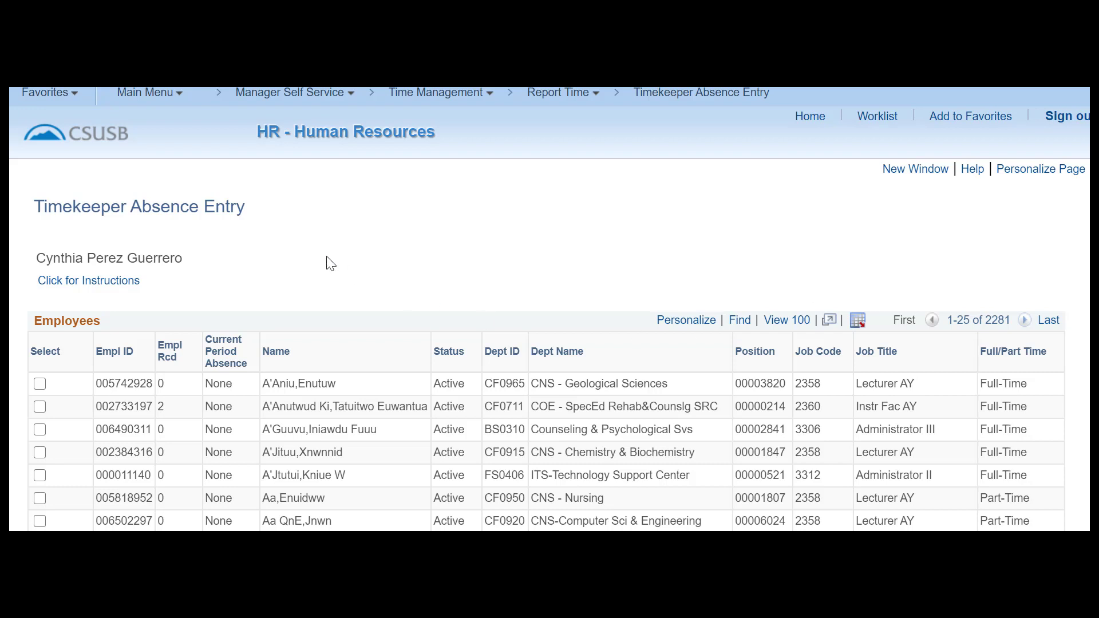
left_click(56, 98)
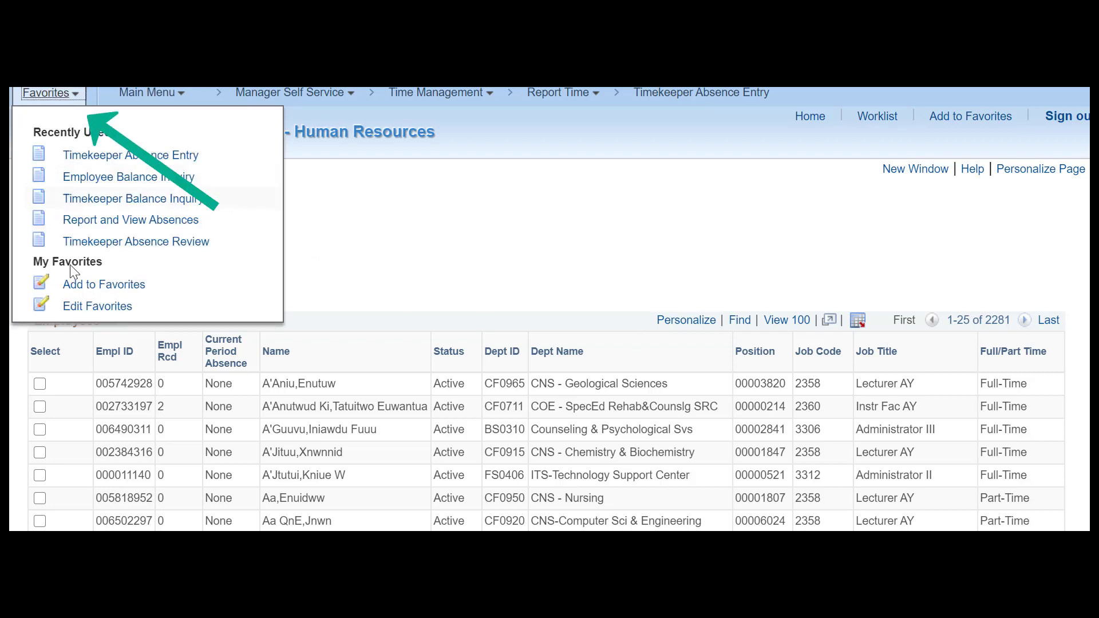
left_click(93, 286)
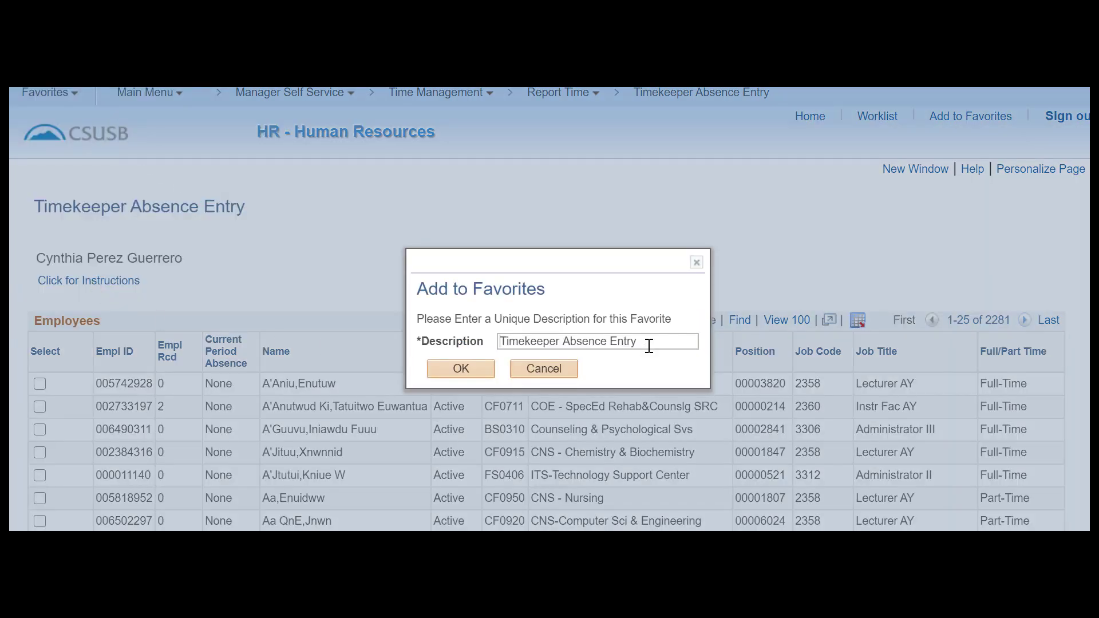
left_click(455, 376)
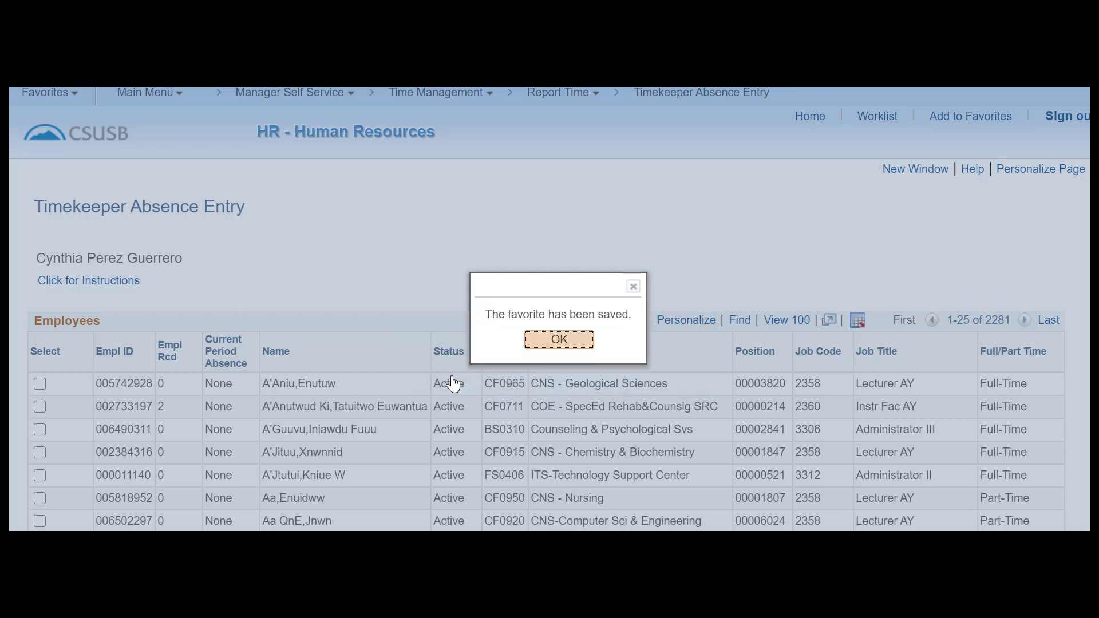
left_click(577, 338)
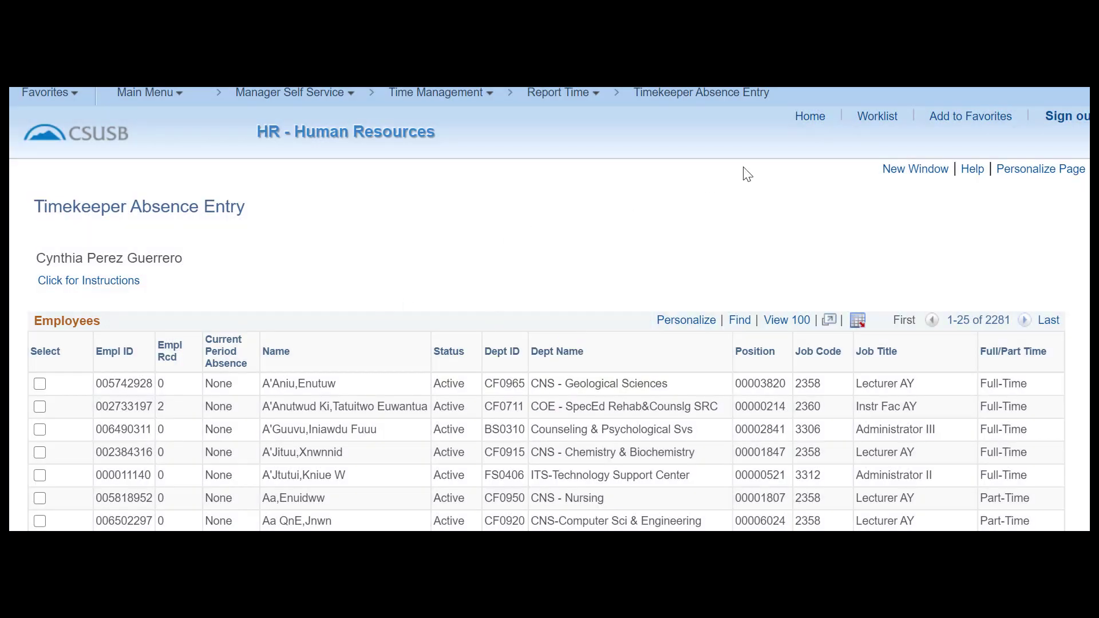
Go to Home and reopen Timekeeper Absence Entry from My Favorites.
left_click(809, 118)
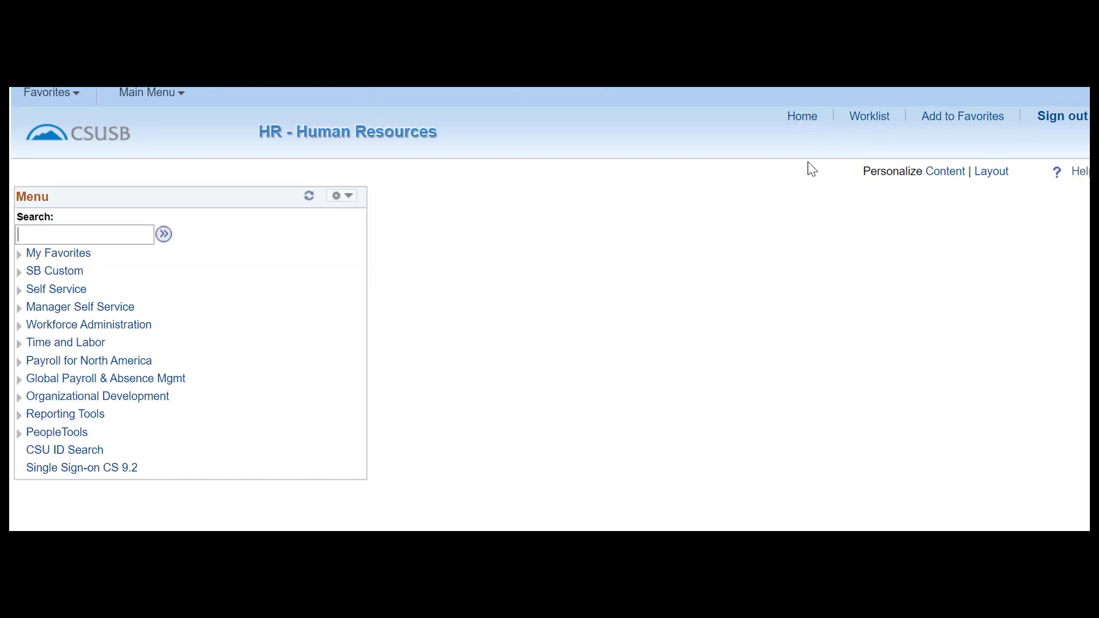
left_click(45, 98)
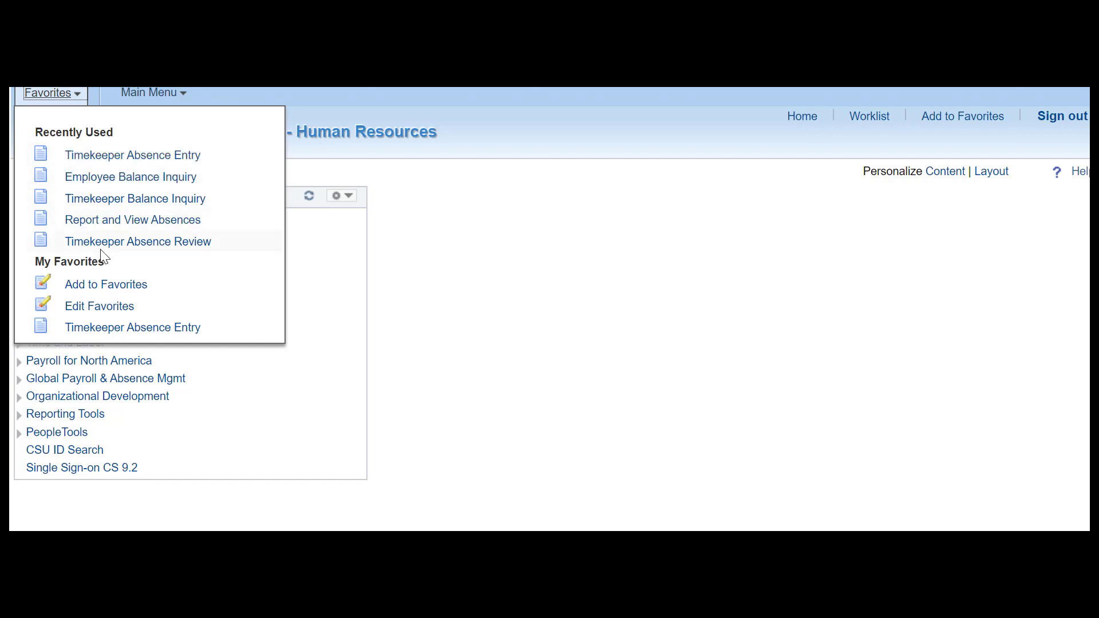
left_click(91, 159)
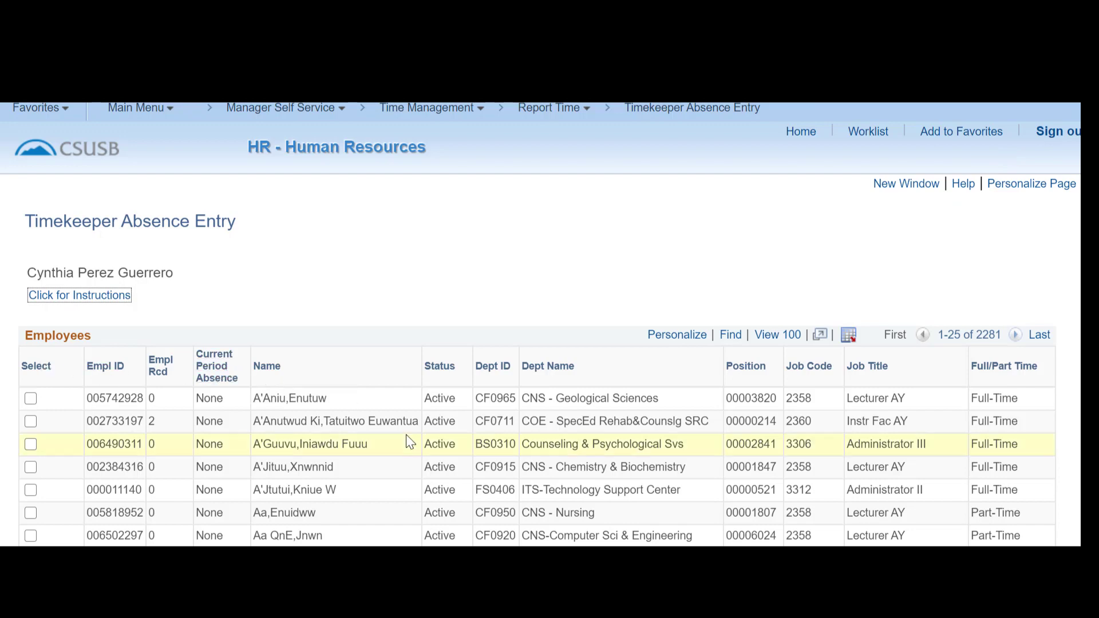
left_click(486, 373)
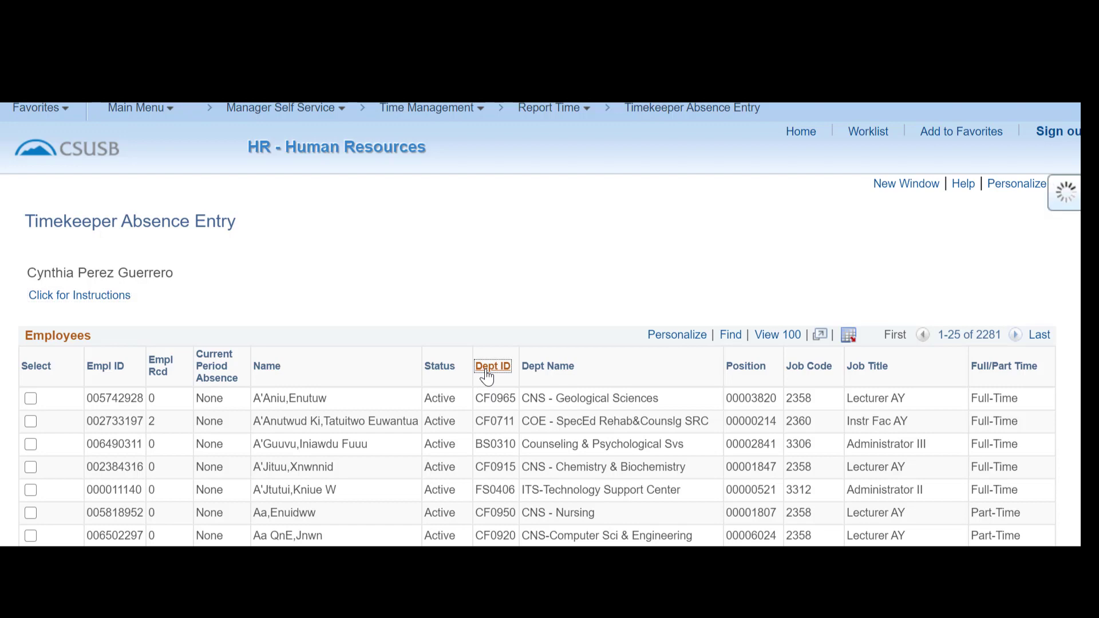
left_click(486, 373)
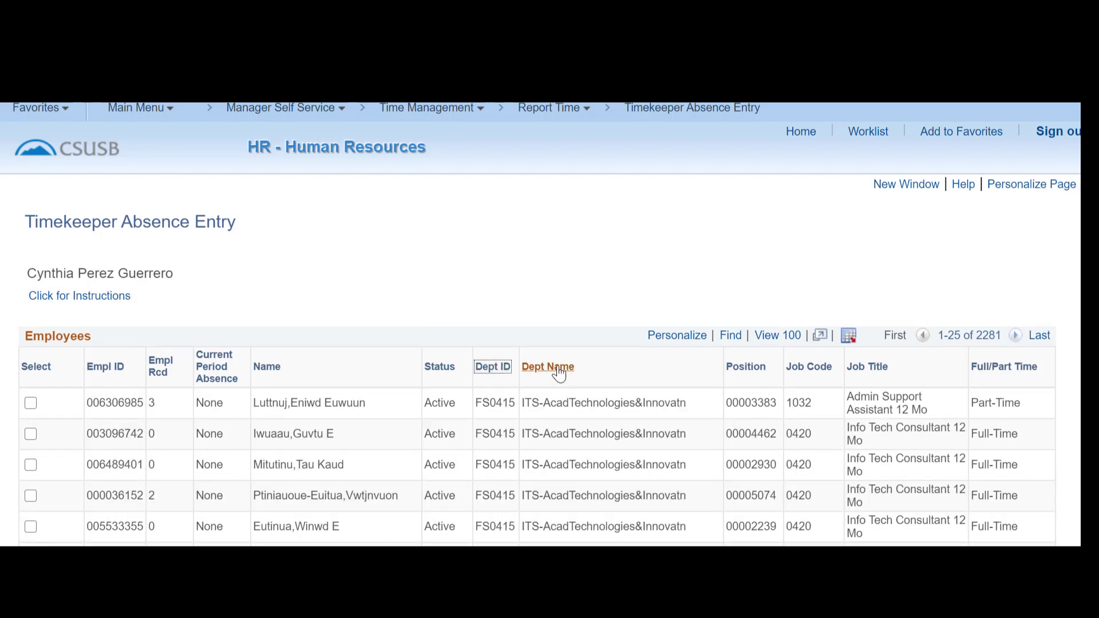
left_click(559, 372)
left_click(492, 373)
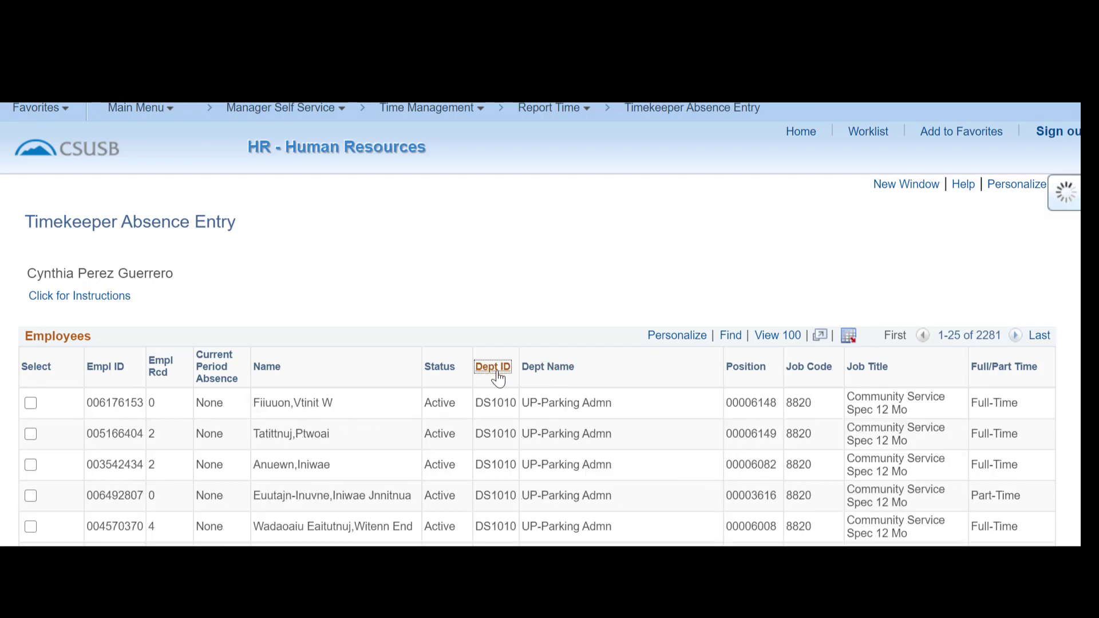
scroll(496, 375, "down", 10)
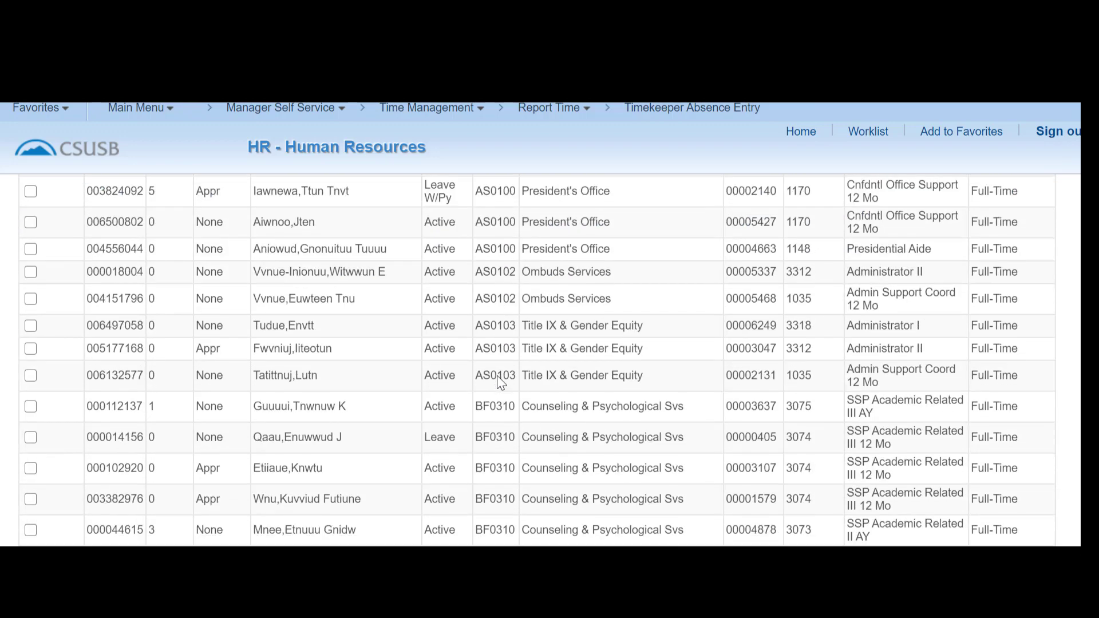
scroll(497, 376, "up", 10)
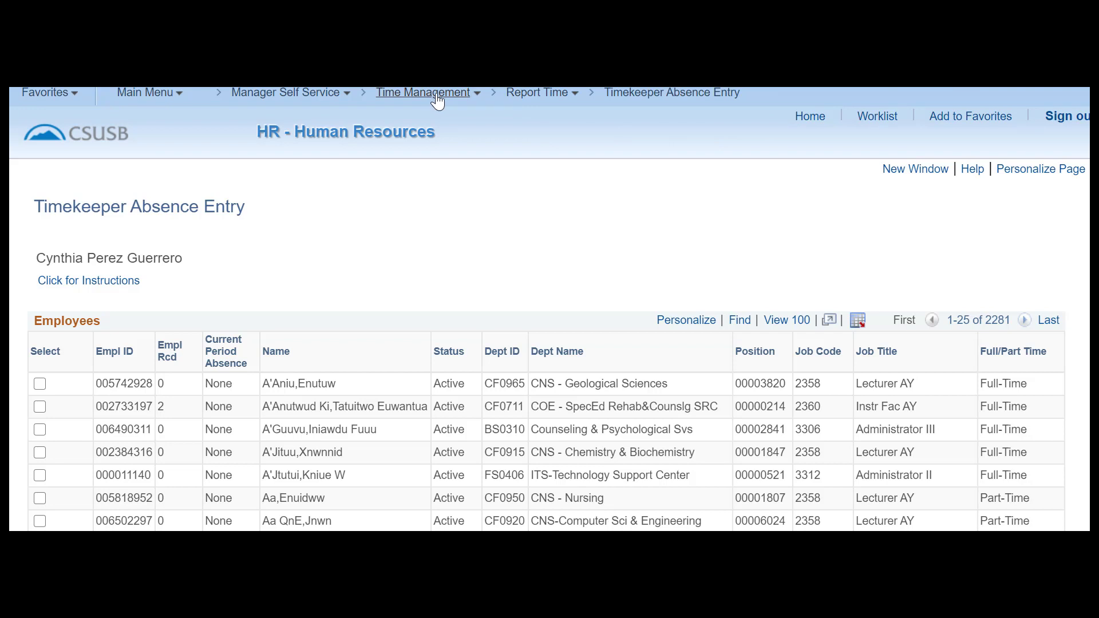
Select the first five employees in the Timekeeper Absence Entry list.
left_click(477, 98)
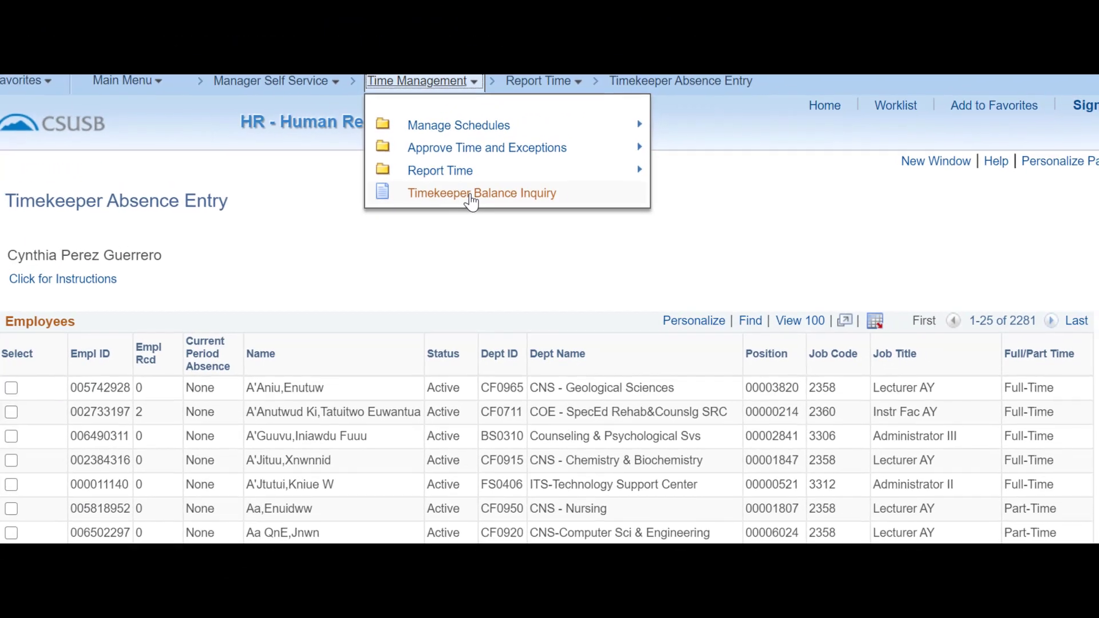
left_click(669, 256)
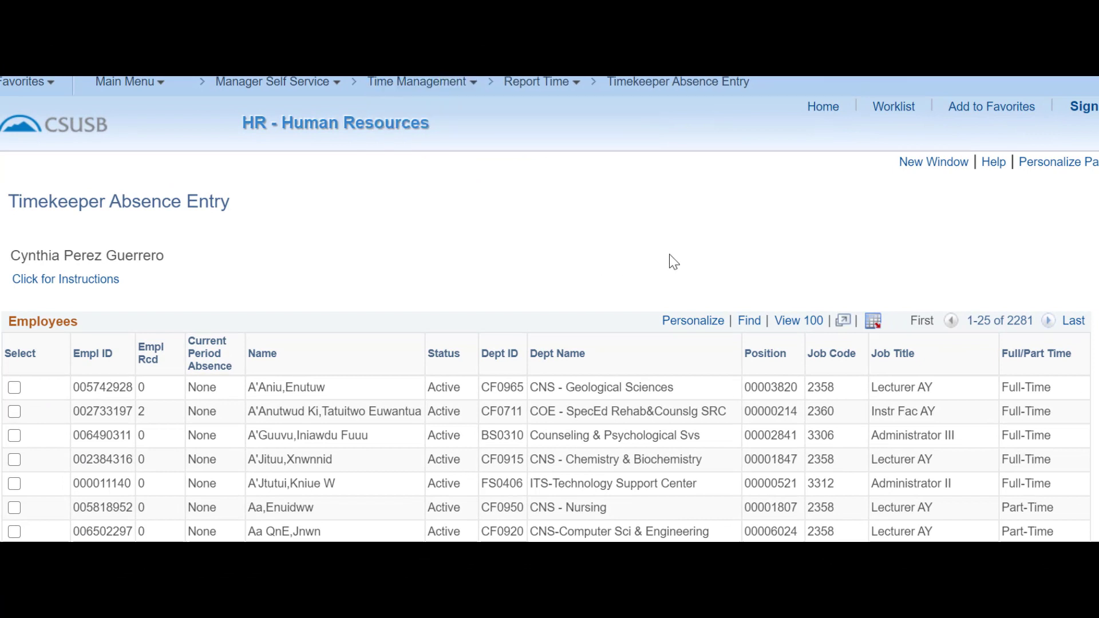
scroll(669, 257, "down", 2)
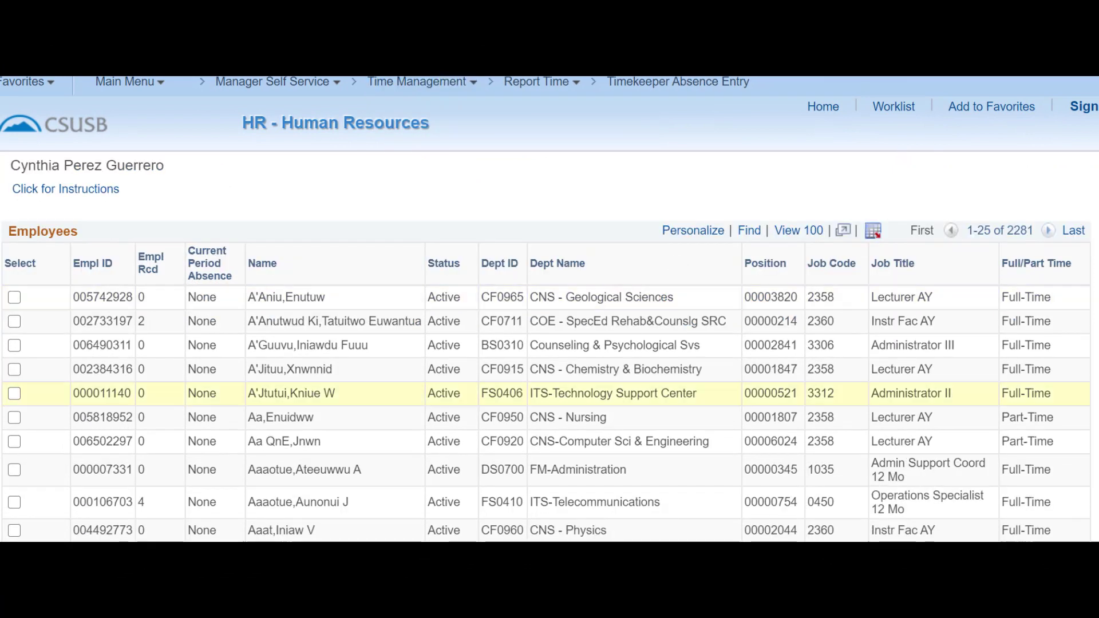
left_click(14, 297)
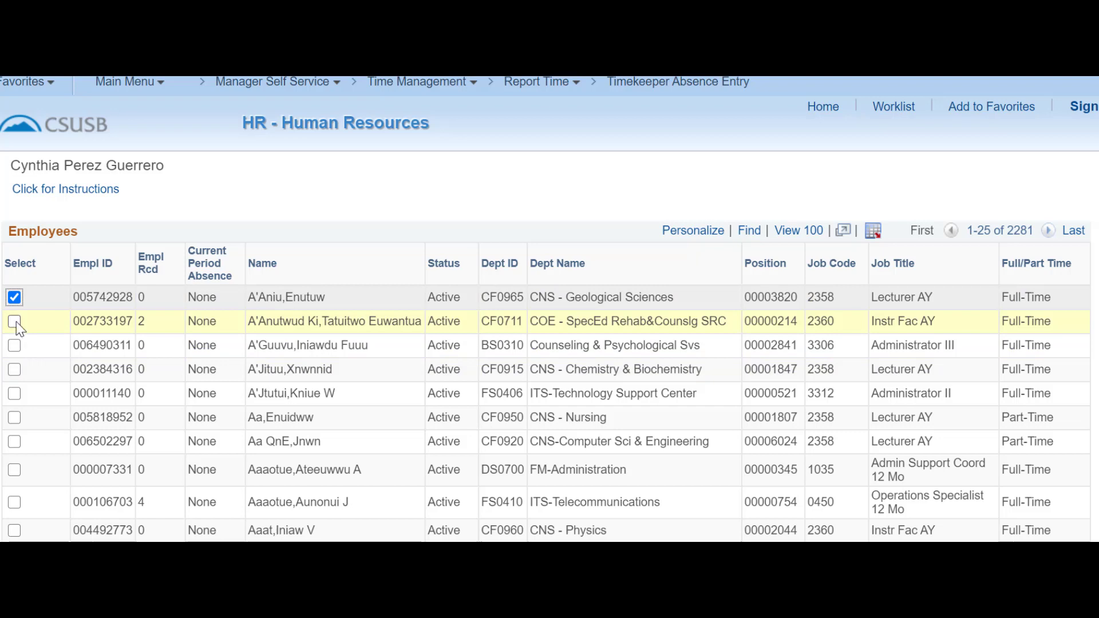
left_click(14, 321)
left_click(15, 345)
left_click(14, 369)
left_click(14, 393)
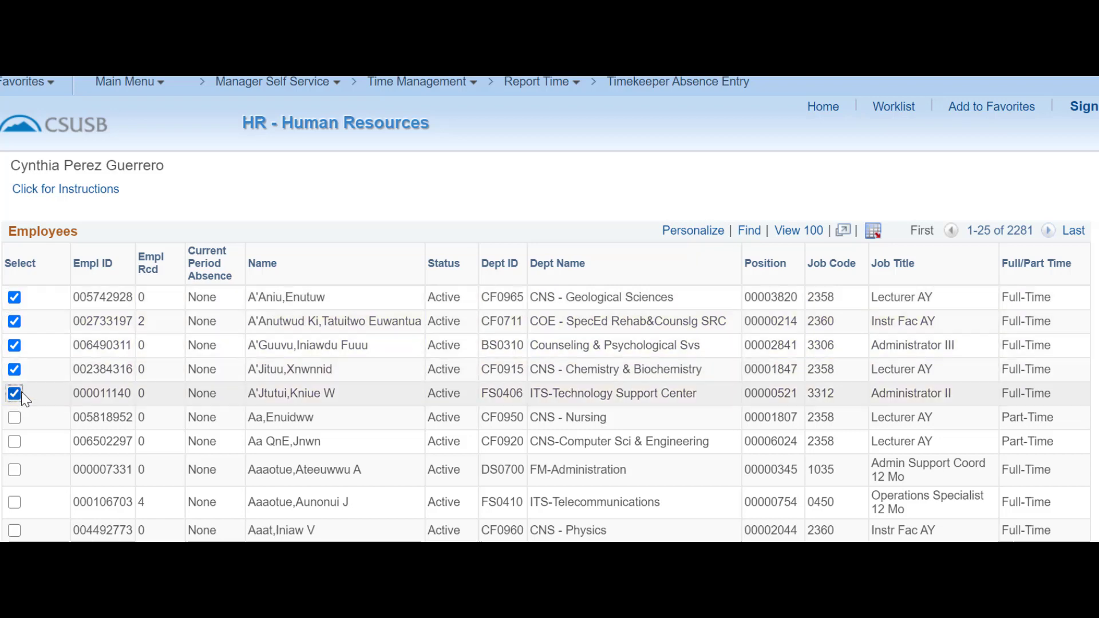
Select the sixth employee and continue with the selected employees.
scroll(34, 389, "down", 10)
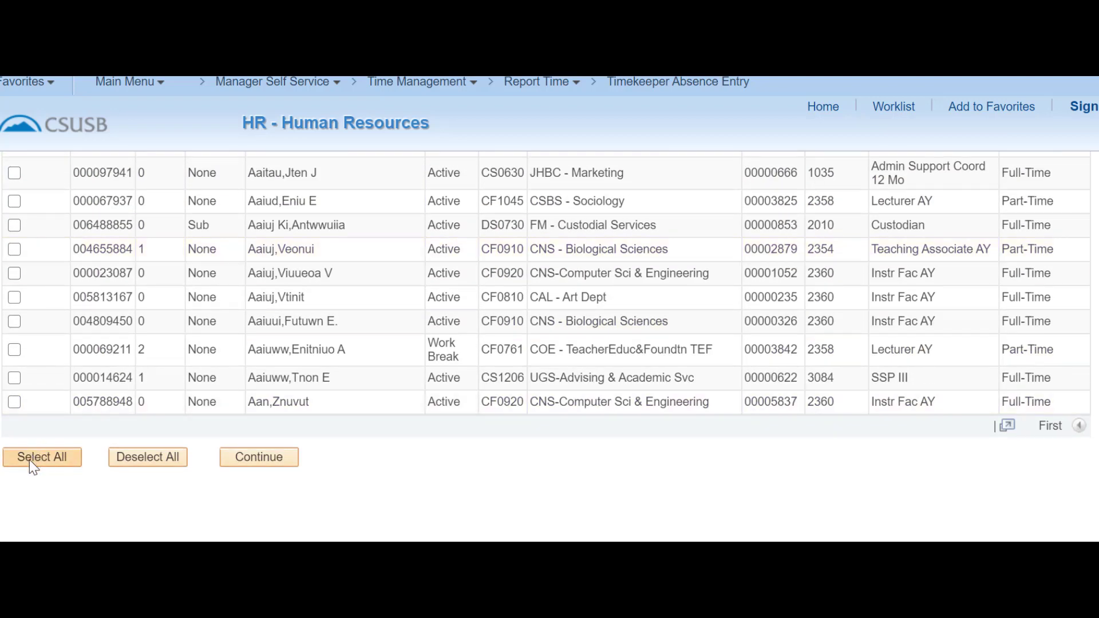
scroll(33, 452, "up", 10)
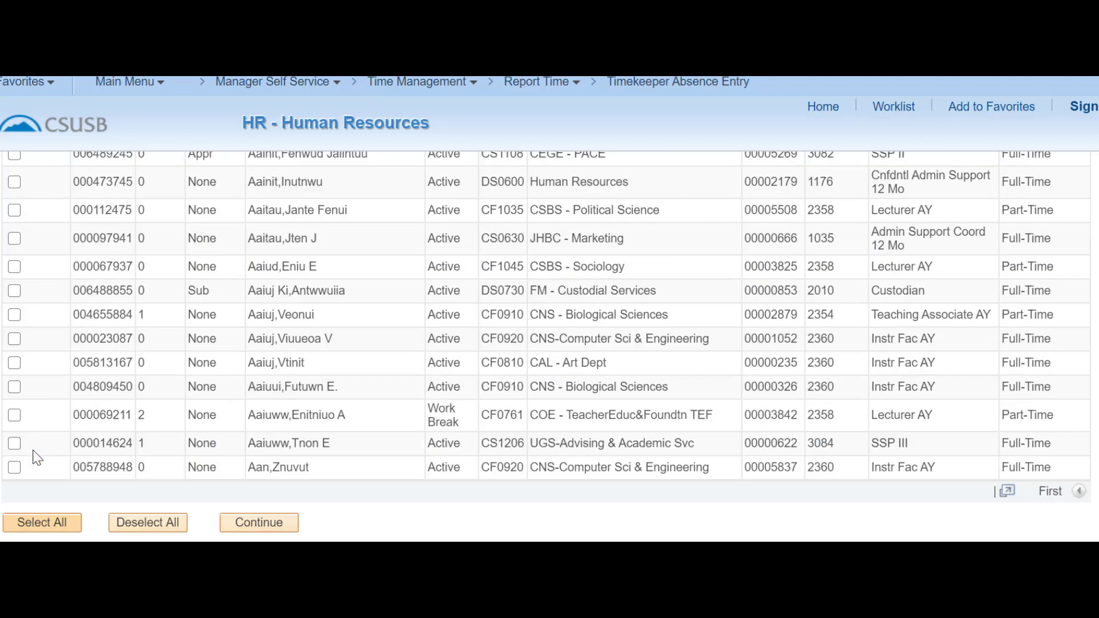
left_click(15, 444)
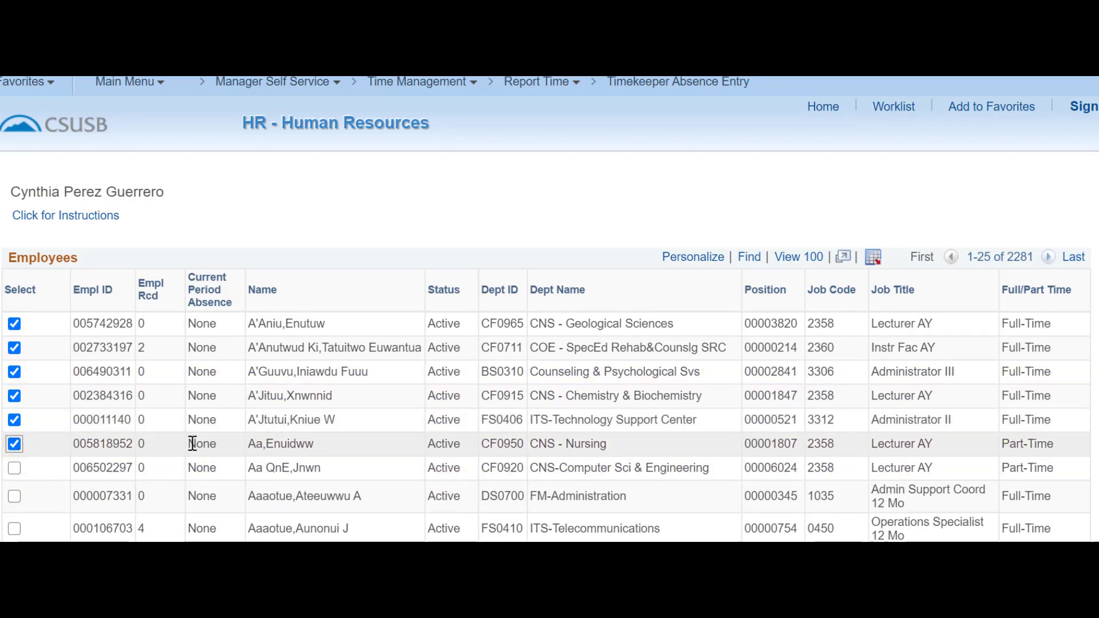
scroll(192, 444, "down", 10)
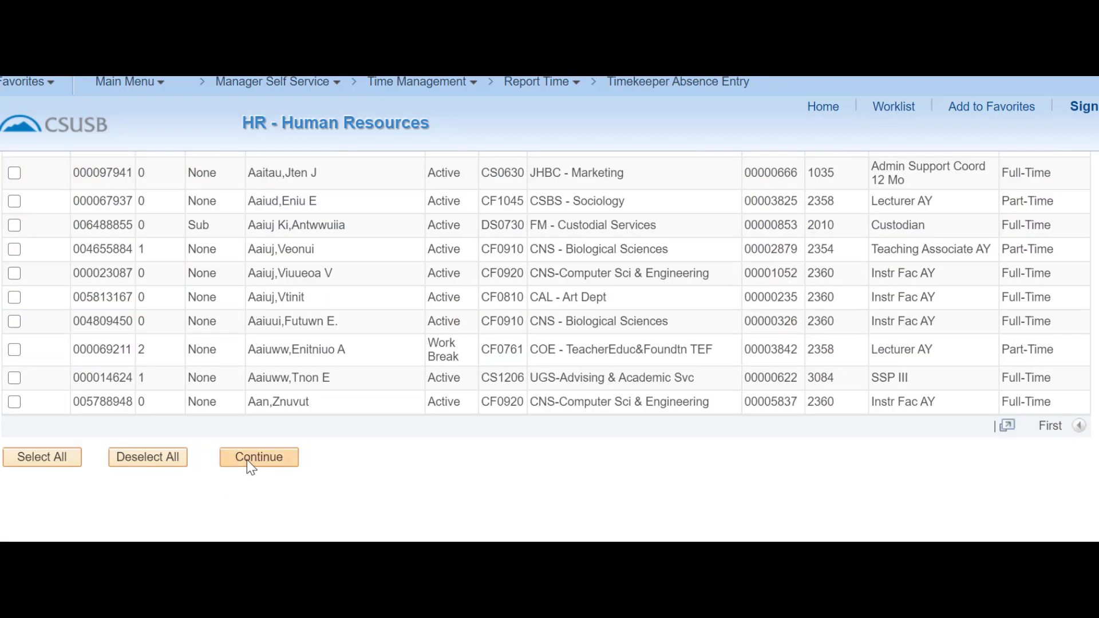
left_click(246, 459)
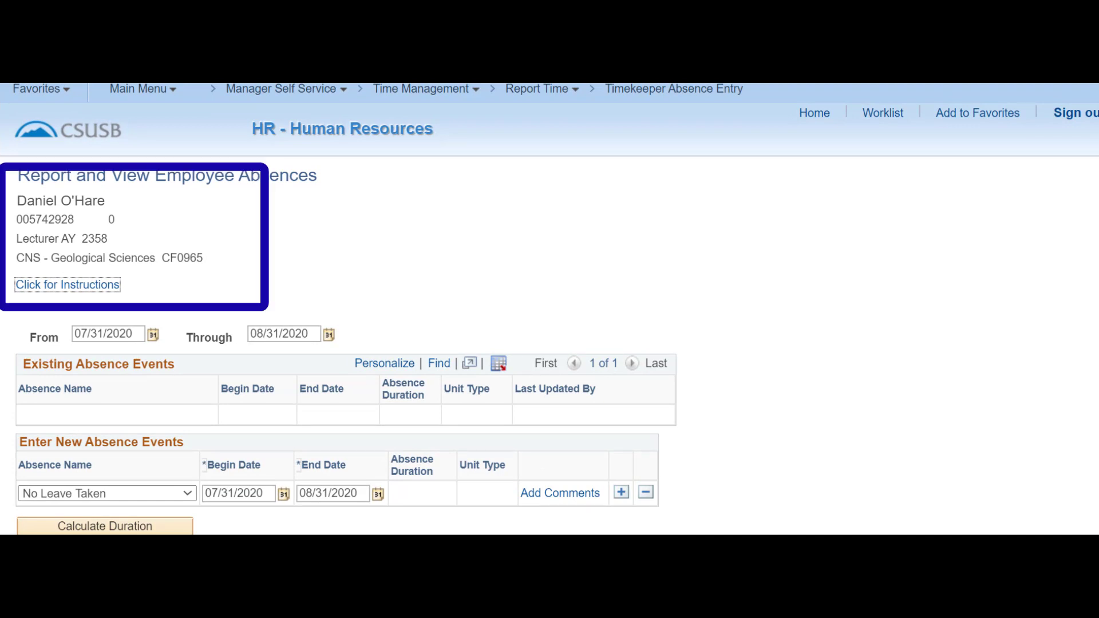
Submit the No Leave Taken absence for 07/31/2020 to 08/31/2020.
scroll(345, 345, "down", 1)
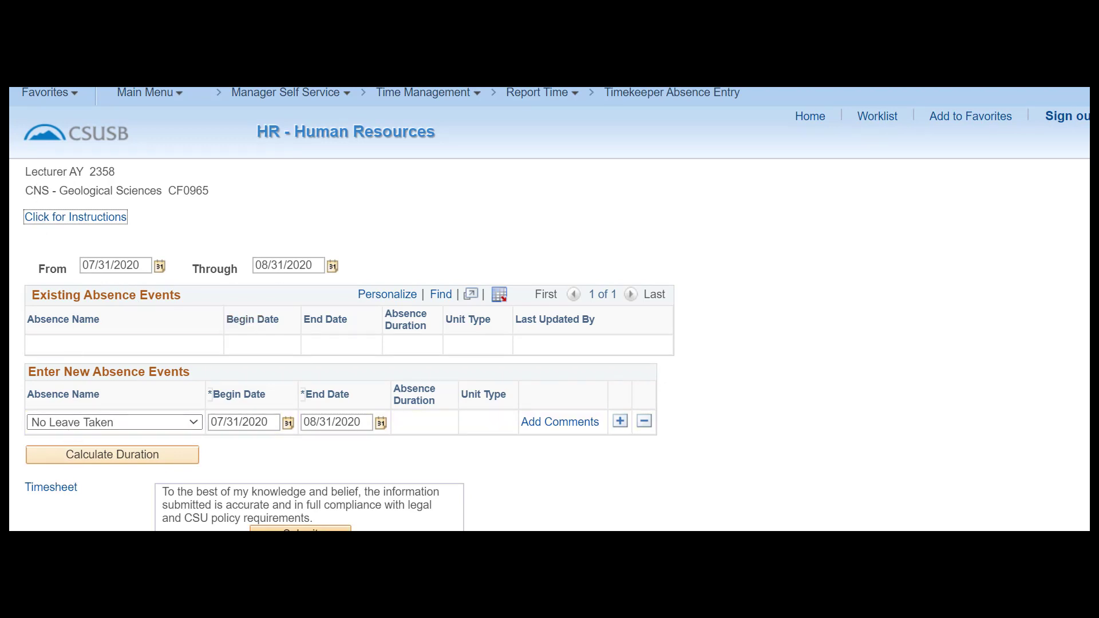
left_click(300, 530)
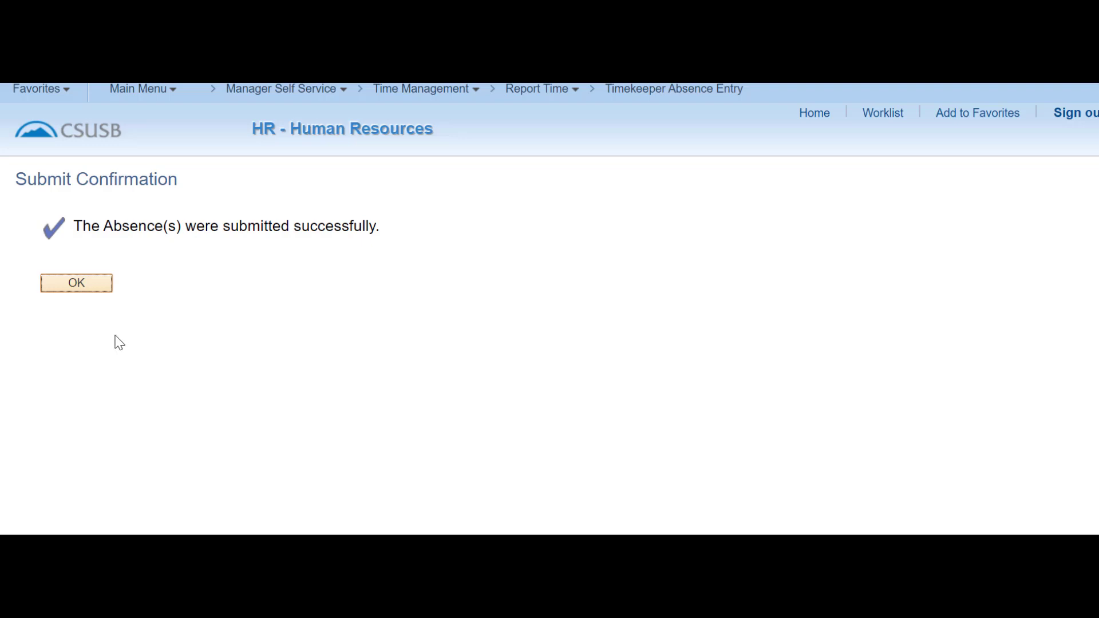
Acknowledge the Submit Confirmation and check No Leave Taken is listed as Reviewed.
left_click(70, 288)
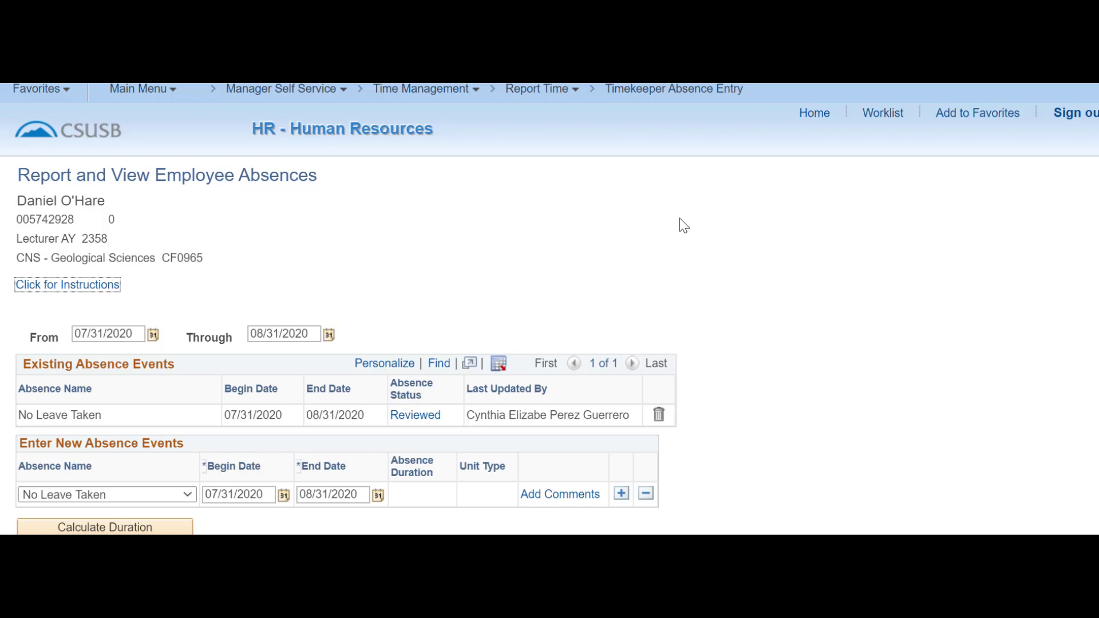
scroll(679, 219, "down", 2)
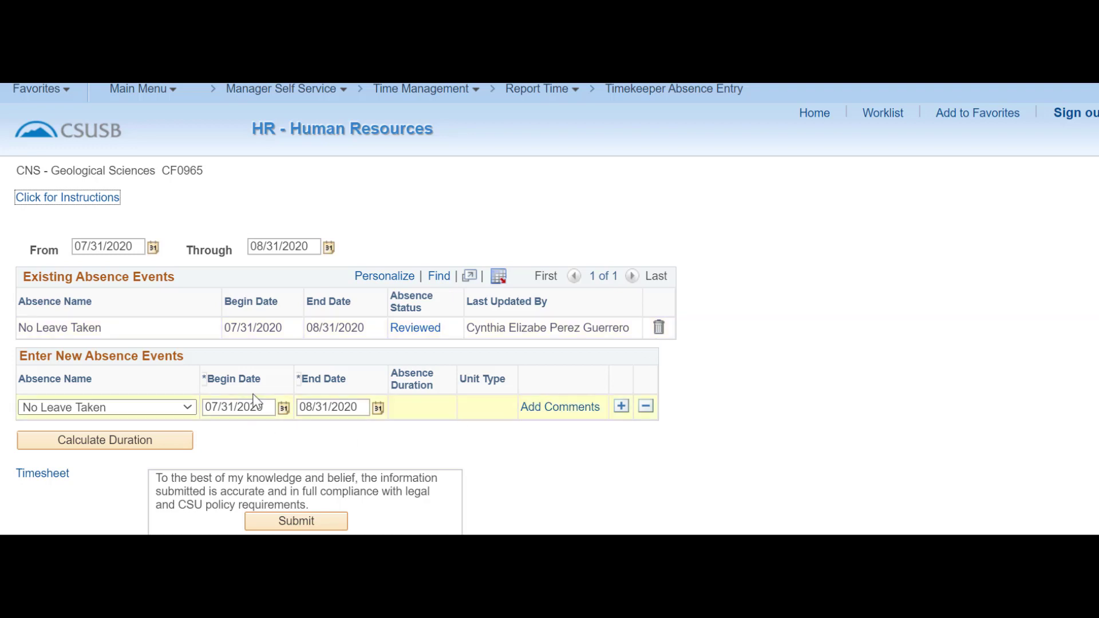
Delete the reviewed No Leave Taken event (07/31/2020–08/31/2020) and confirm the deletion.
left_click(659, 332)
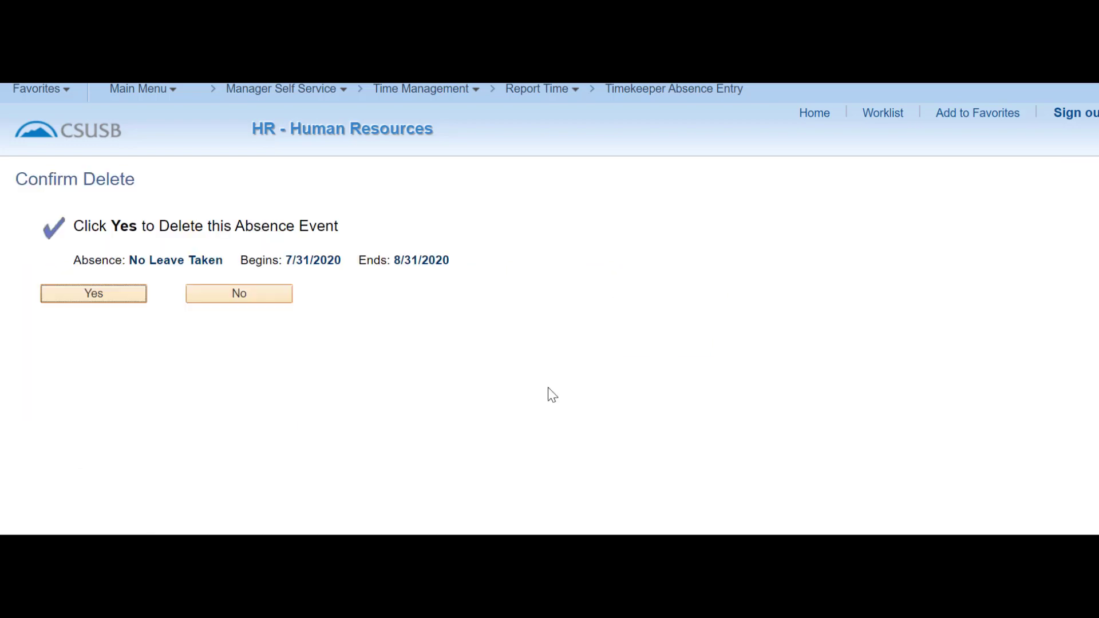
left_click(93, 294)
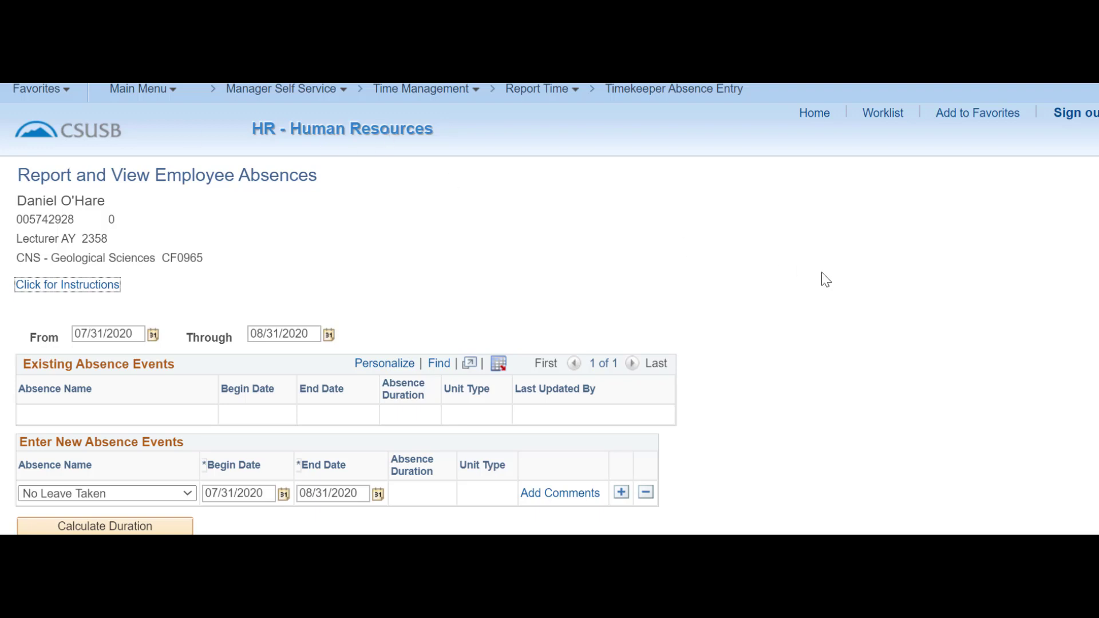
scroll(822, 272, "down", 3)
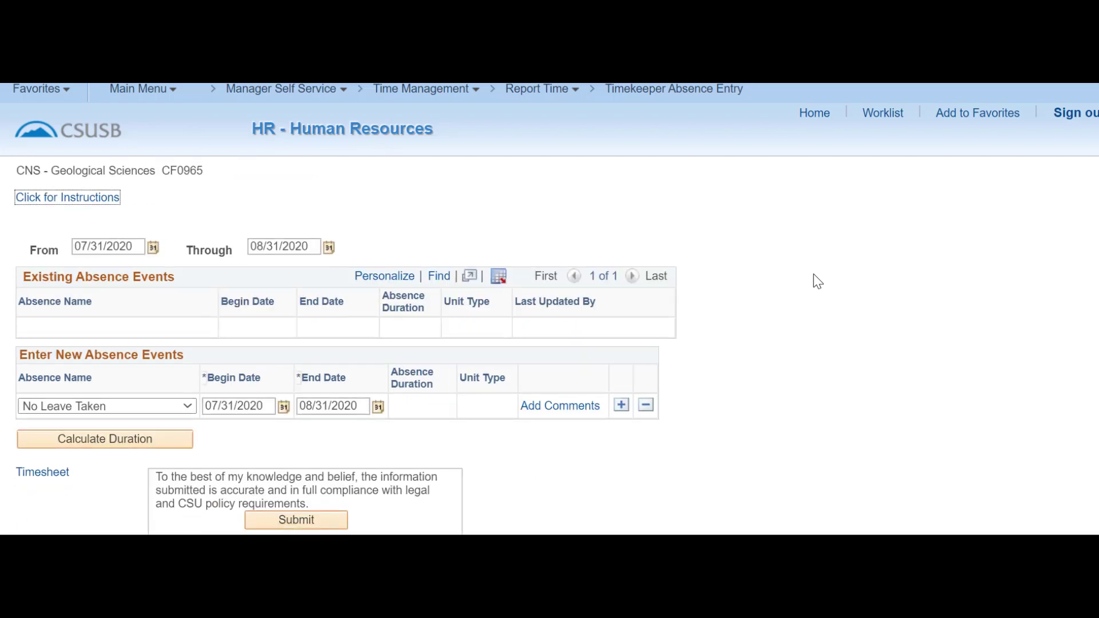
Choose Jury Duty as the Absence Name for the new absence event.
left_click(189, 406)
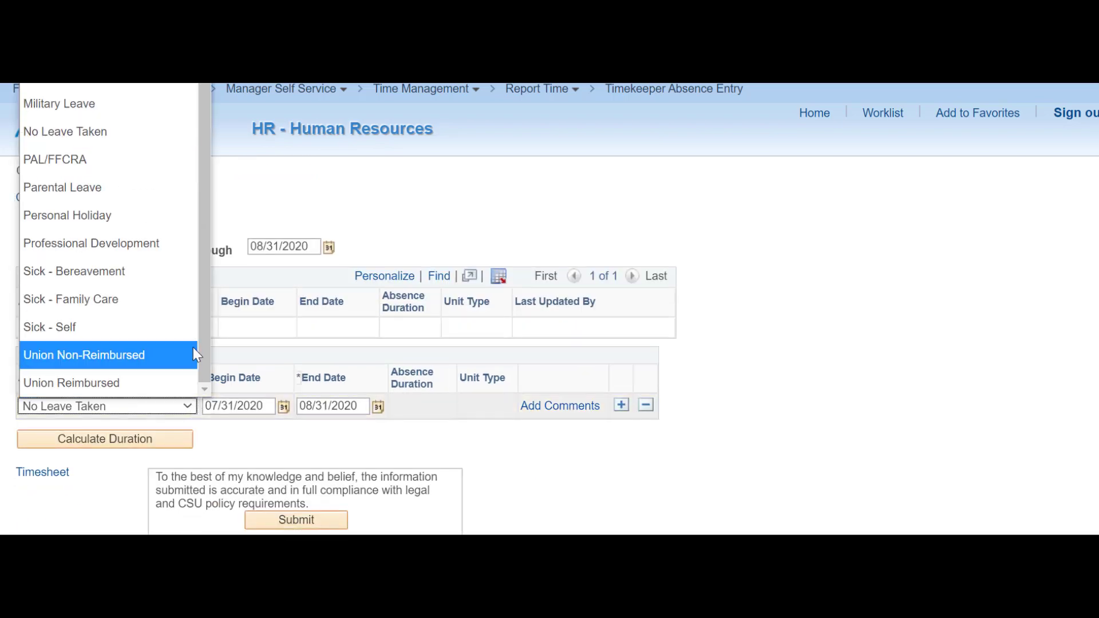
scroll(210, 275, "up", 1)
left_click_drag(206, 249, 199, 367)
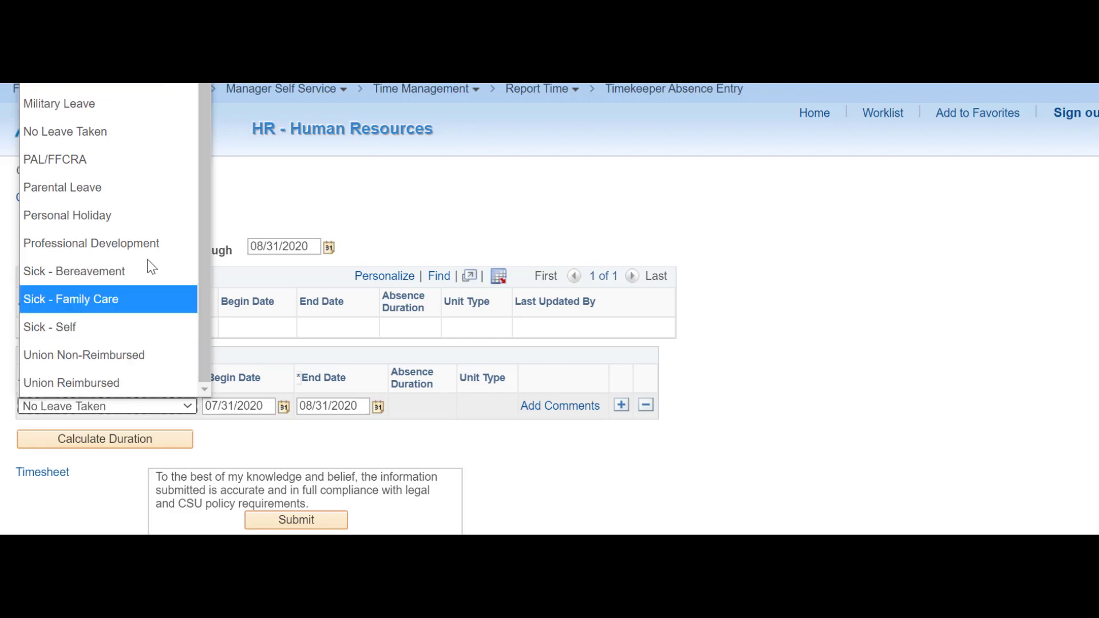
left_click(61, 53)
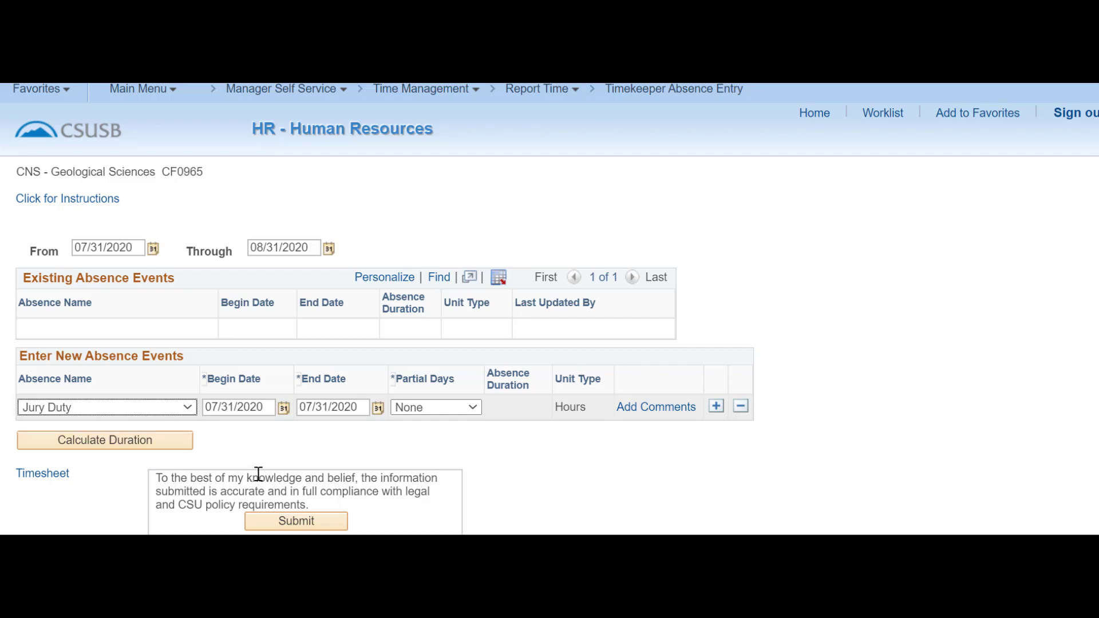
Set the Jury Duty begin date to 08/12/2020 and Partial Days to Partial Hours.
left_click(283, 408)
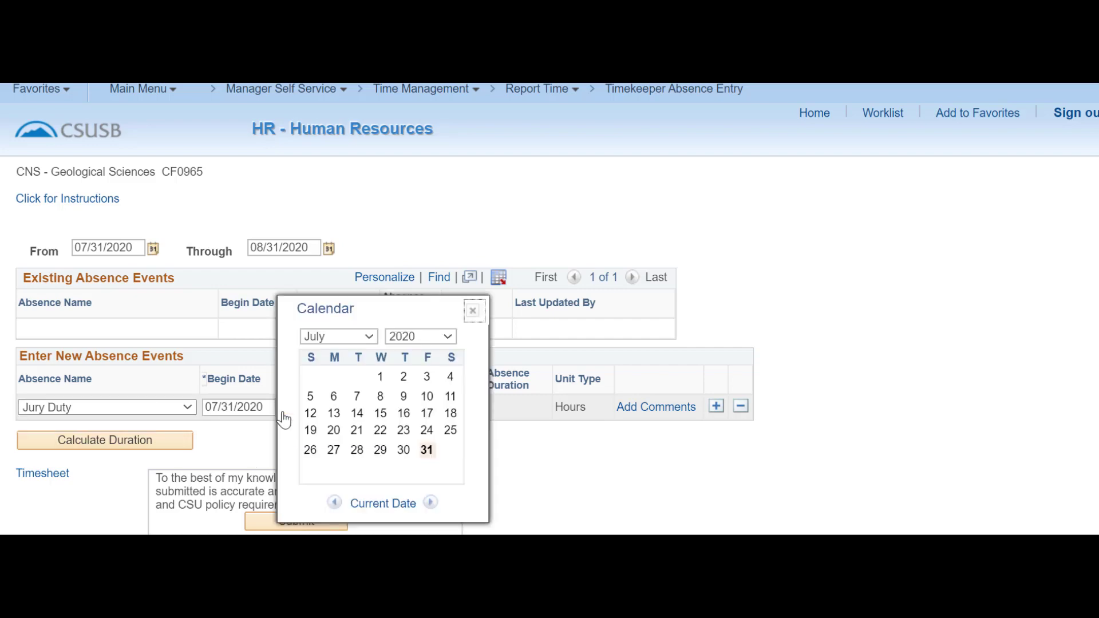
left_click(380, 414)
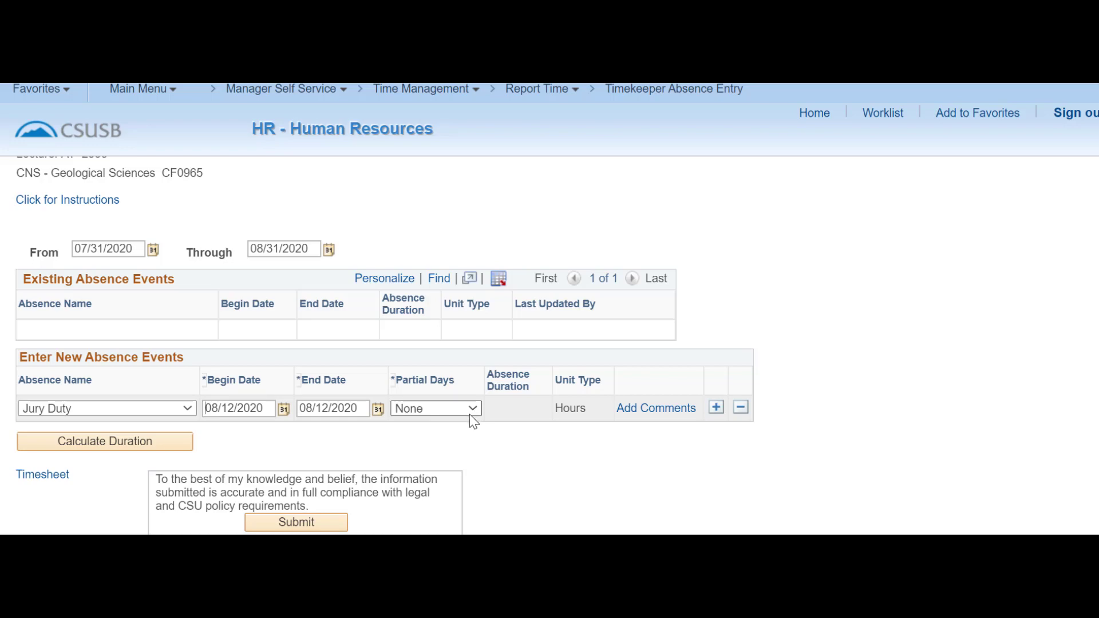
left_click(473, 421)
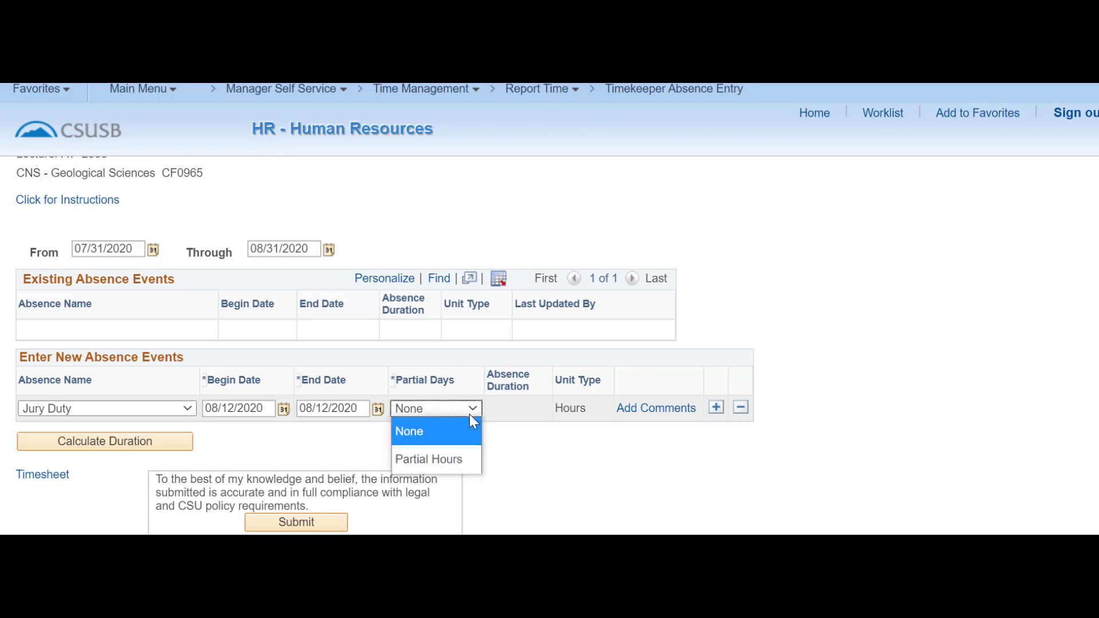
left_click(457, 459)
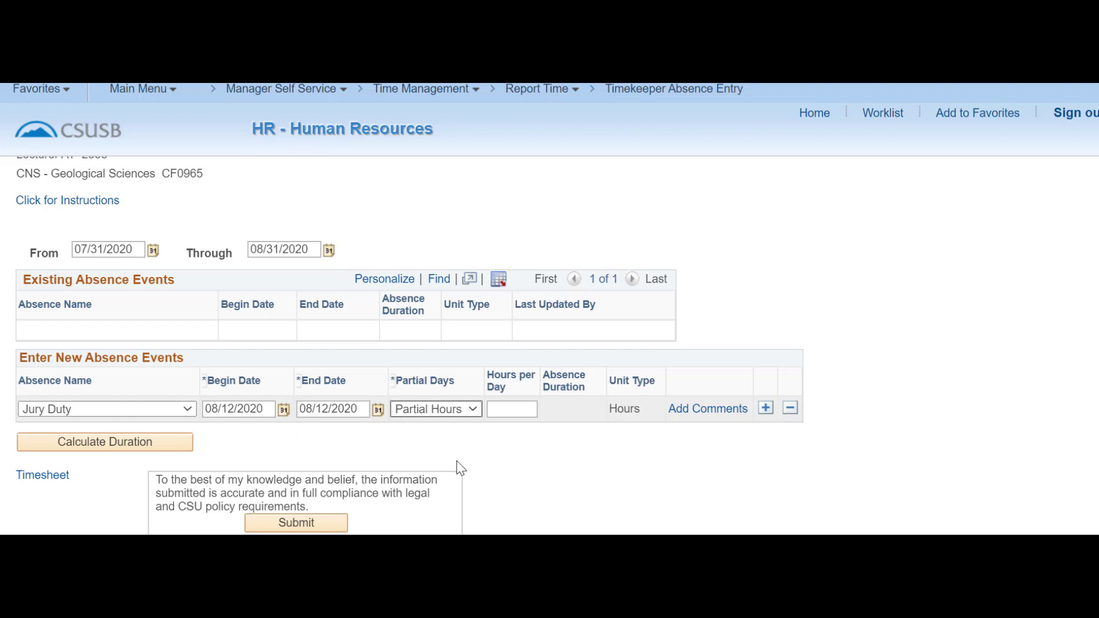
Enter 4 hours per day and calculate the Jury Duty duration of 4.00 hours.
left_click(521, 409)
type("4")
key("Tab")
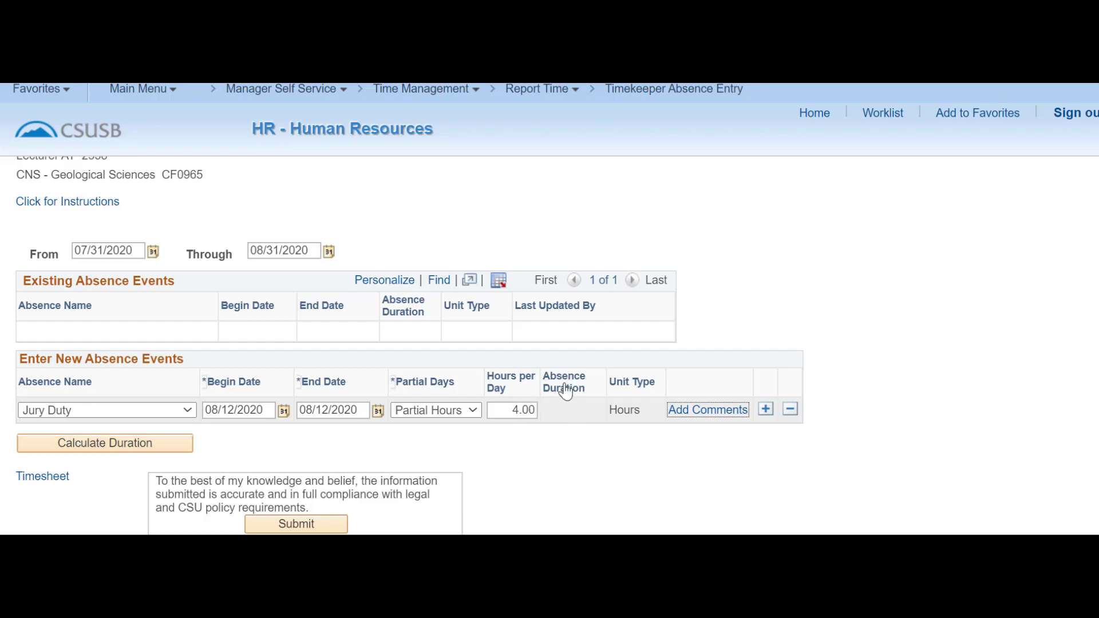
left_click(161, 447)
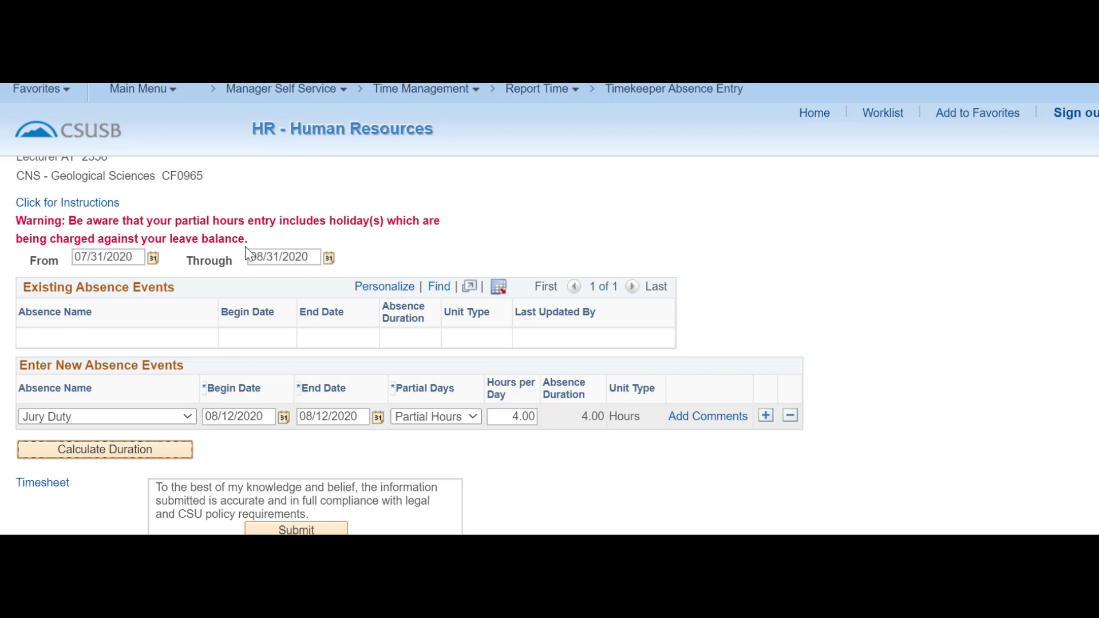
left_click(105, 449)
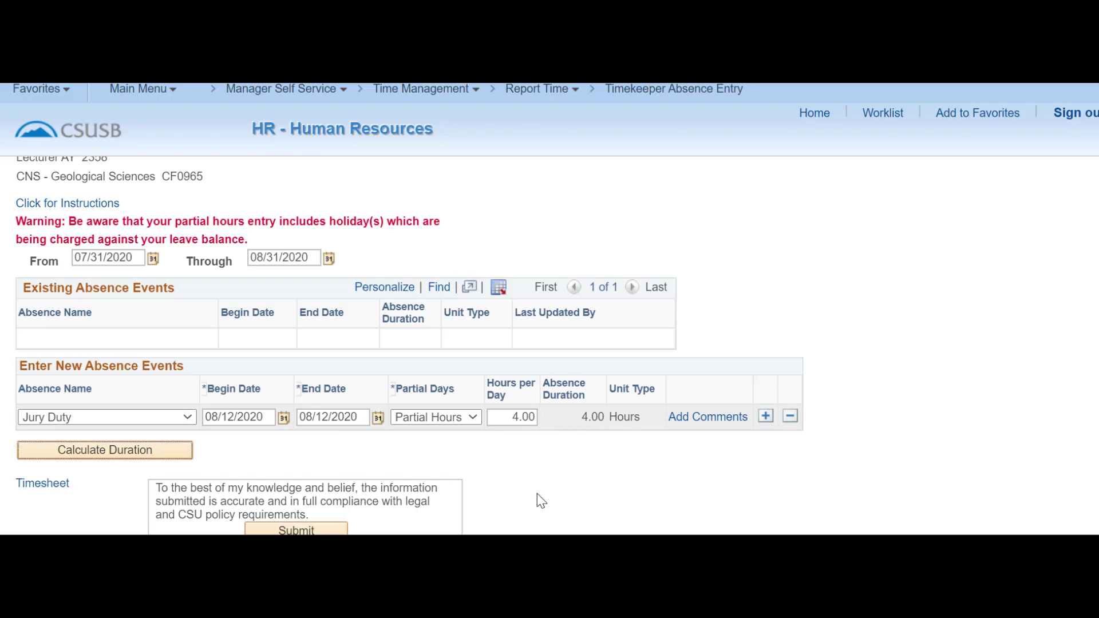
scroll(541, 501, "down", 2)
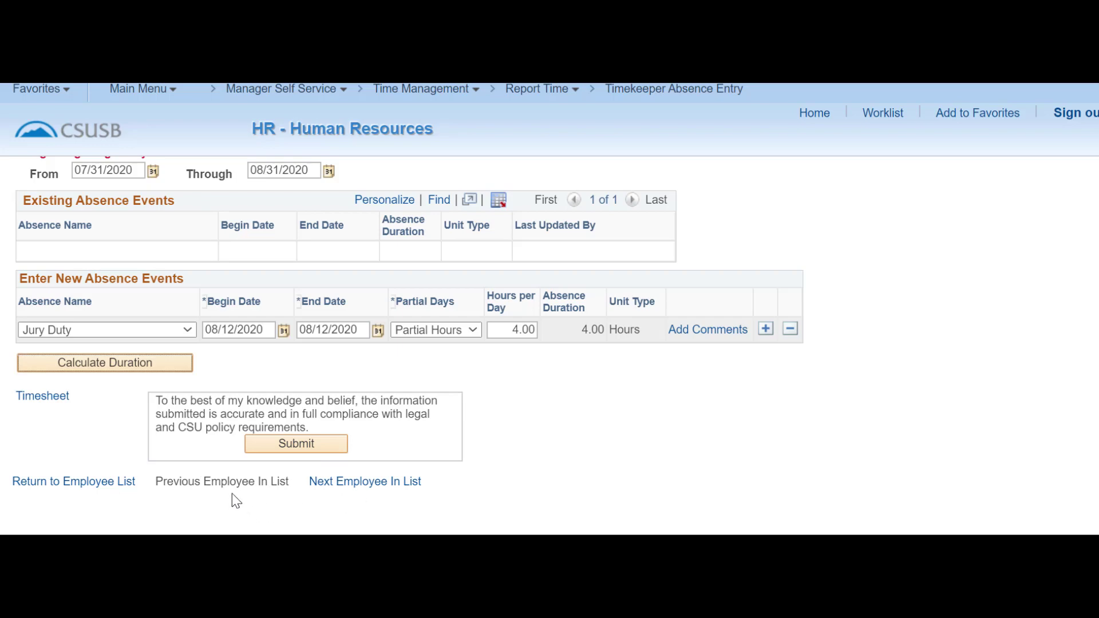
Submit the 4-hour Jury Duty absence, acknowledge the confirmation, and start a new Absence Name selection.
left_click(279, 448)
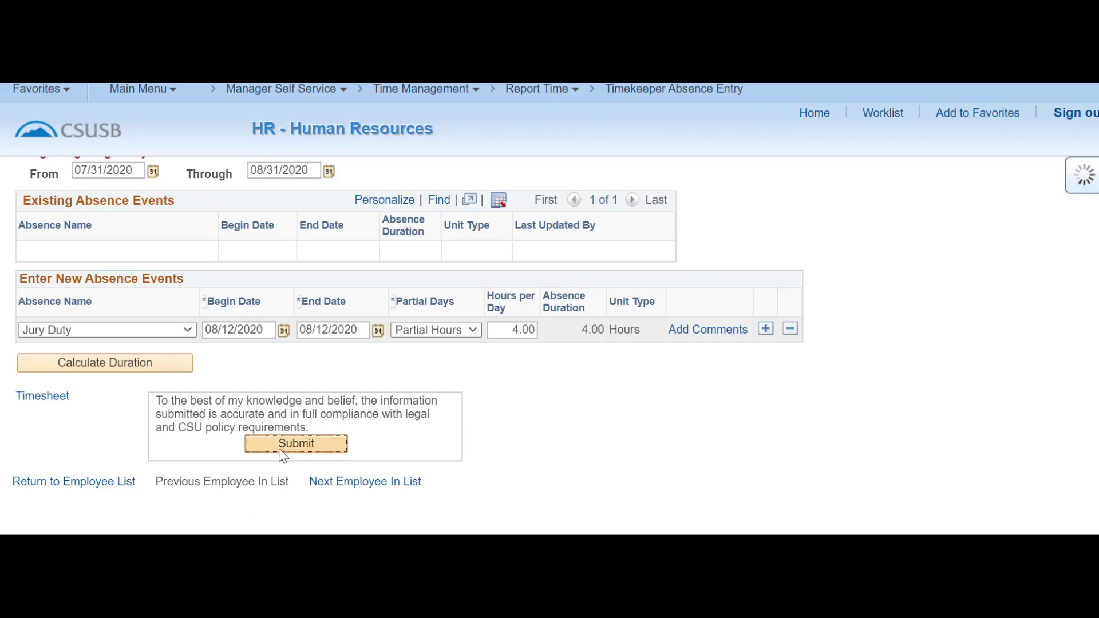
left_click(94, 281)
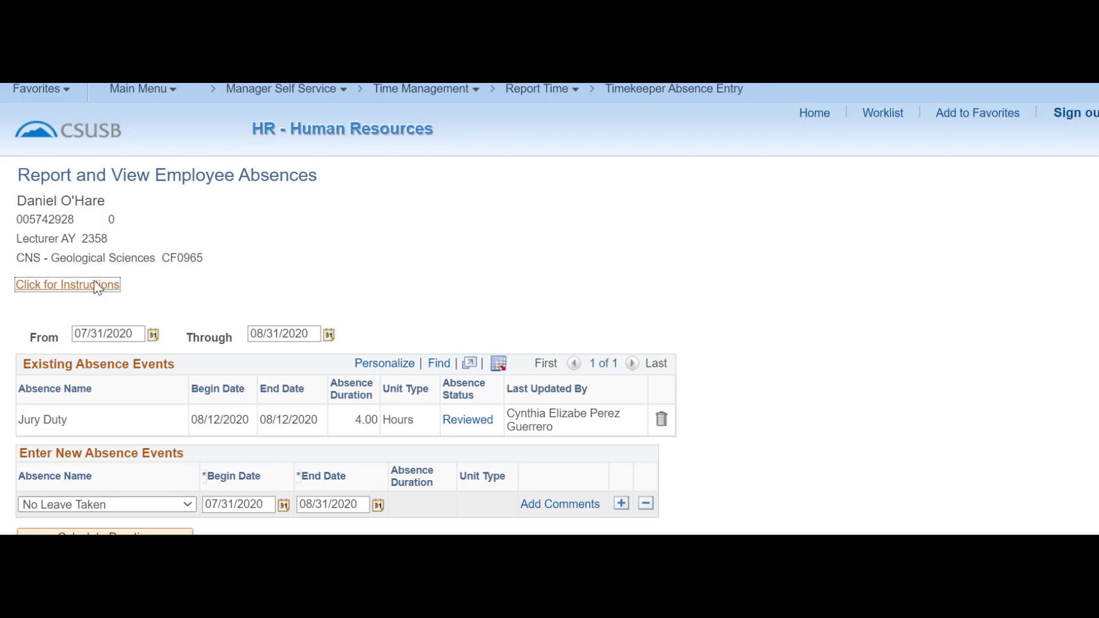
scroll(270, 272, "down", 2)
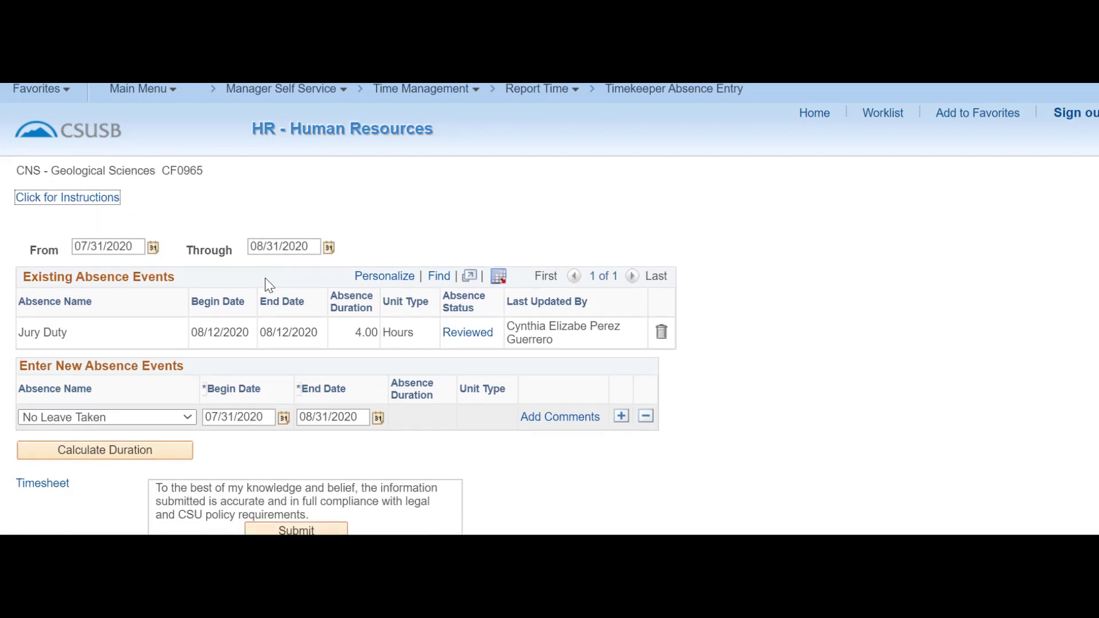
left_click(187, 418)
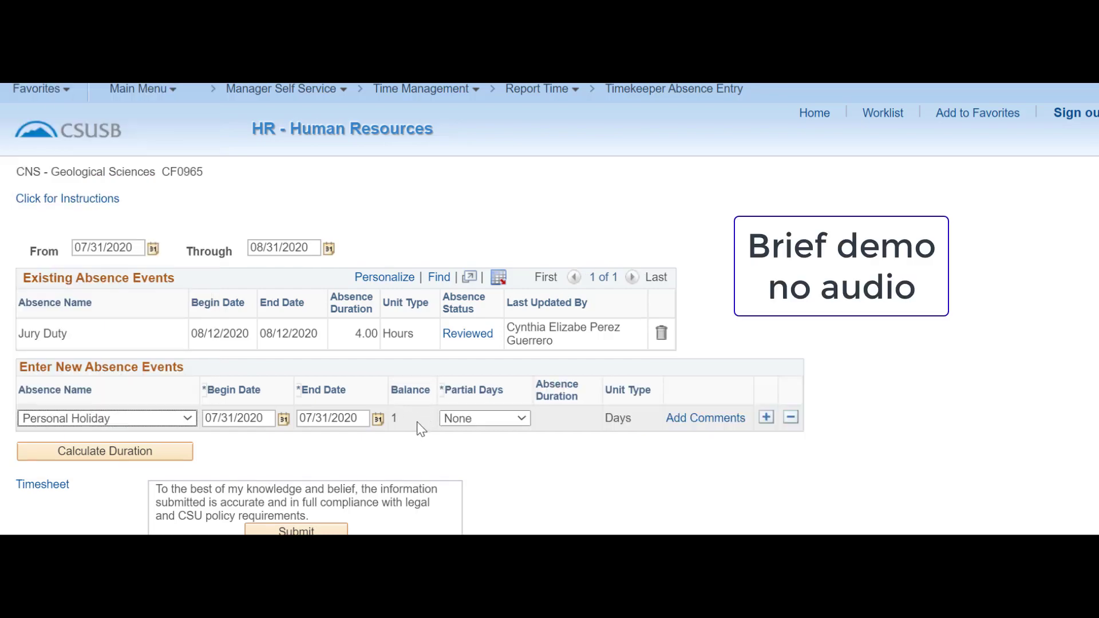
Switch the new absence to Sick - Family Care, enter 'child' as a comment, and leave without saving.
left_click(188, 420)
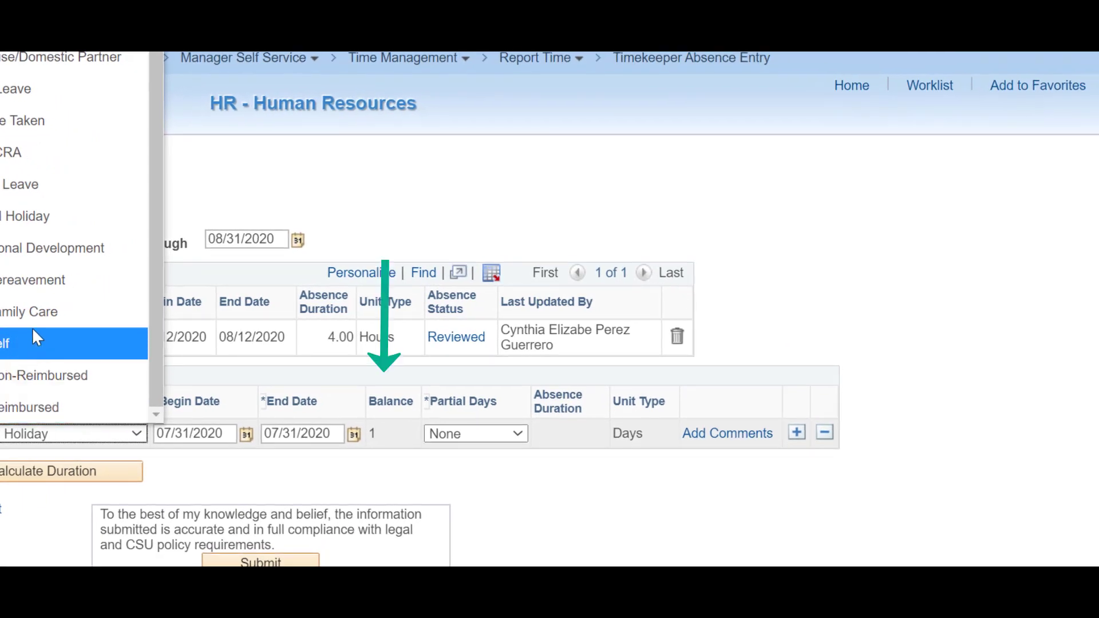
left_click(37, 322)
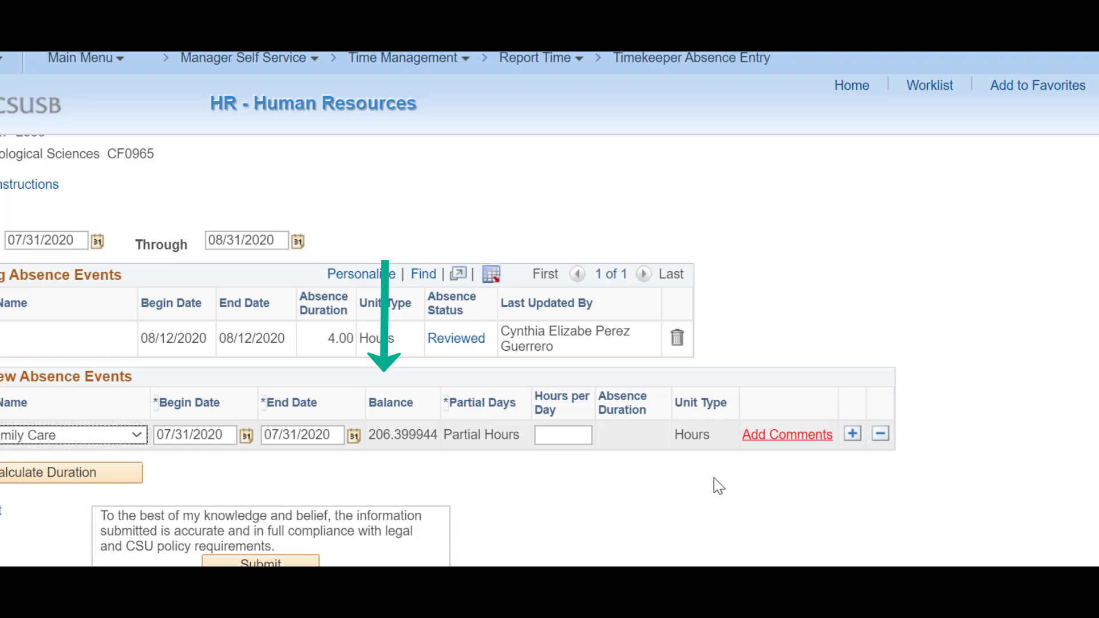
left_click(782, 441)
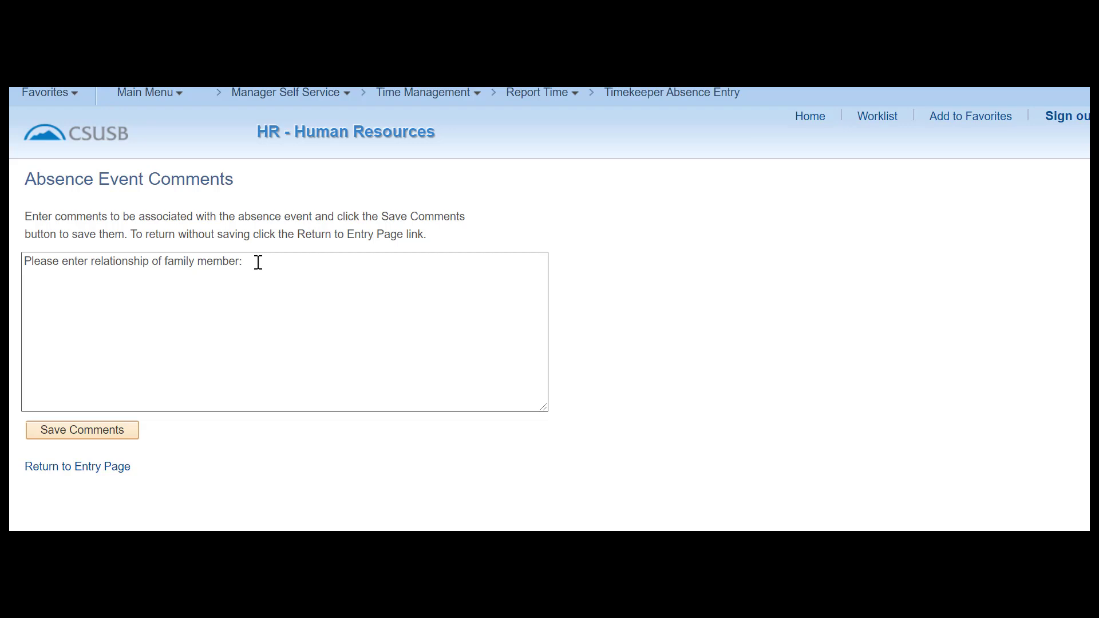
type("child")
left_click(66, 466)
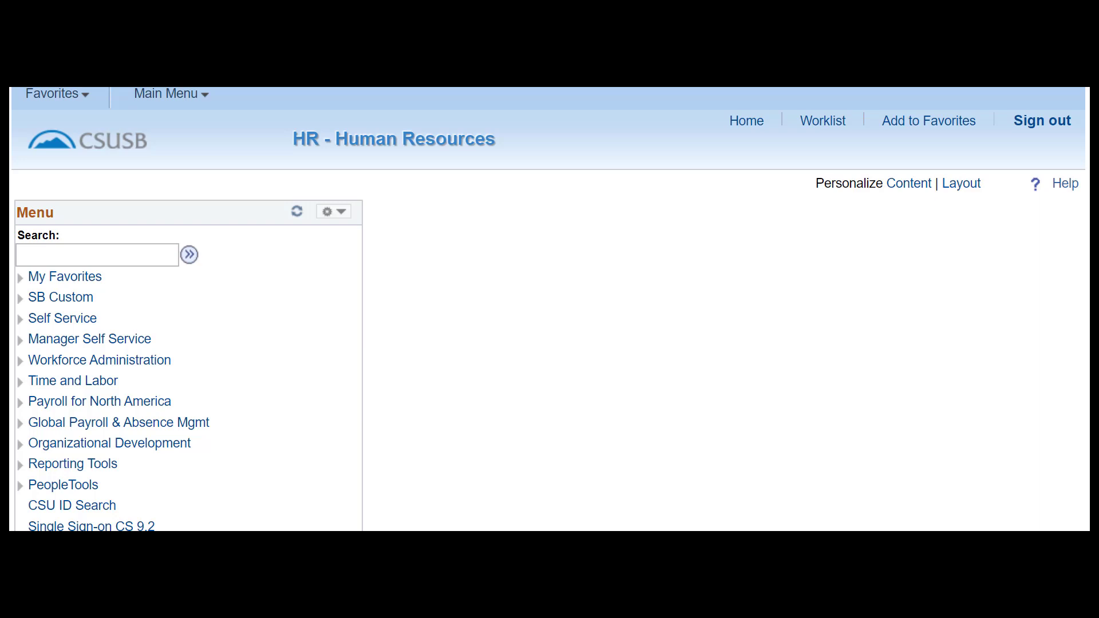
Open Timekeeper Absence Review from Manager Self Service and accept the large-load warning.
left_click(80, 340)
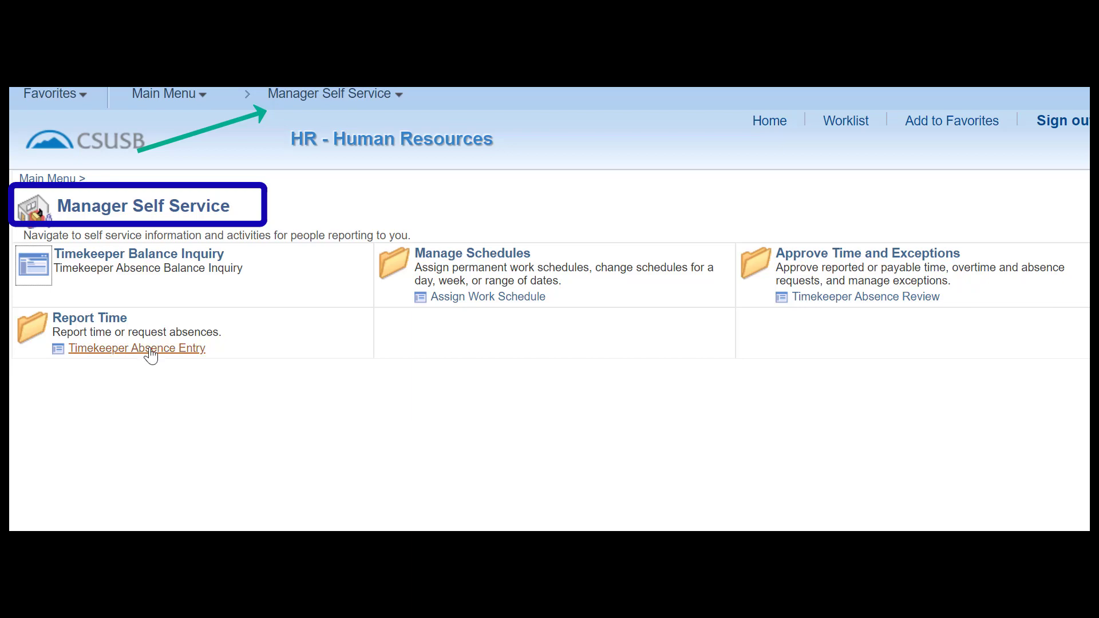
left_click(869, 307)
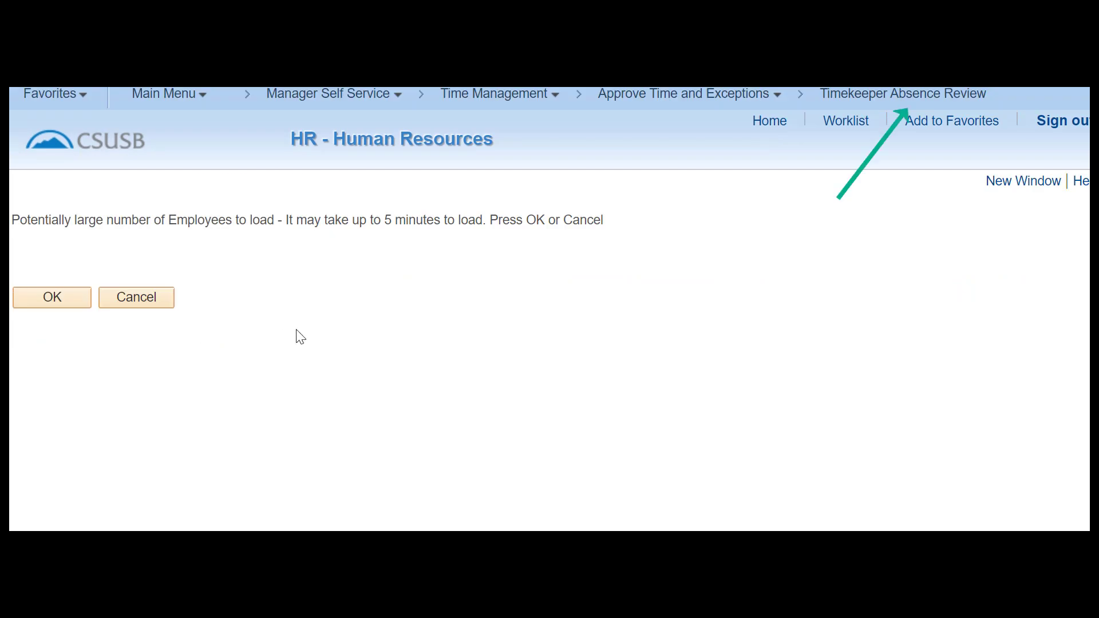
left_click(55, 302)
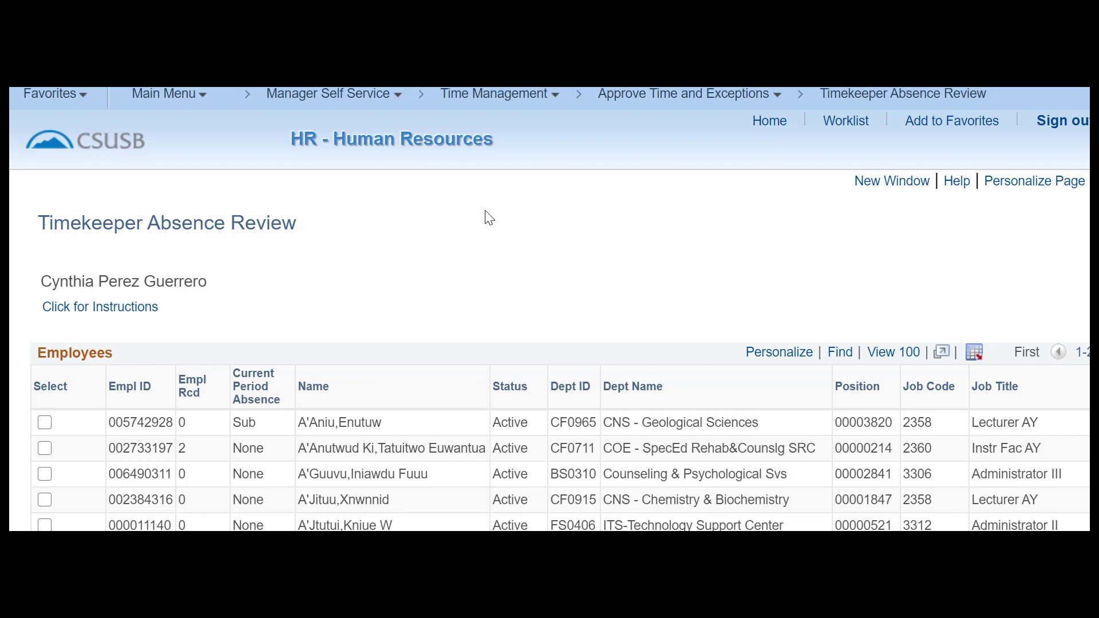
Select all employees in the list and continue to their reported absences.
scroll(485, 211, "down", 6)
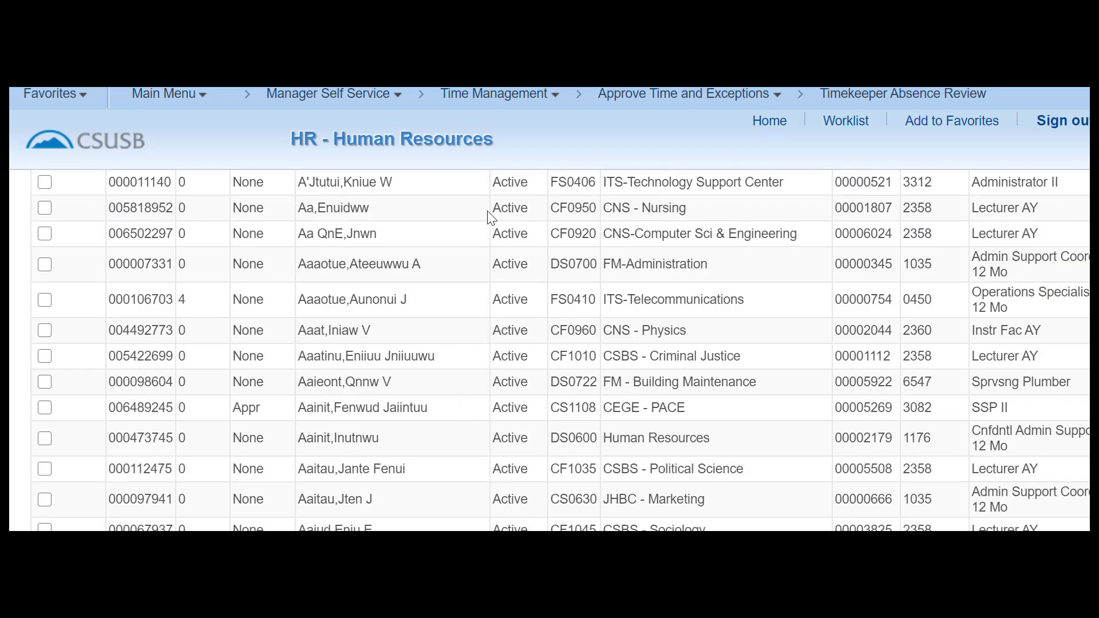
scroll(488, 213, "down", 7)
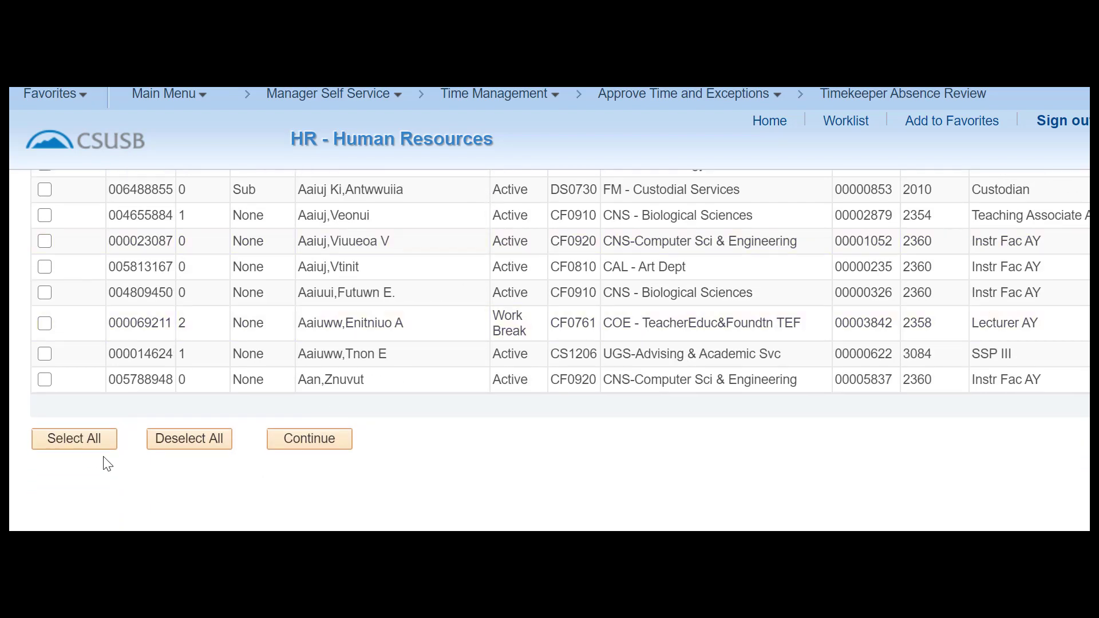
left_click(92, 440)
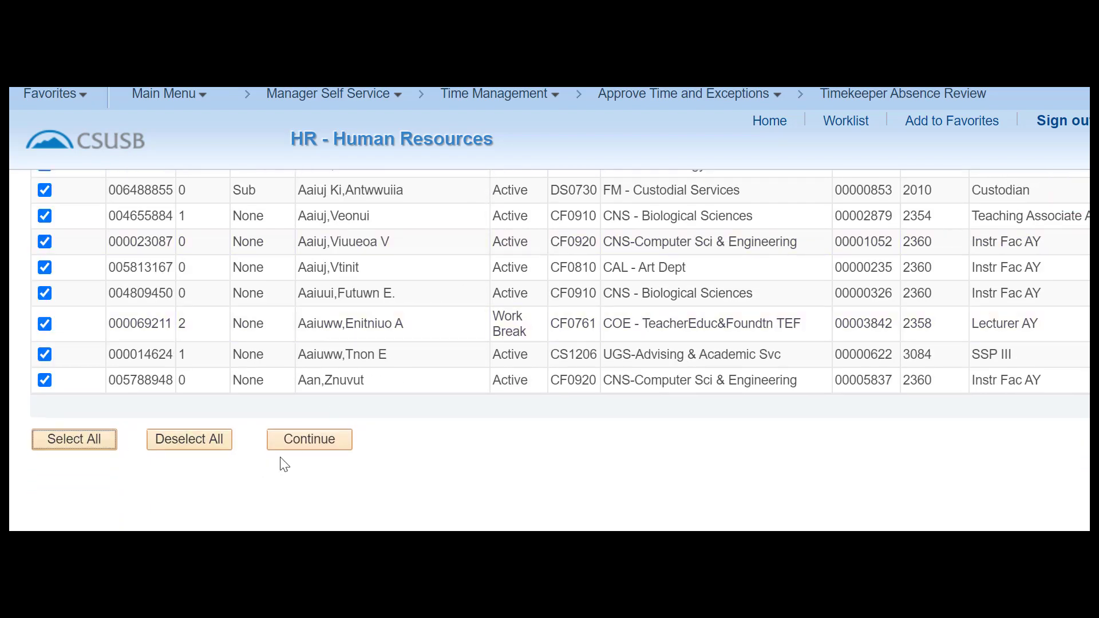
left_click(320, 444)
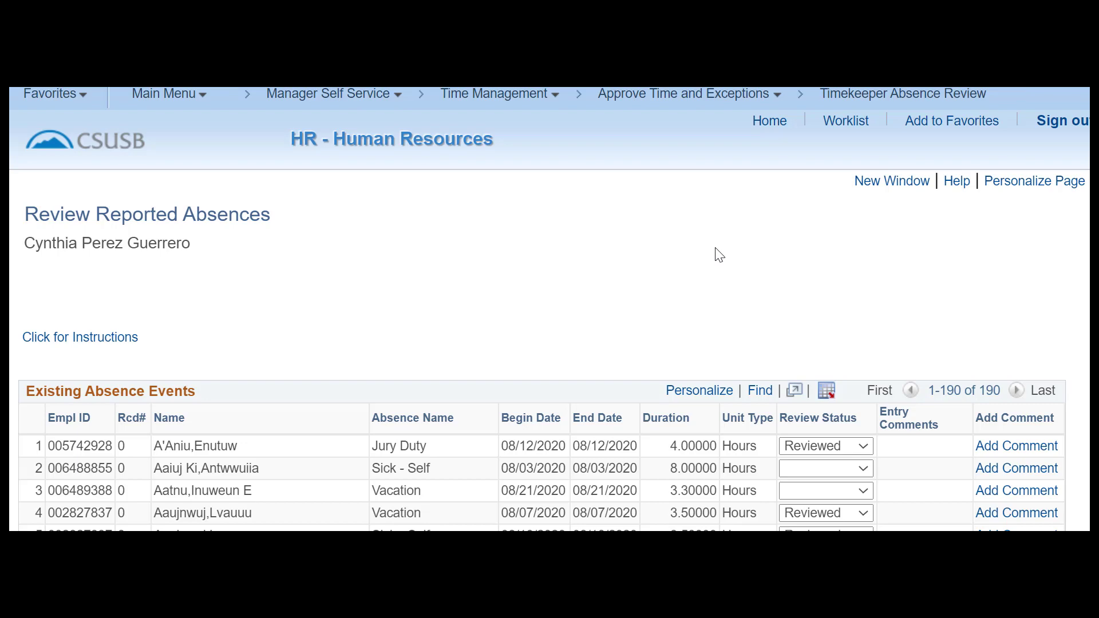
Change row 1's 08/12/2020 Jury Duty review status from Reviewed to Needs Corr.
scroll(718, 254, "down", 3)
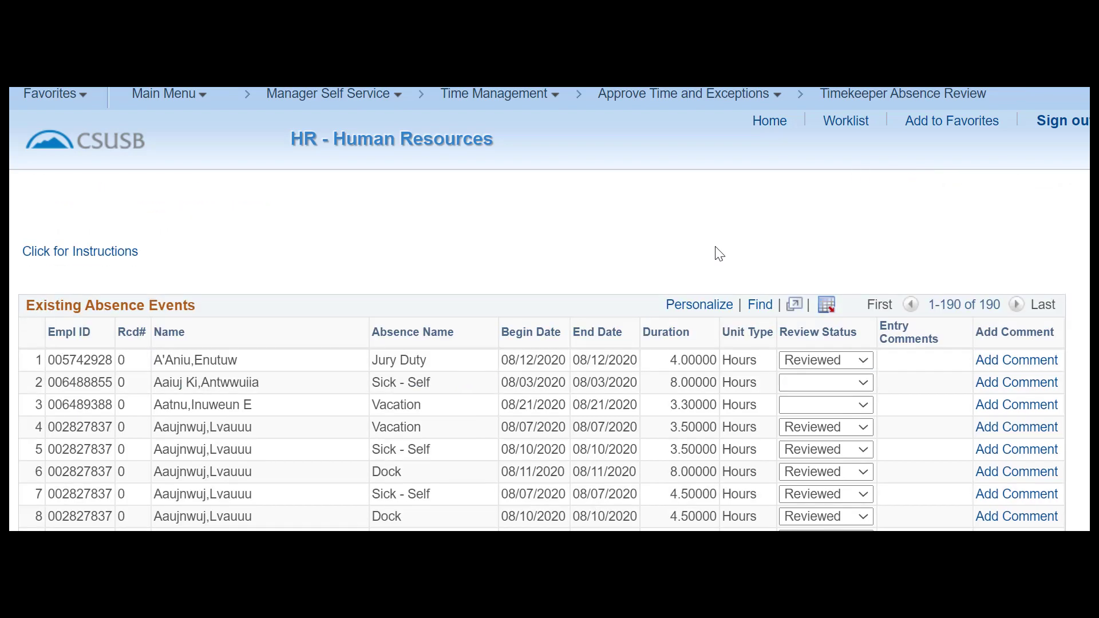
scroll(719, 254, "down", 3)
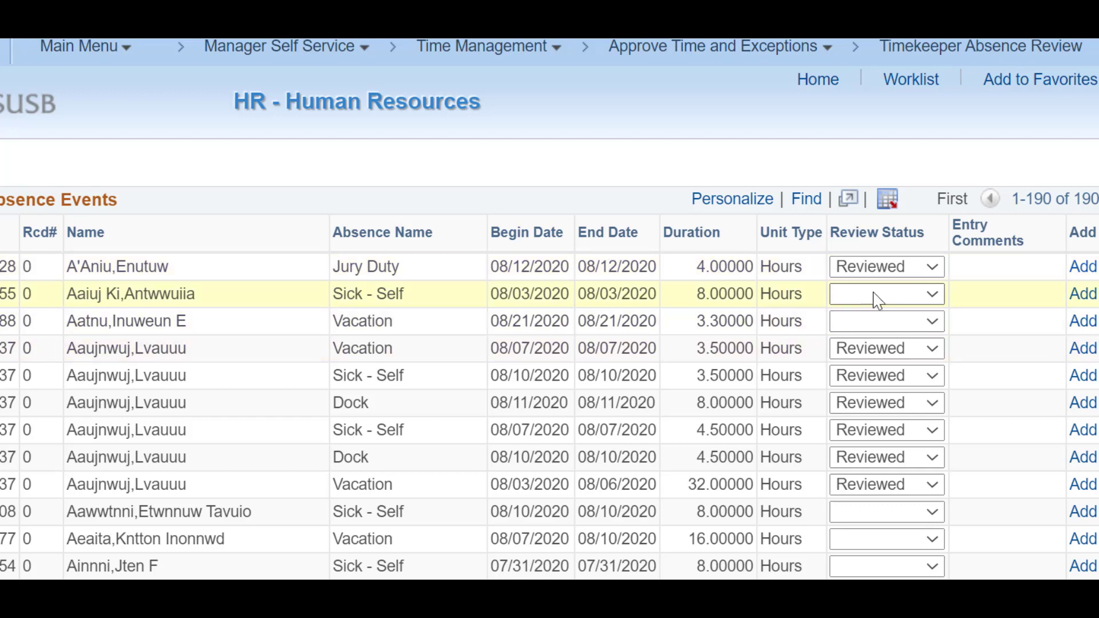
left_click(931, 268)
left_click(891, 329)
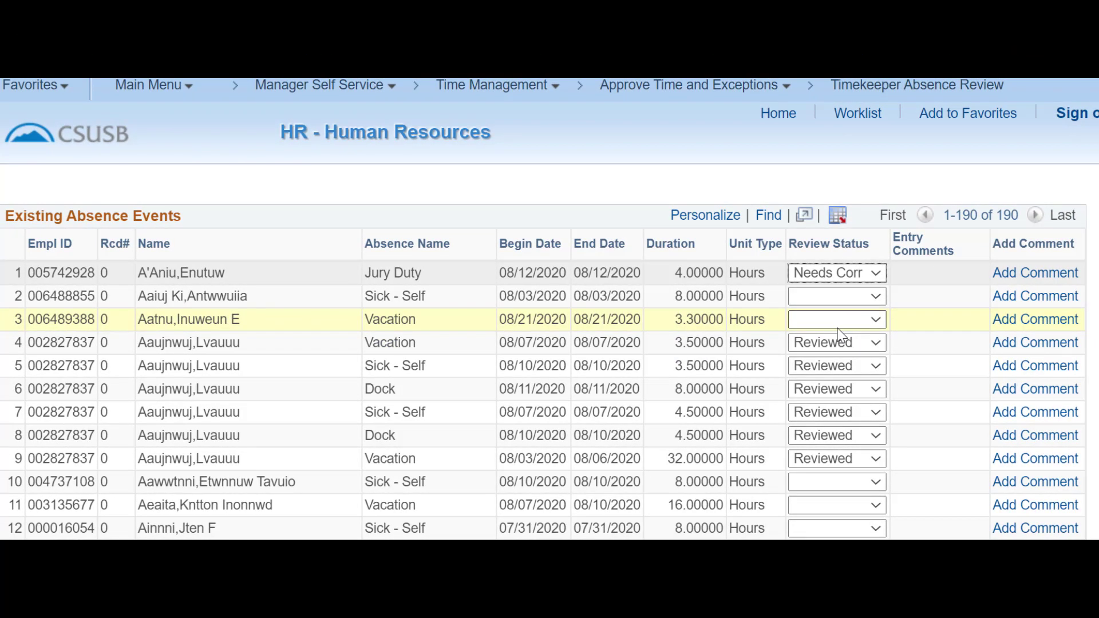
Add the approval comment 'test' to the Jury Duty absence and save it.
left_click(1029, 275)
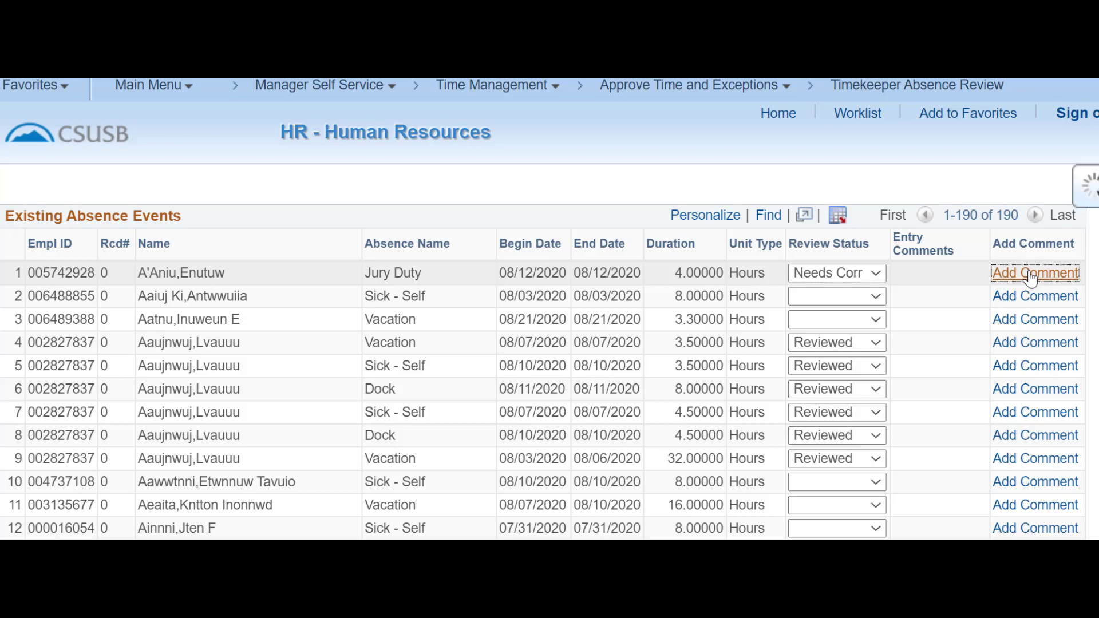
left_click(328, 362)
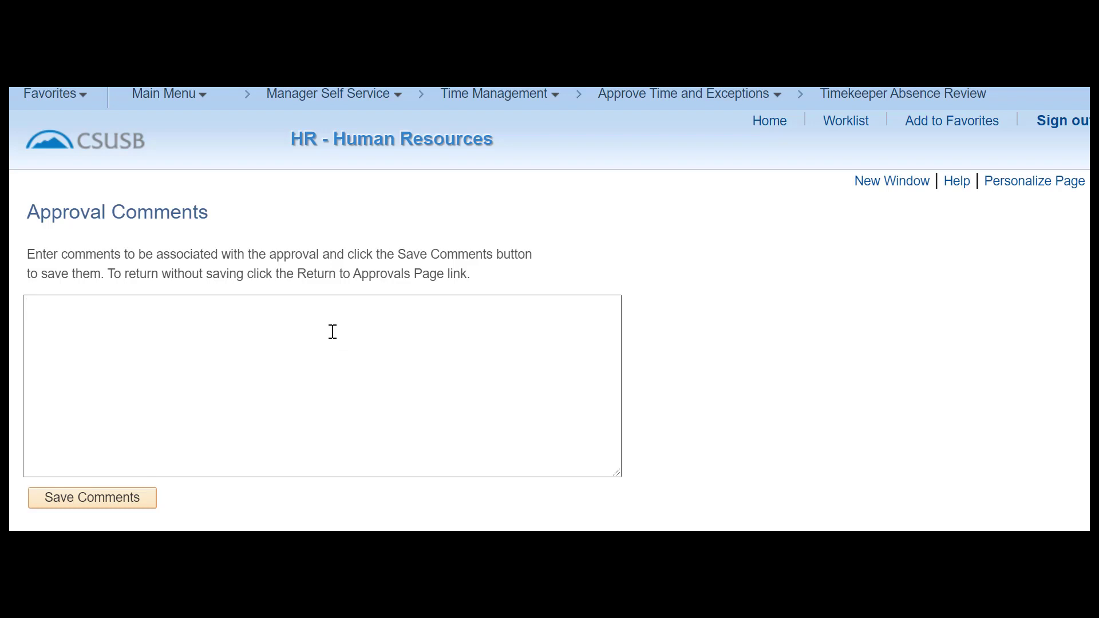
type("test")
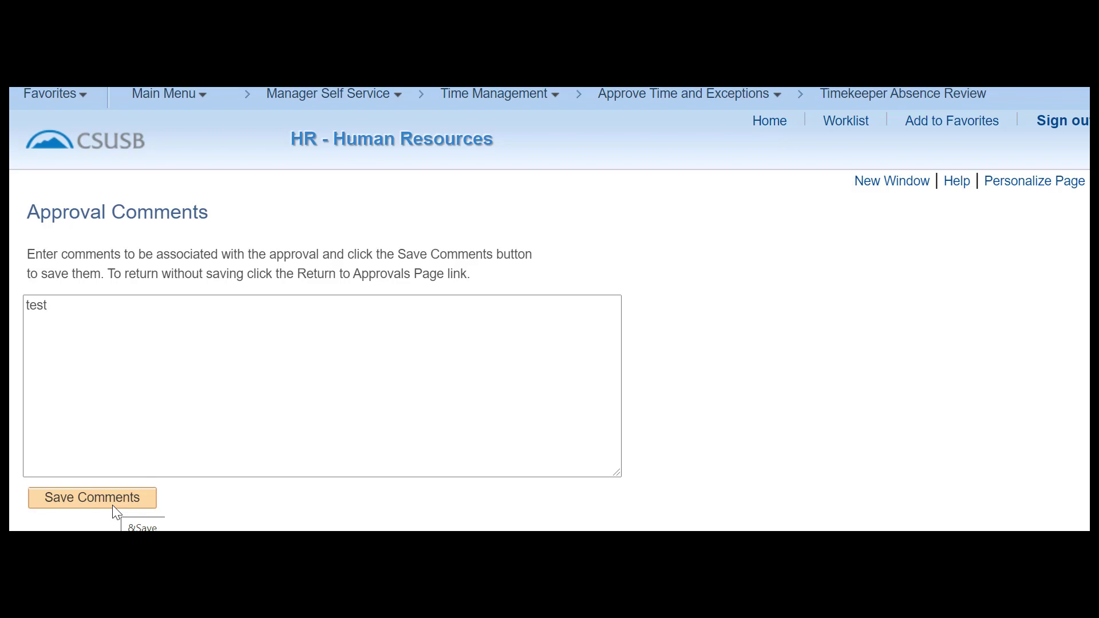
left_click(114, 500)
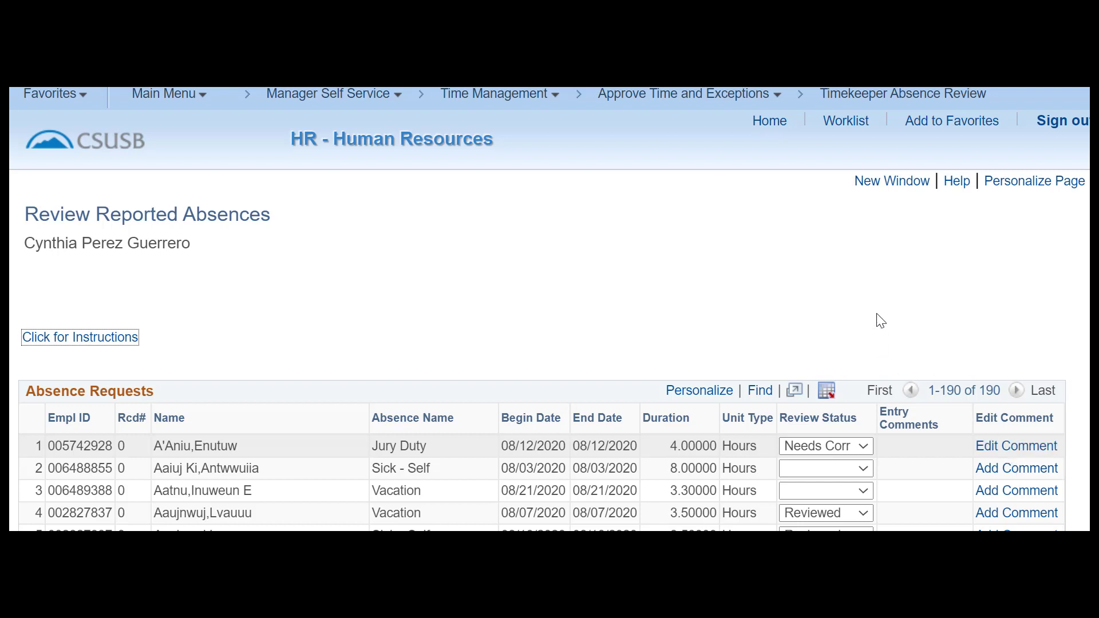
Set the review status to Reviewed for row 2 (Sick - Self) and row 3 (Vacation).
scroll(880, 321, "down", 2)
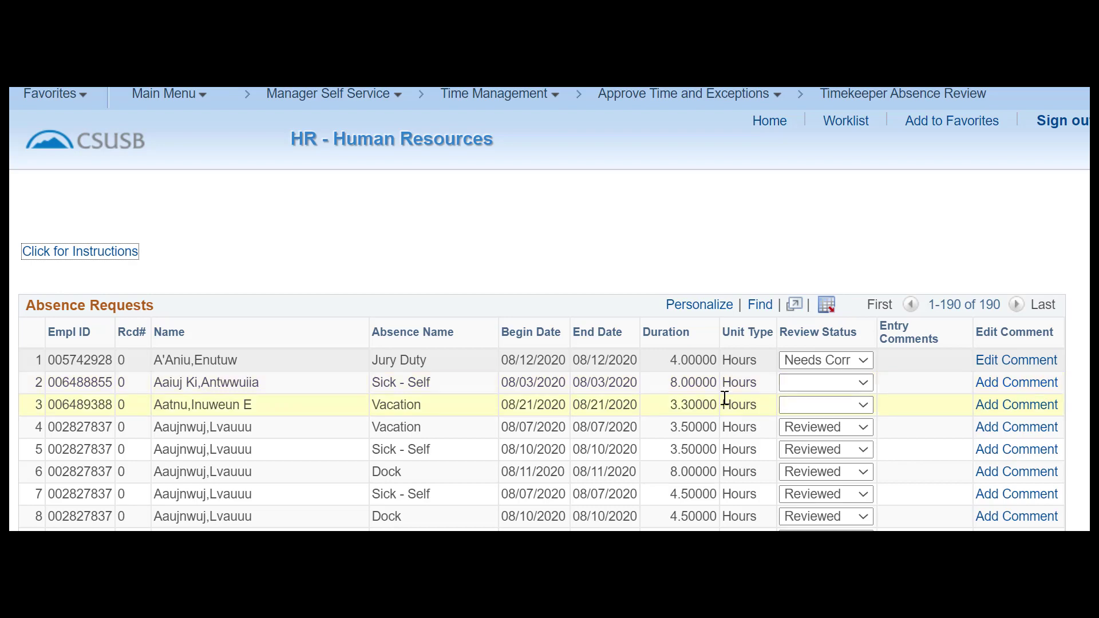
left_click(860, 382)
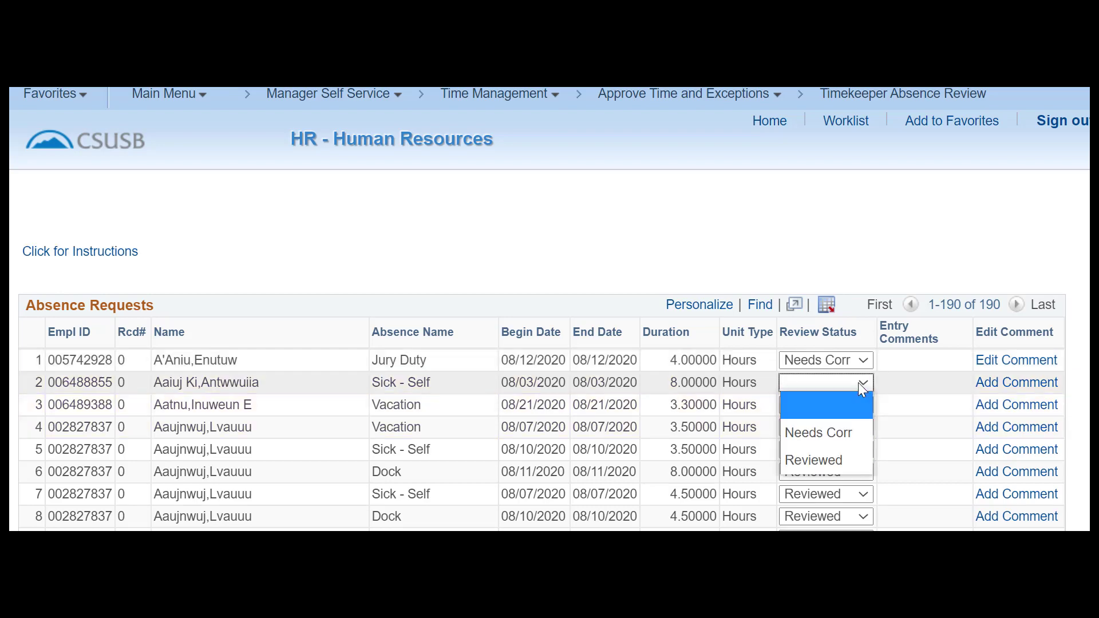
left_click(815, 461)
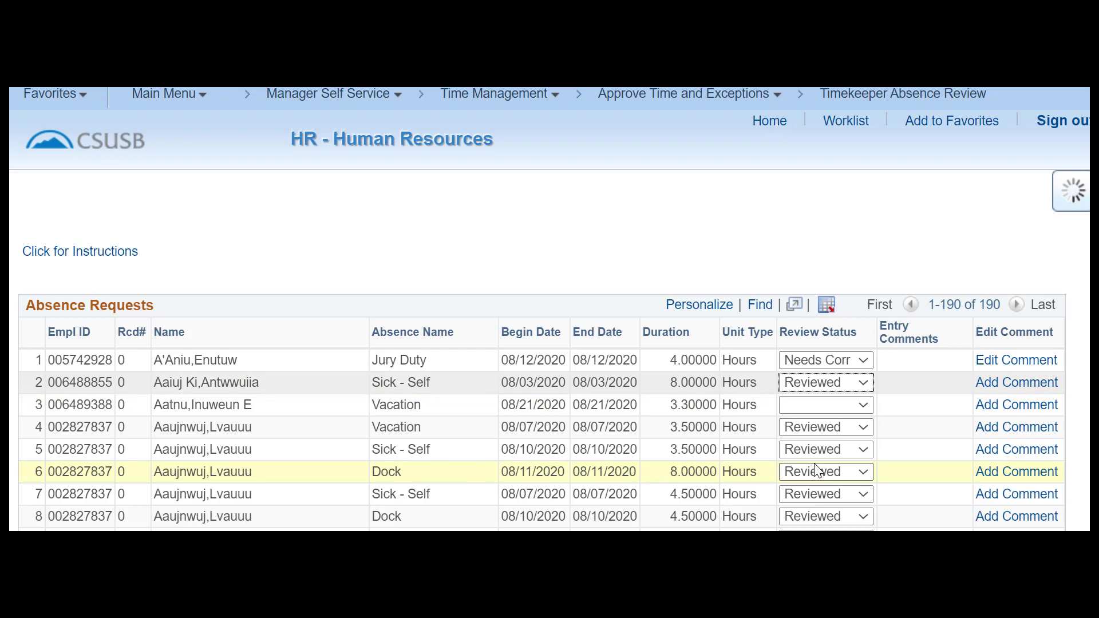
left_click(859, 406)
left_click(833, 429)
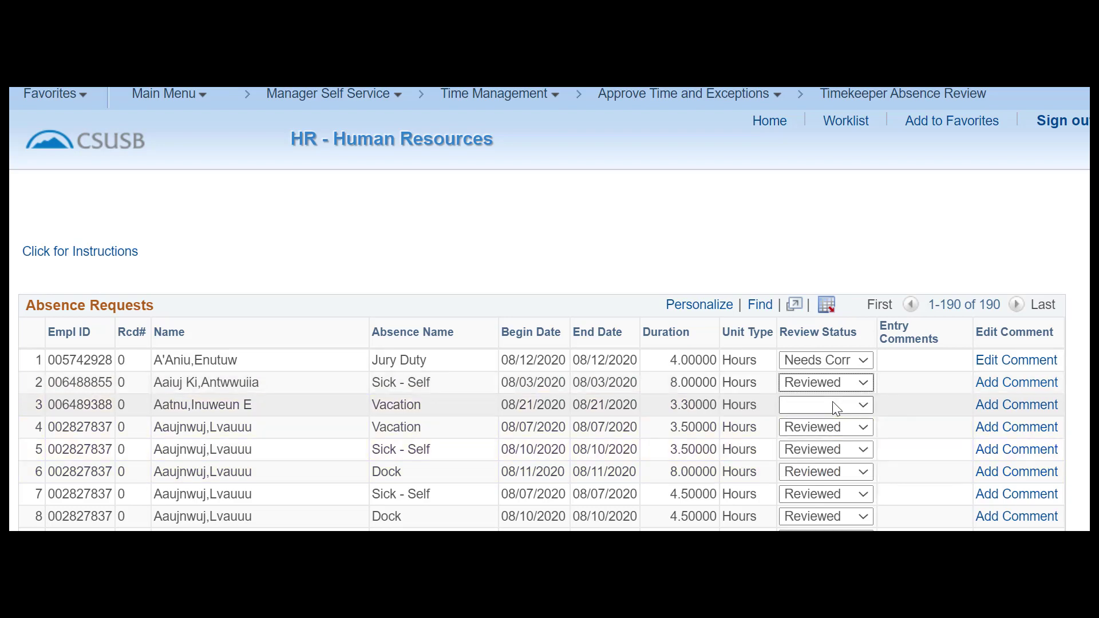
left_click(831, 405)
left_click(819, 475)
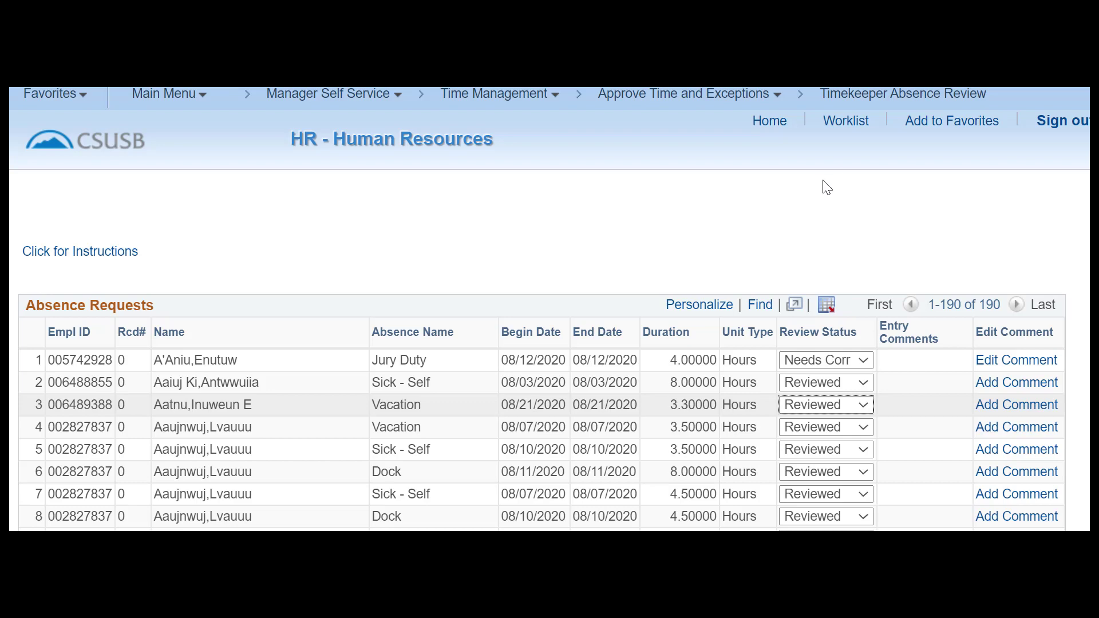
Mark row 10's 08/10/2020 Sick - Self absence as Reviewed, then scroll further down the list.
scroll(812, 212, "down", 3)
scroll(809, 213, "down", 2)
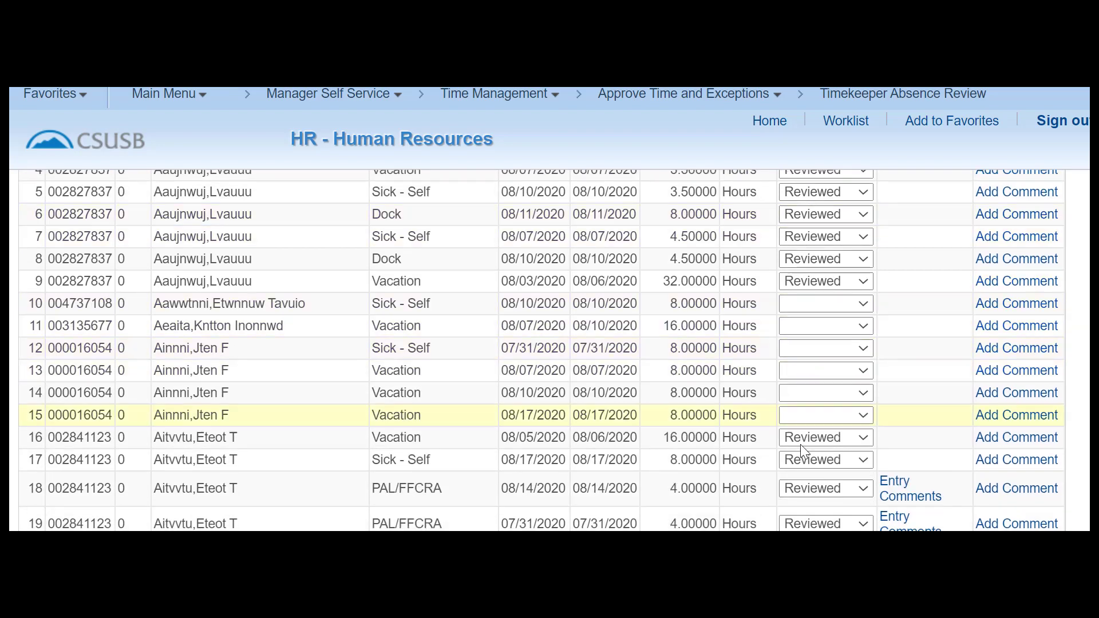
left_click(827, 305)
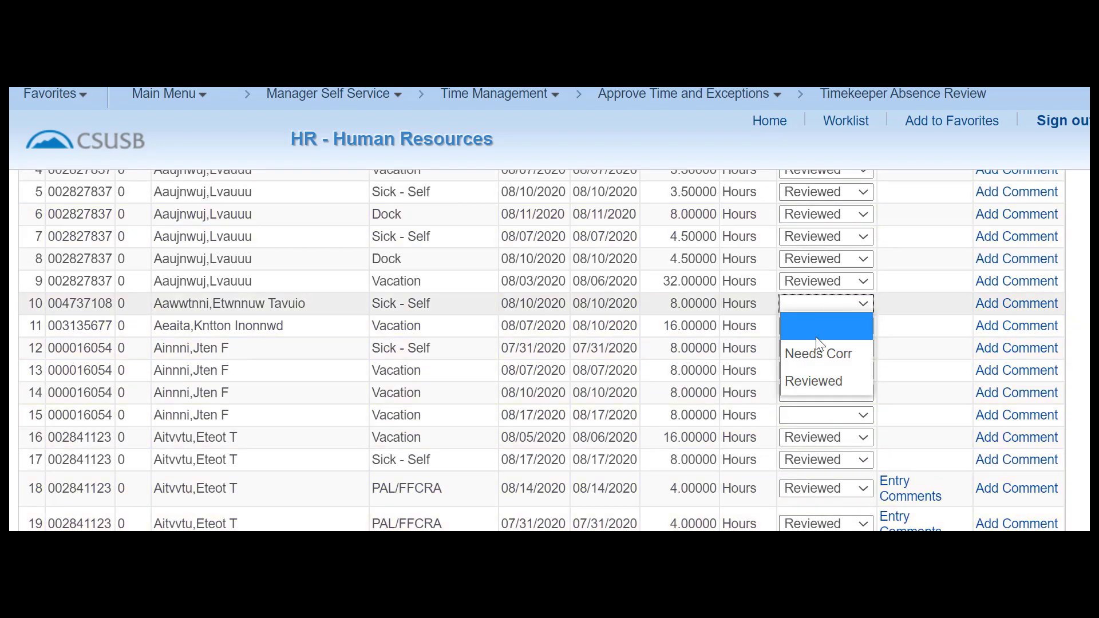
left_click(818, 380)
scroll(822, 387, "down", 3)
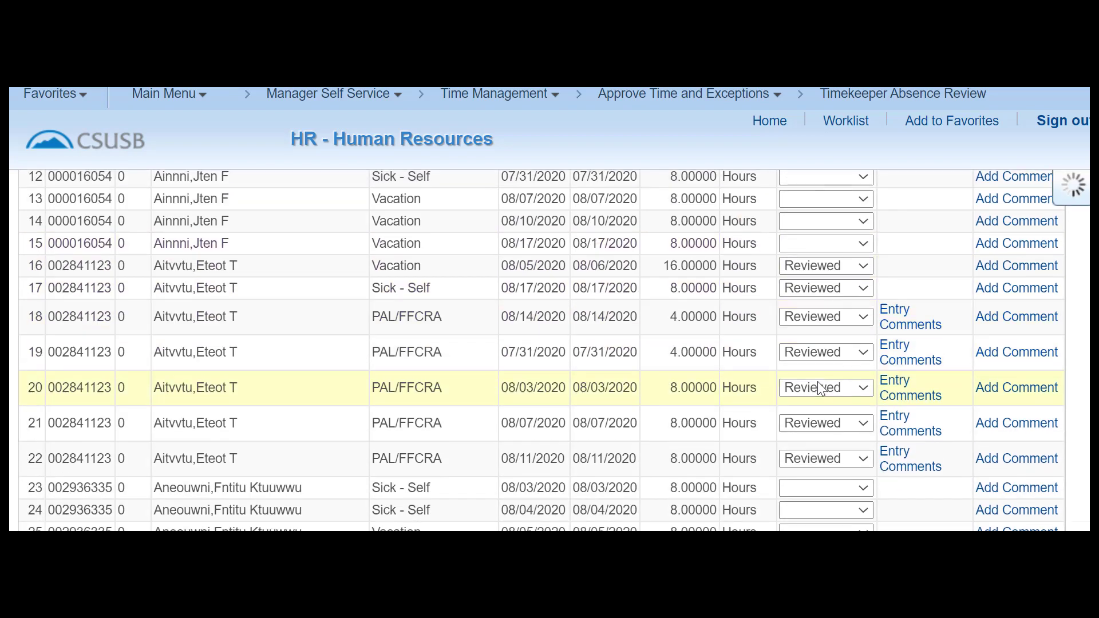
scroll(829, 406, "down", 3)
scroll(834, 493, "down", 3)
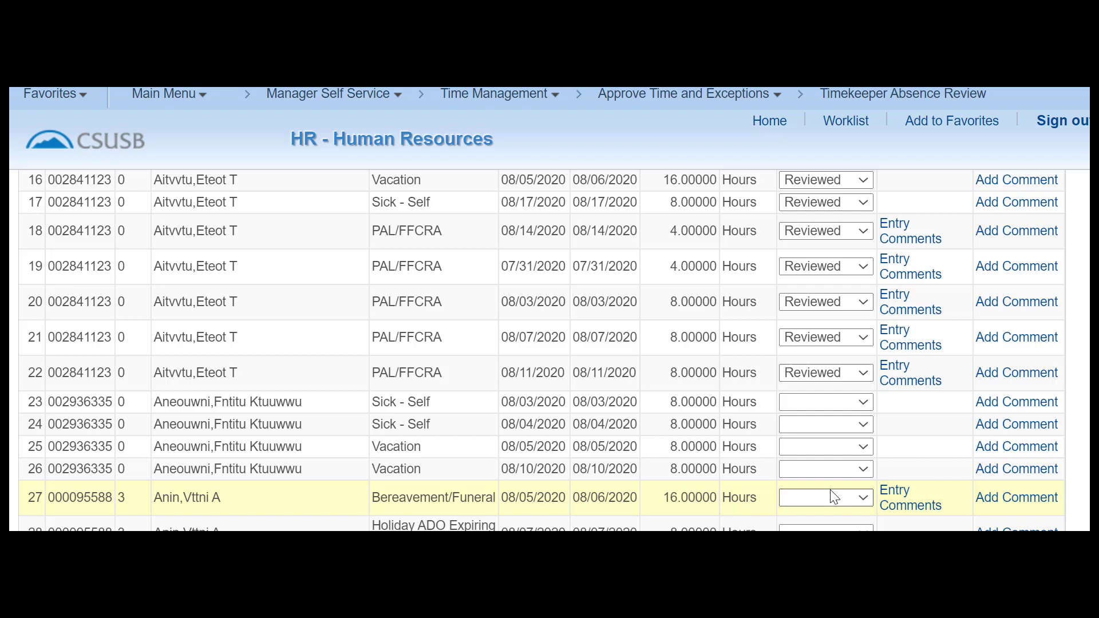
scroll(834, 498, "down", 3)
scroll(834, 497, "down", 2)
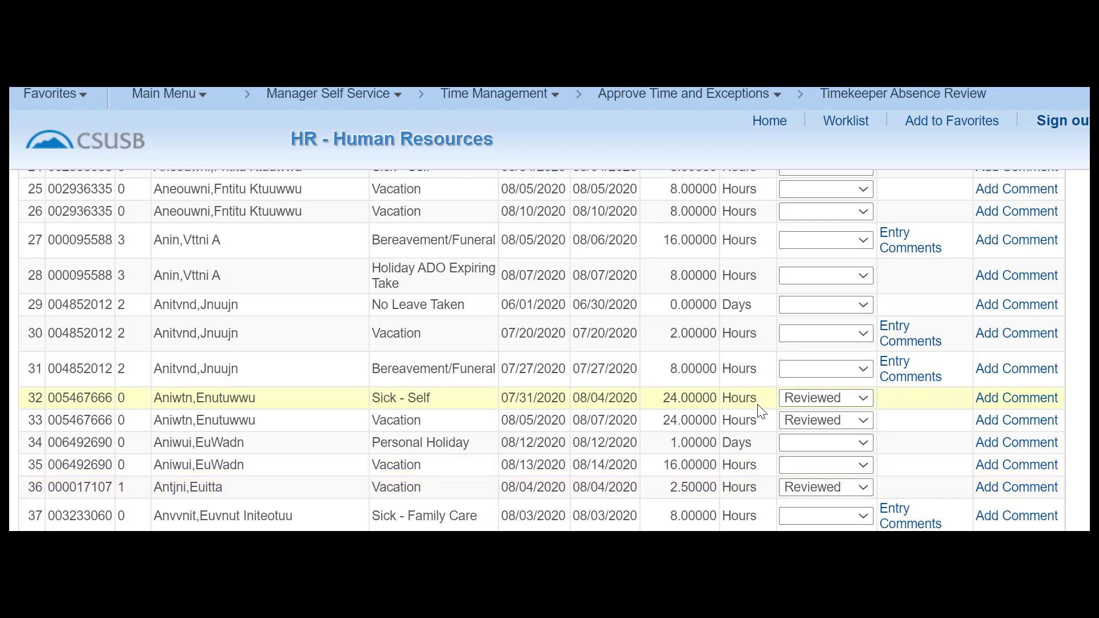
scroll(722, 460, "down", 3)
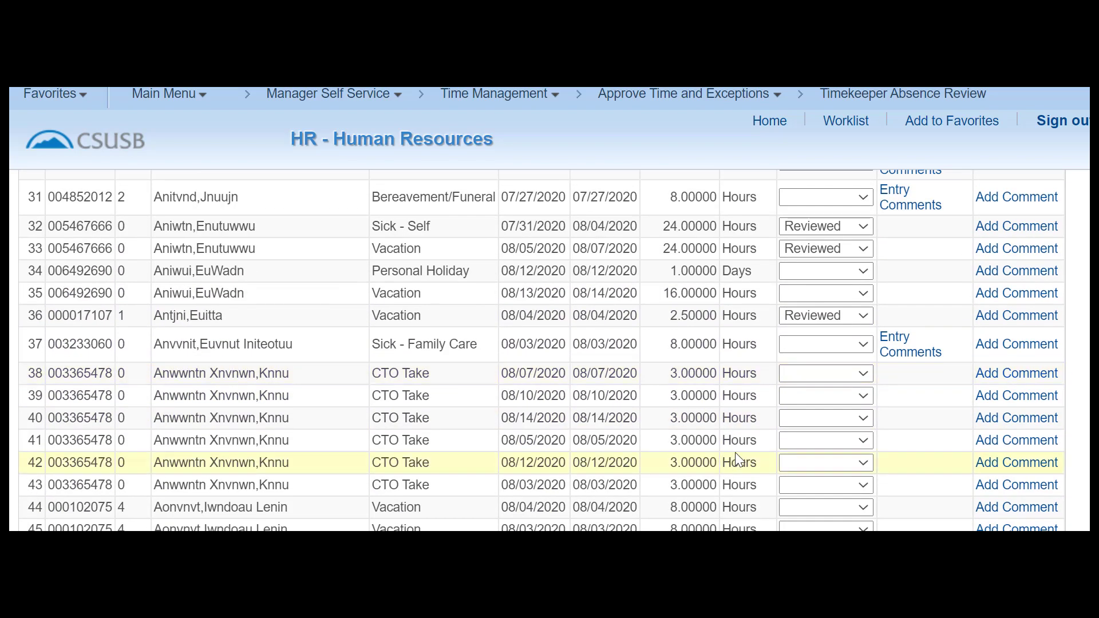
View row 37's Sick - Family Care entry comment, then return to the review list.
left_click(910, 354)
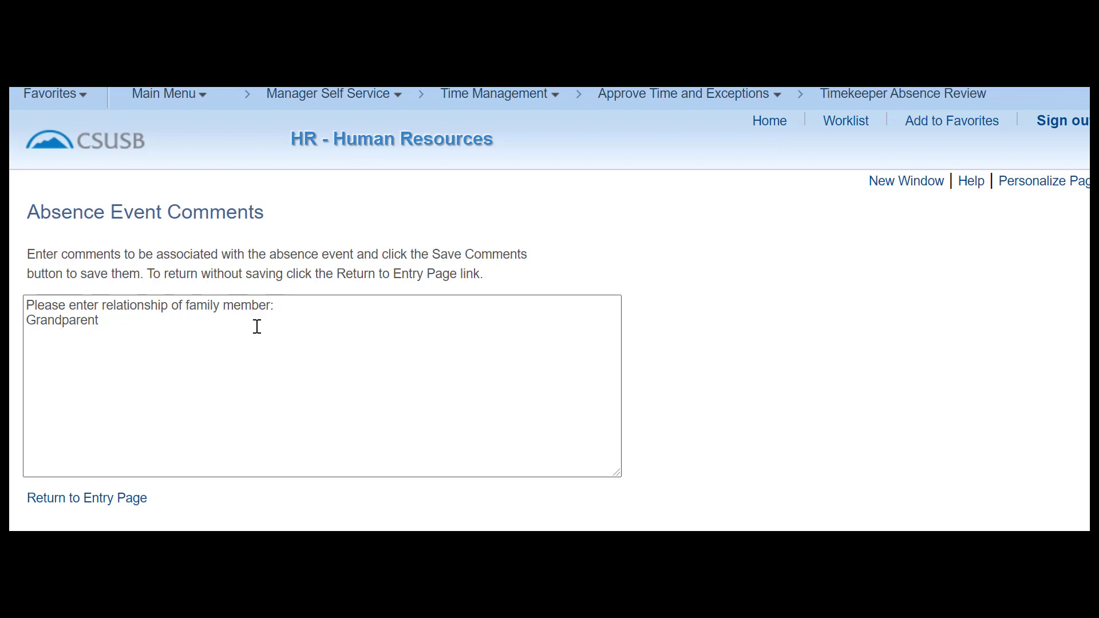
left_click(95, 507)
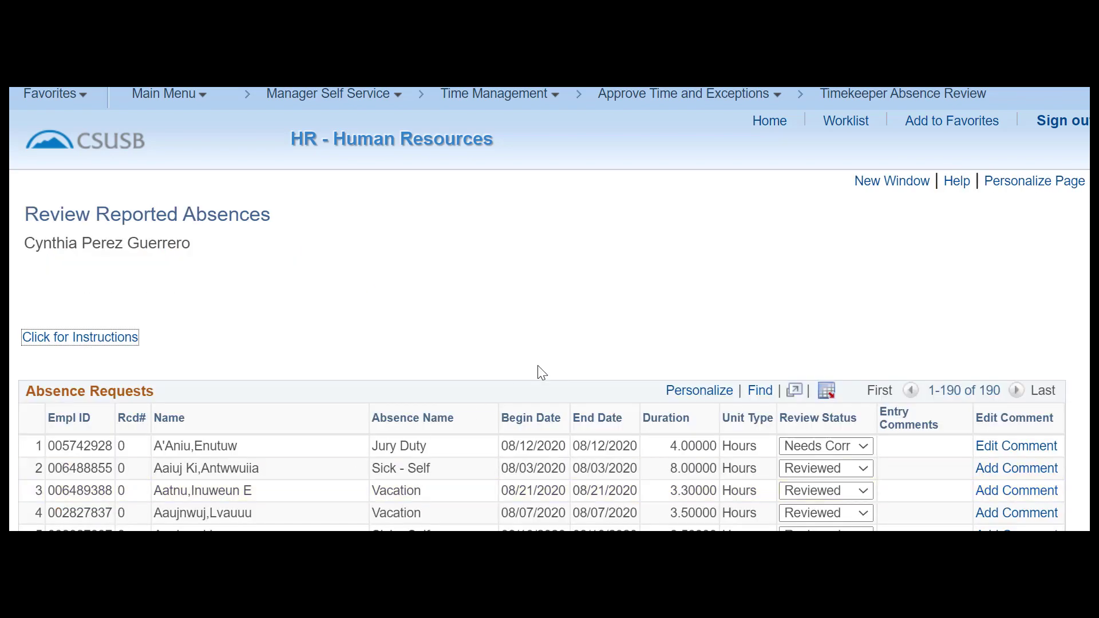
Submit the review status changes from the bottom of the Absence Requests table.
scroll(542, 373, "down", 8)
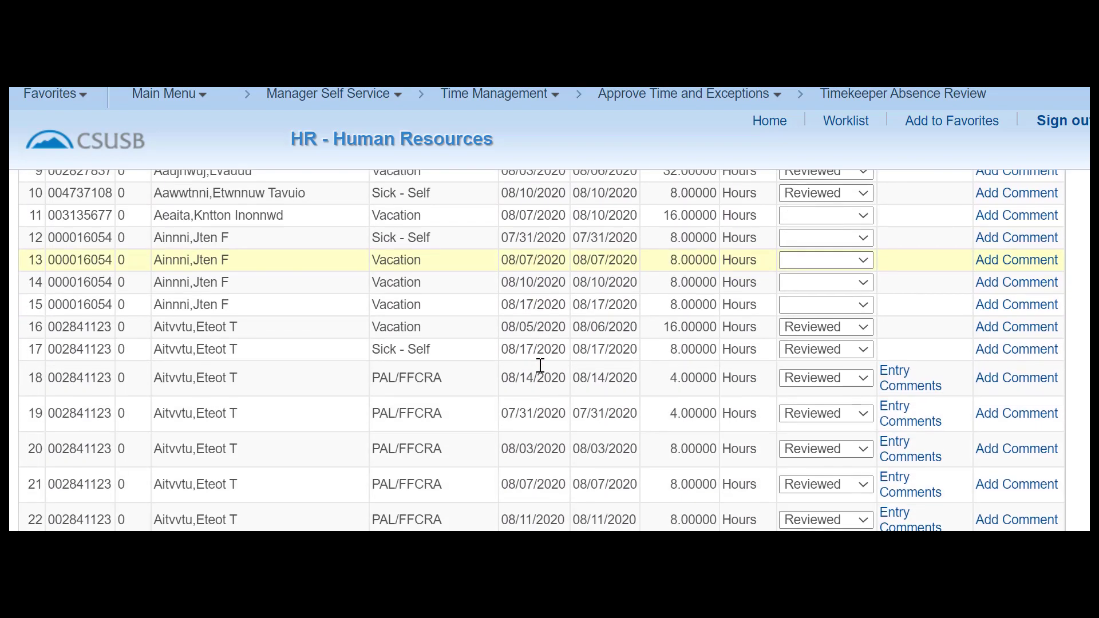
scroll(540, 365, "down", 6)
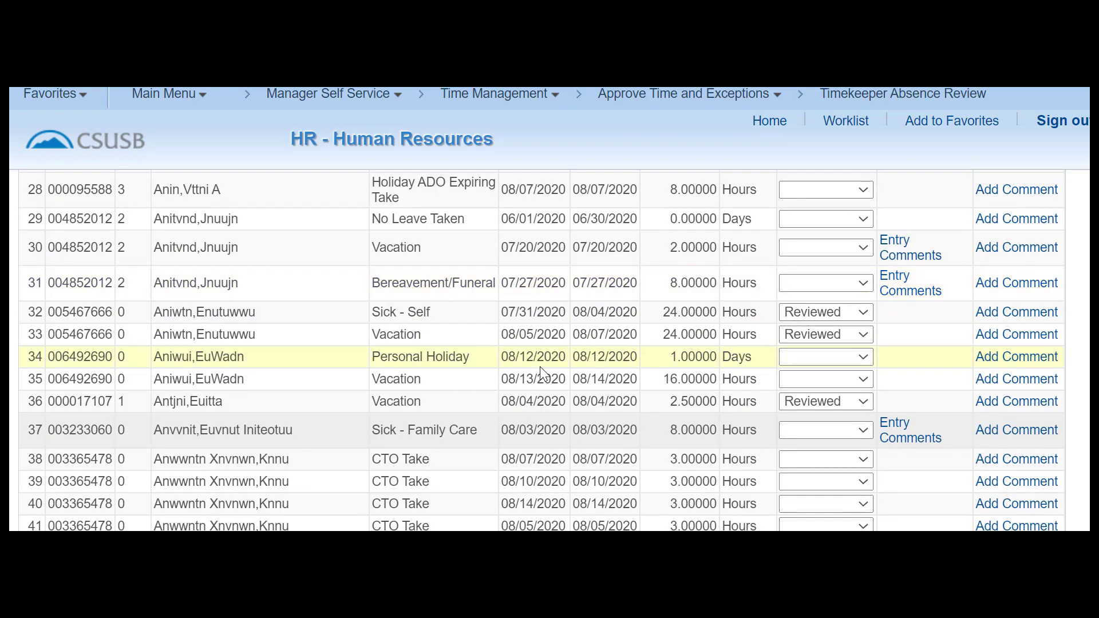
scroll(540, 366, "down", 7)
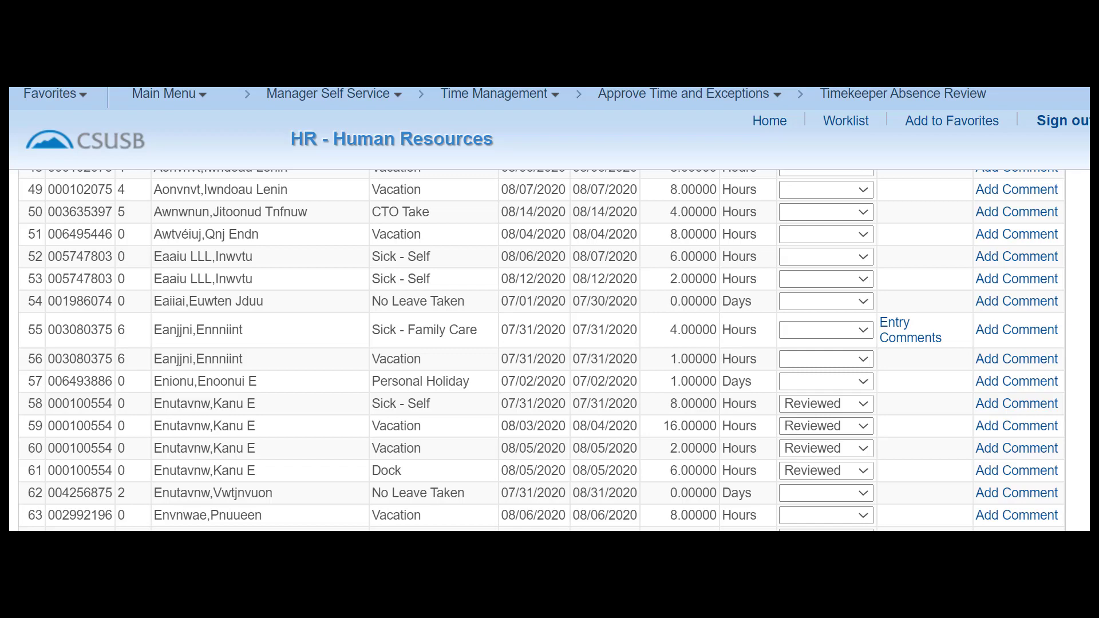
scroll(540, 366, "down", 20)
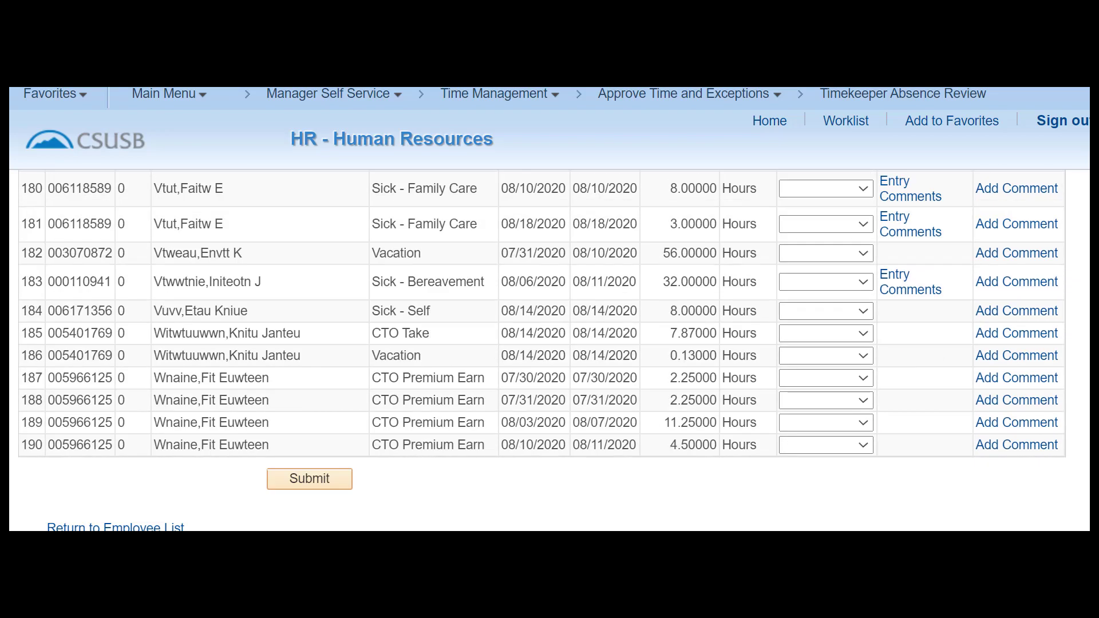
left_click(296, 478)
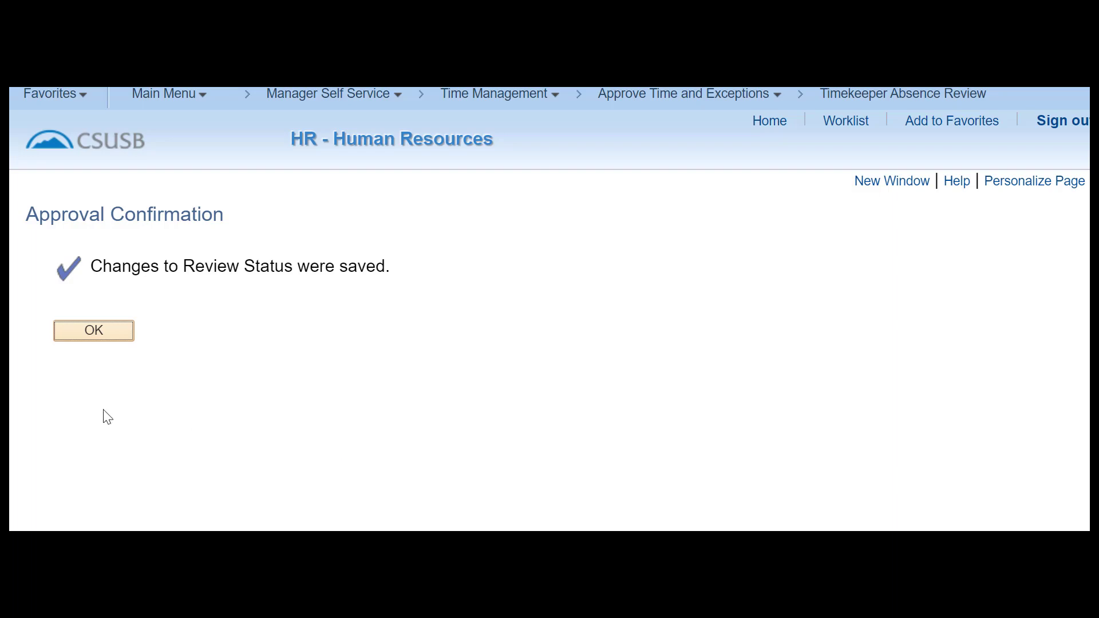
Acknowledge the Approval Confirmation and bring up the Time Management breadcrumb choices.
left_click(95, 324)
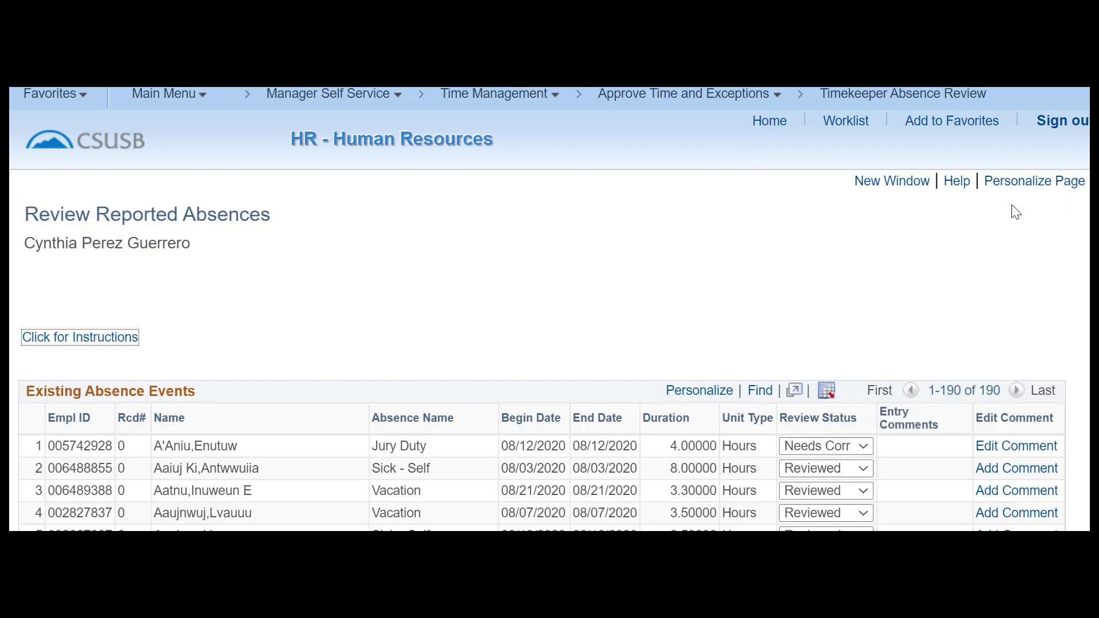
left_click(500, 94)
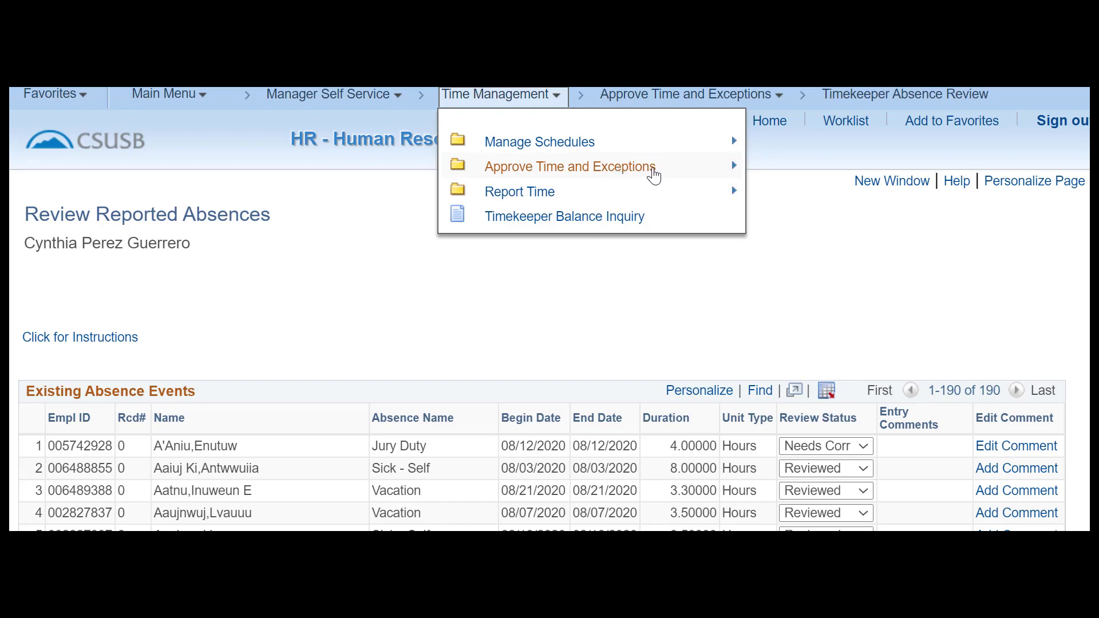
Go to Approve Time and Exceptions > Timekeeper Balance Inquiry.
left_click(654, 174)
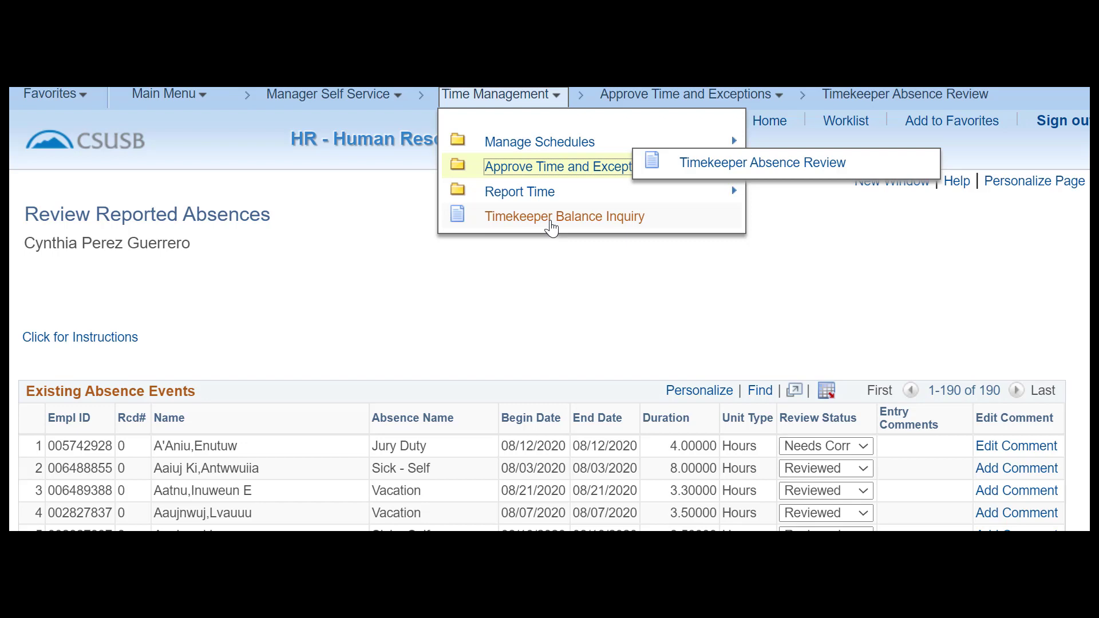
left_click(551, 224)
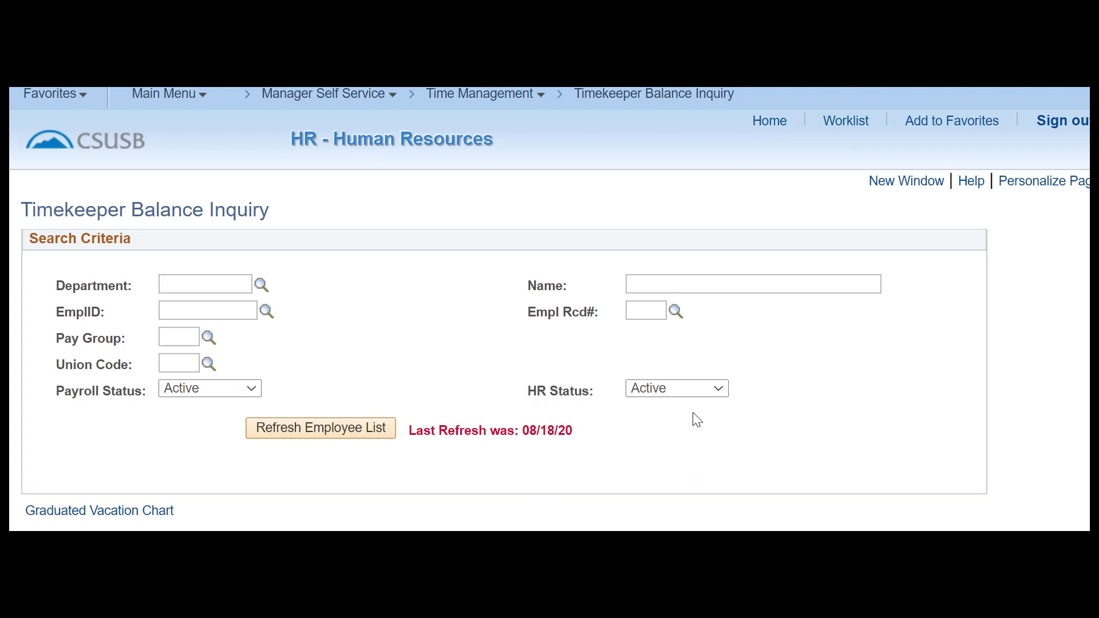
Keep HR Status and Payroll Status at Active, then view the Graduated Vacation Chart.
left_click(720, 393)
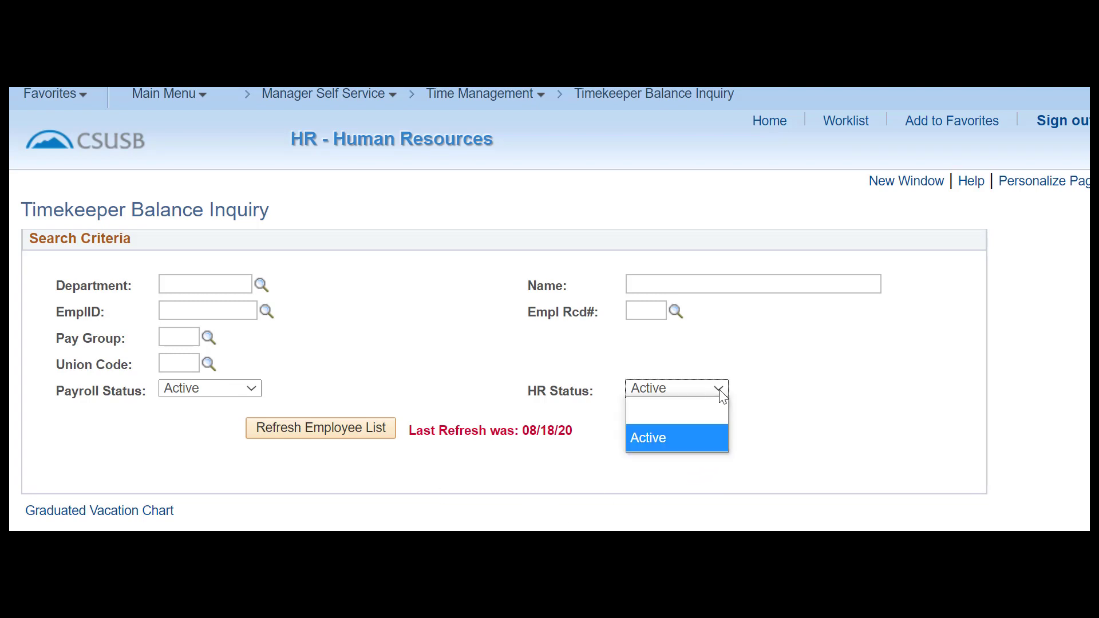
left_click(703, 435)
left_click(256, 391)
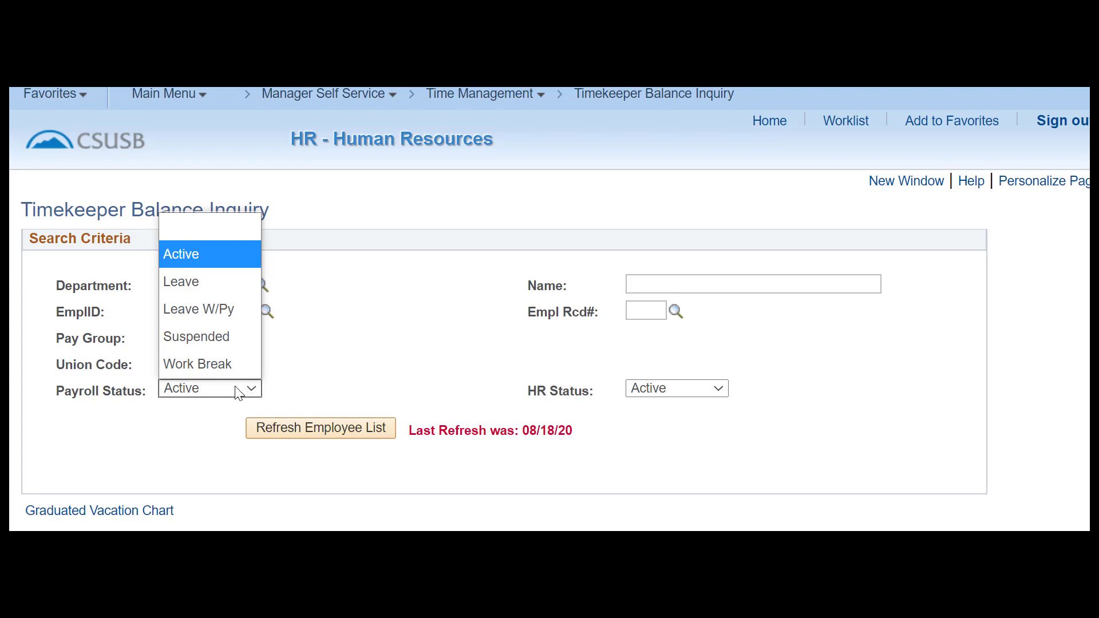
left_click(216, 395)
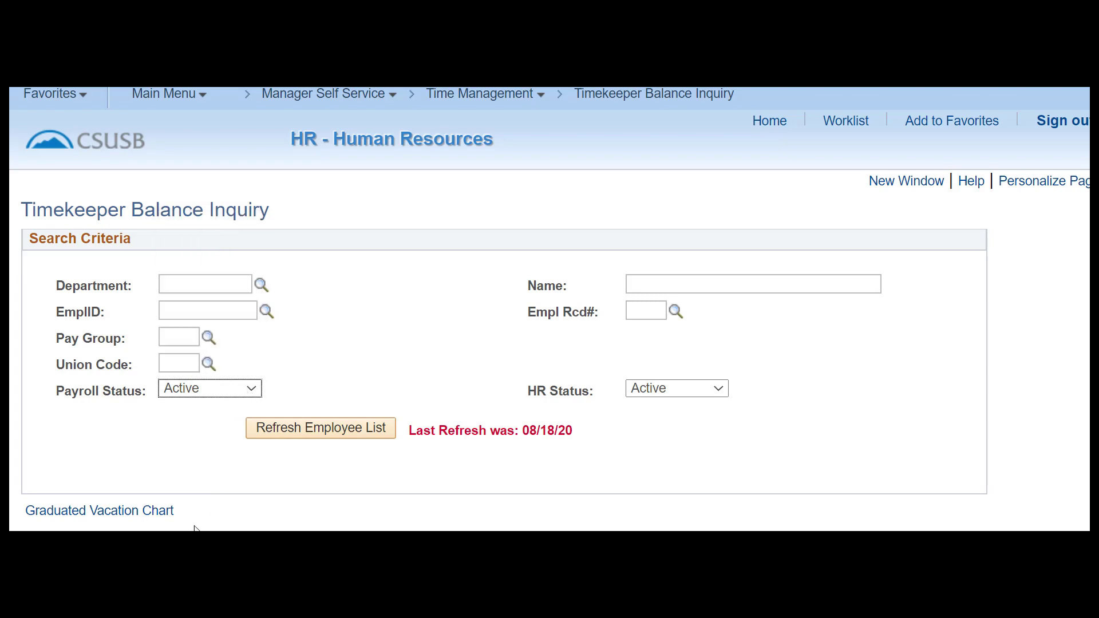
left_click(127, 518)
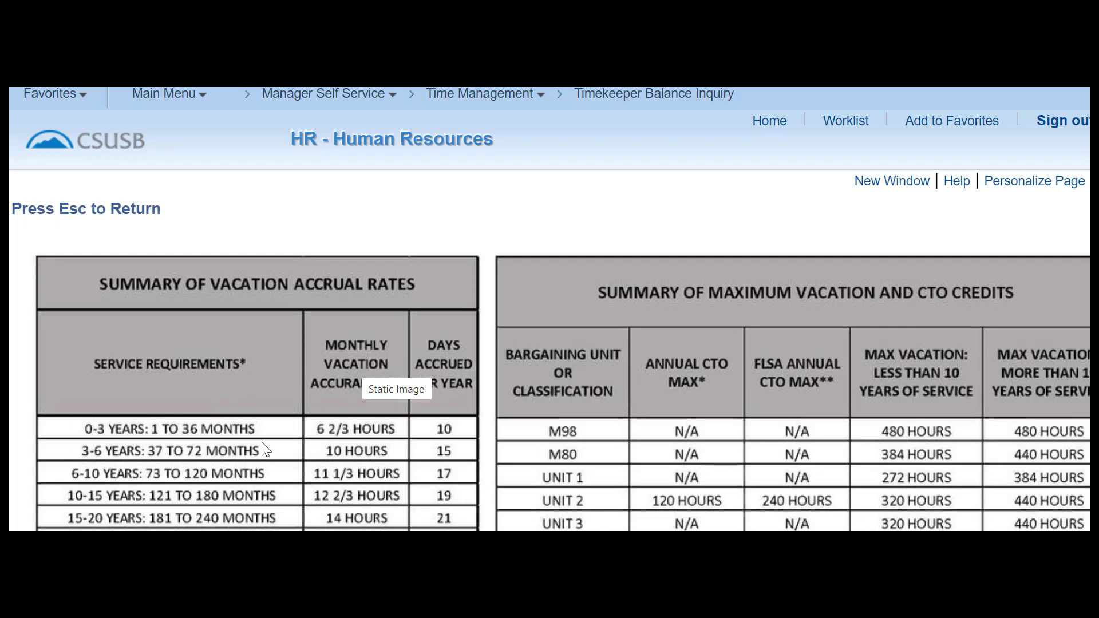
Review the vacation accrual and maximum credit tables, then close the chart.
scroll(802, 386, "down", 3)
scroll(804, 387, "down", 2)
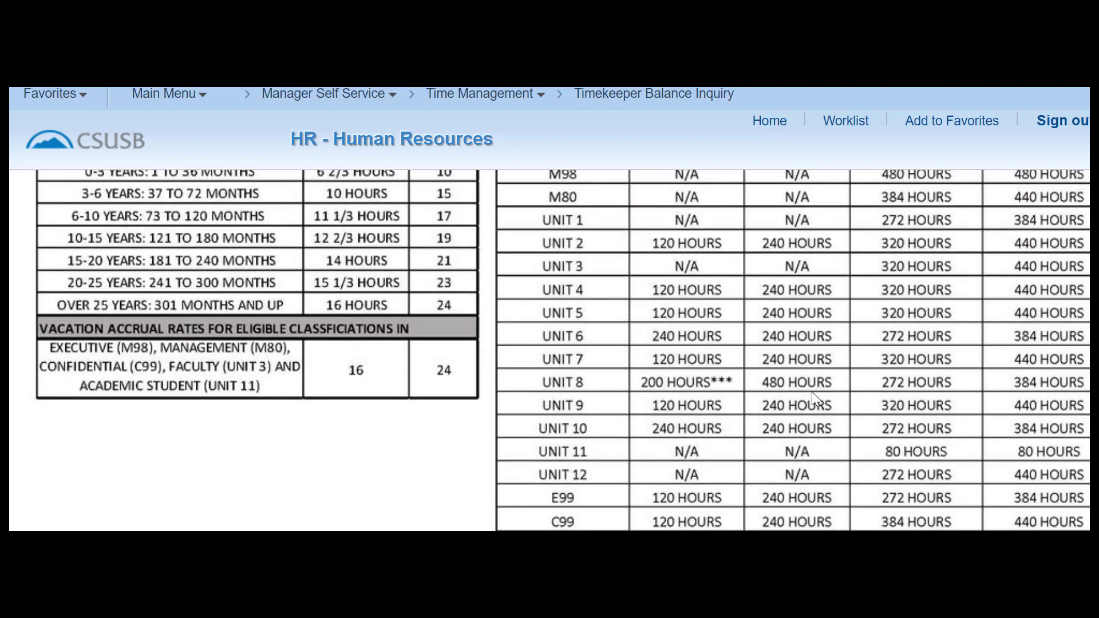
scroll(876, 515, "right", 1)
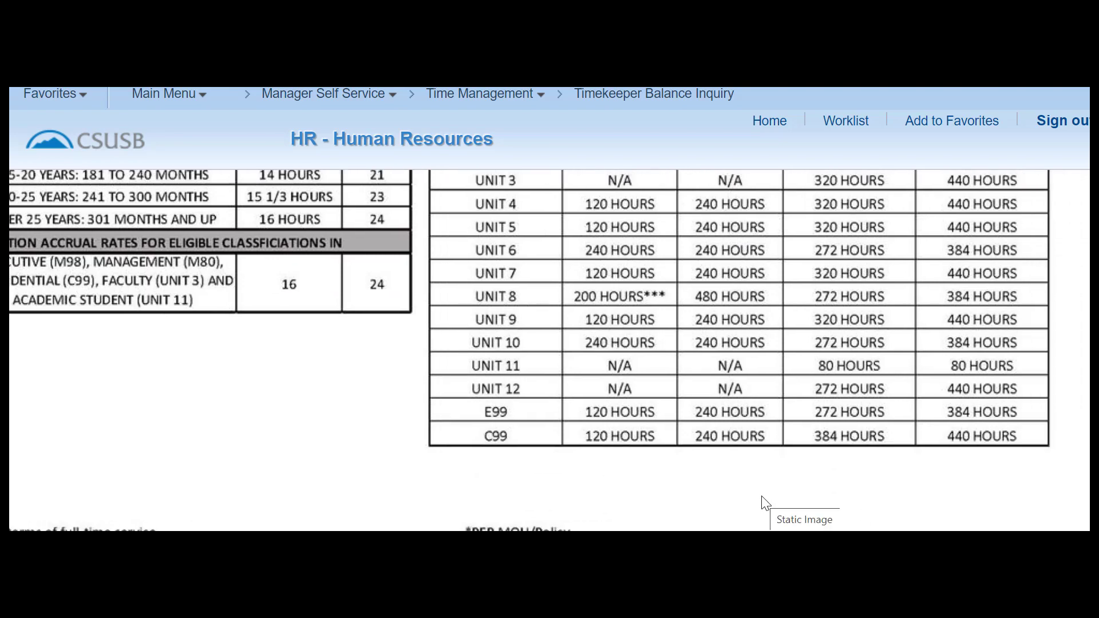
scroll(762, 497, "up", 5)
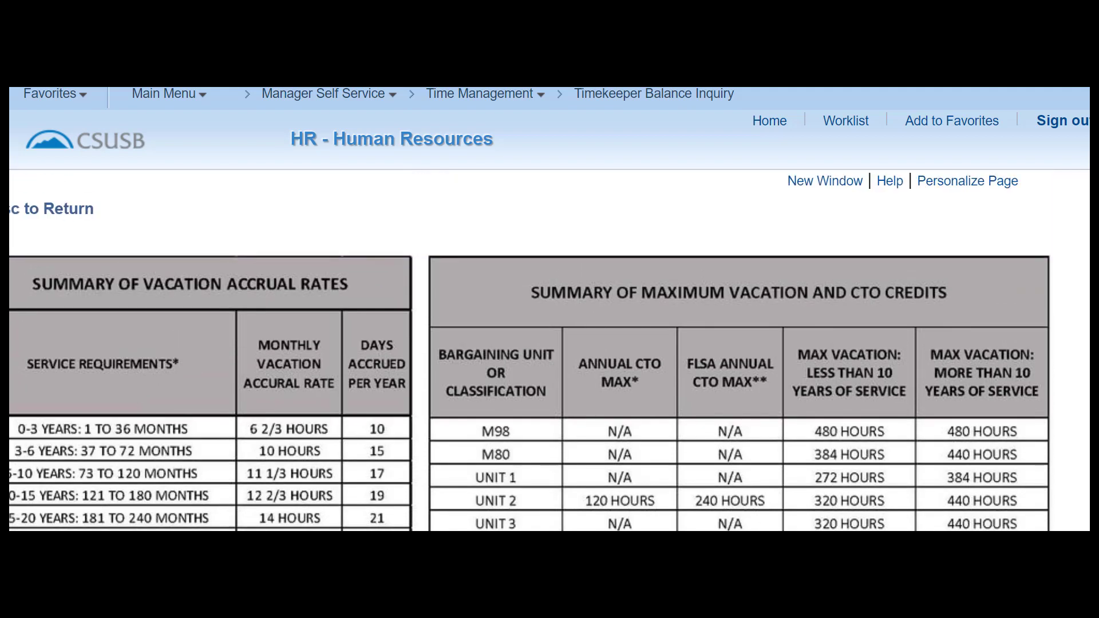
scroll(550, 352, "left", 1)
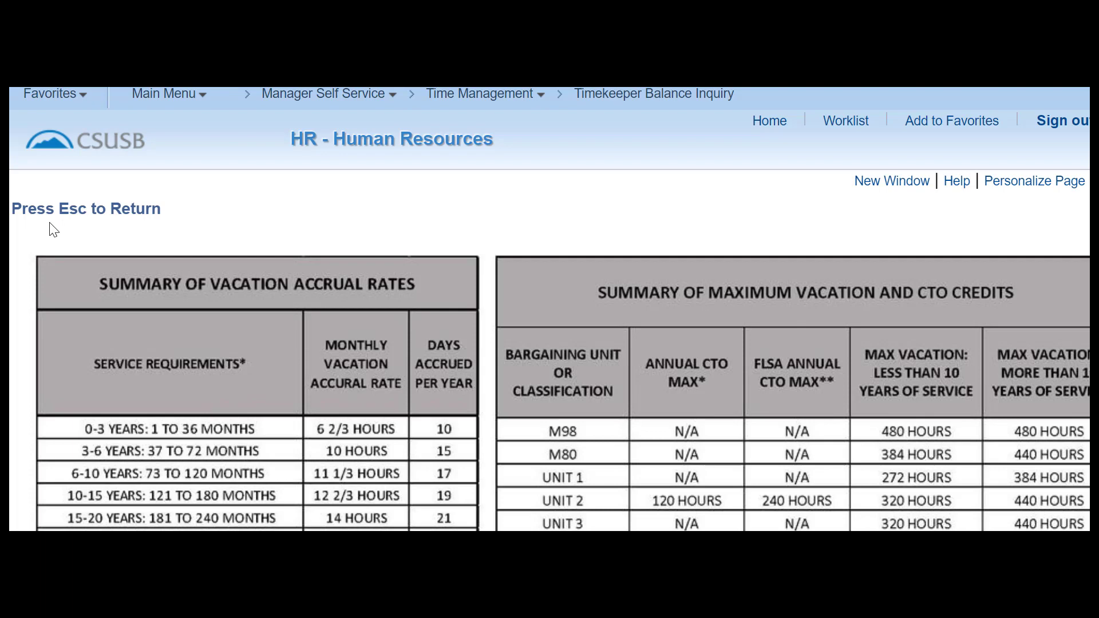
key("Escape")
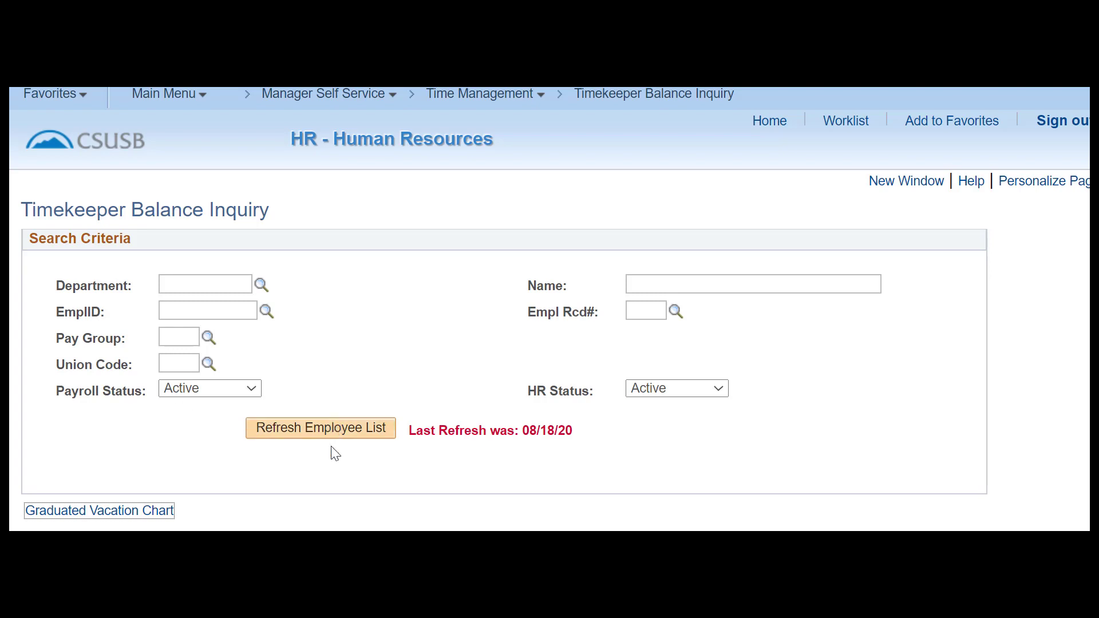
Refresh the employee list so Last Refresh reads 08/19/20.
left_click(331, 430)
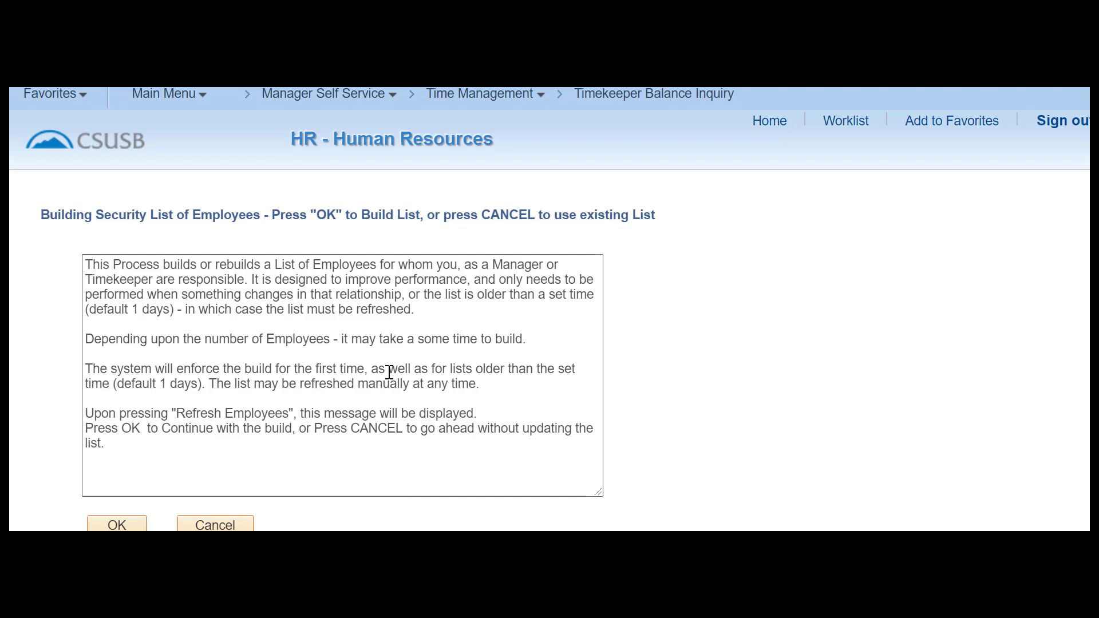
scroll(388, 372, "down", 3)
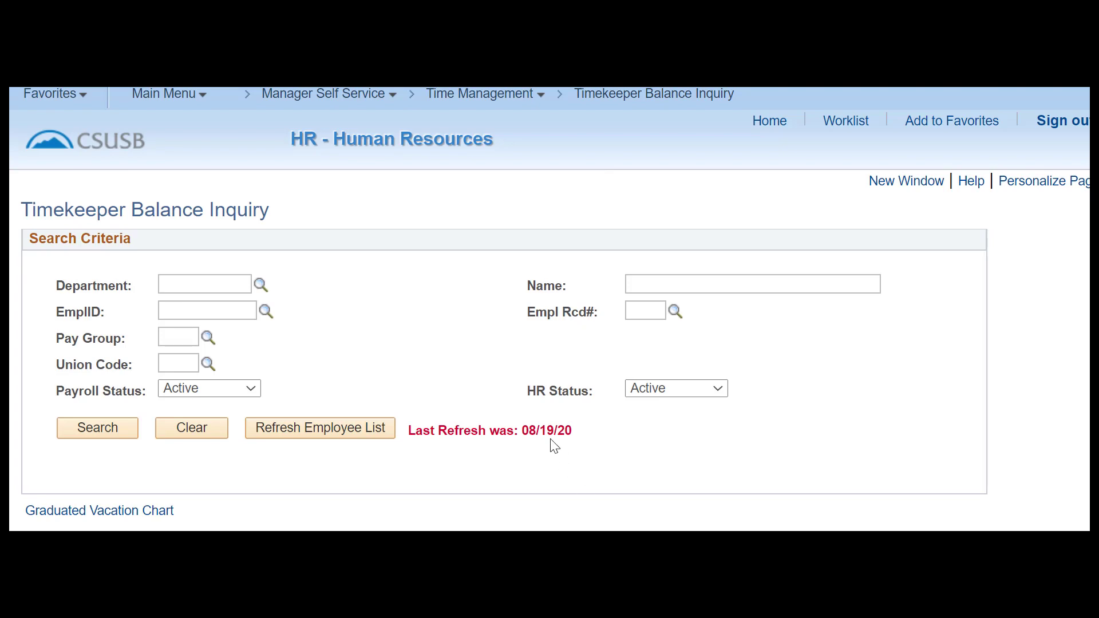
Search balances for all active employees, returning 2231 employees' sick and vacation balances.
left_click(110, 441)
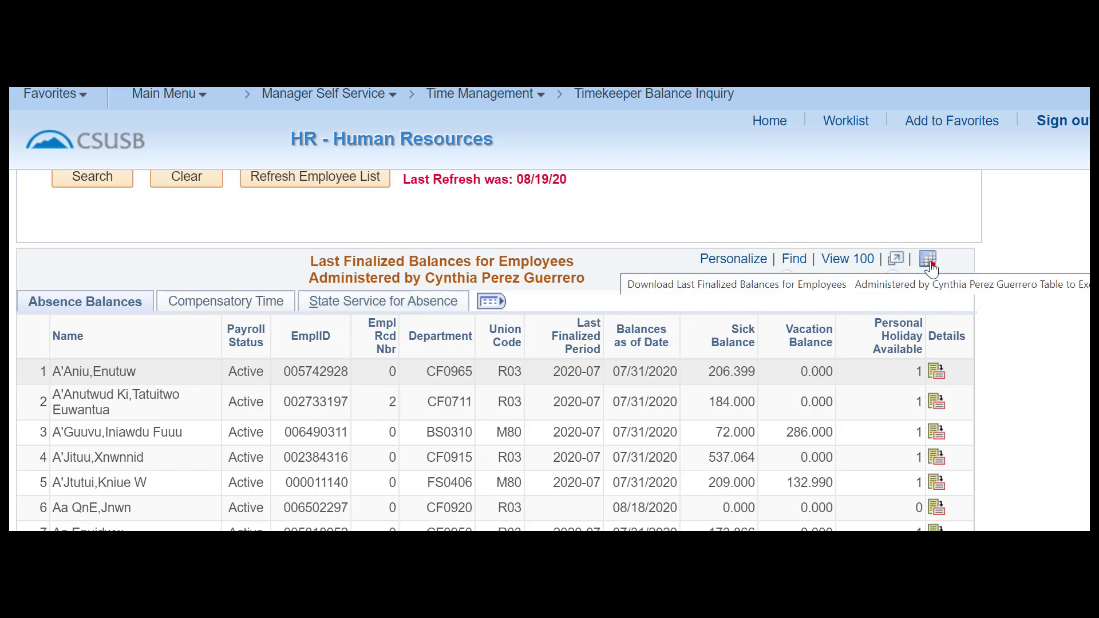
scroll(952, 317, "down", 2)
scroll(955, 319, "up", 2)
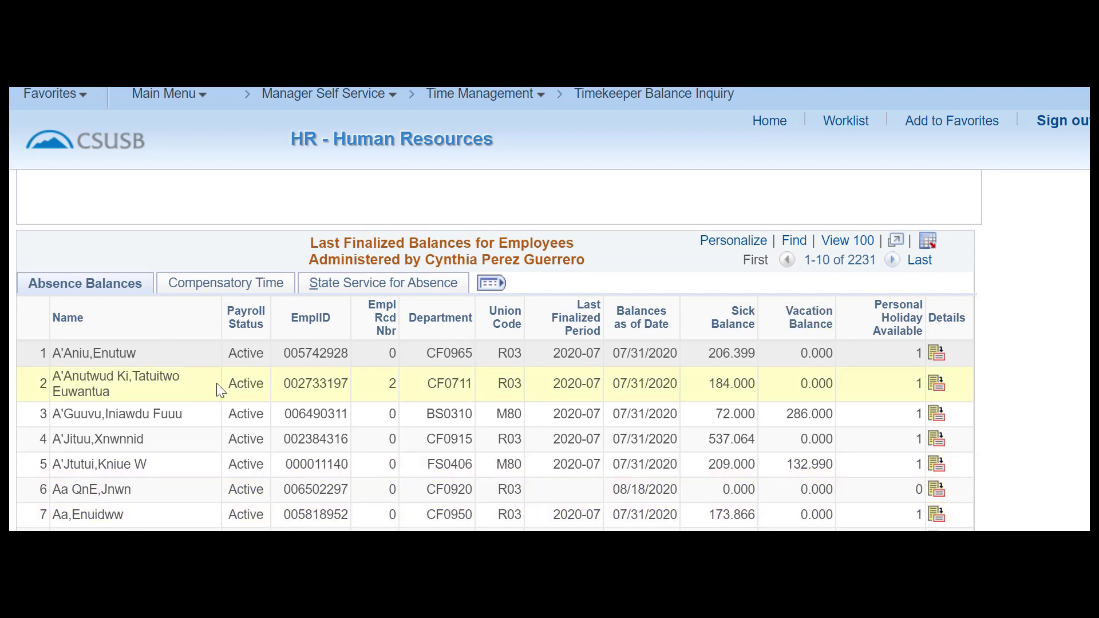
left_click(65, 288)
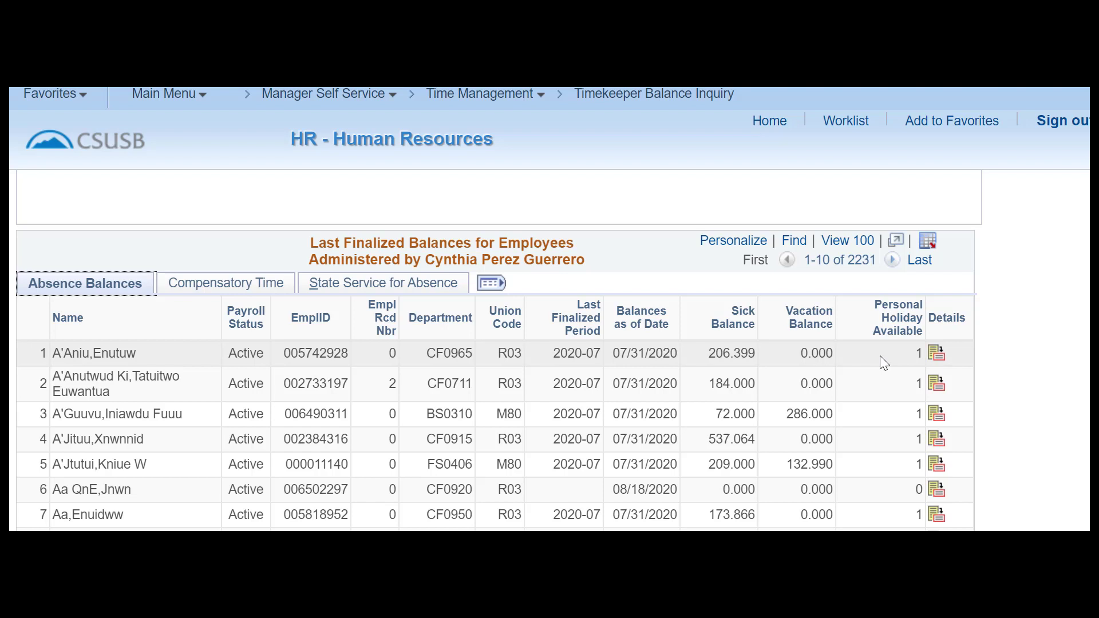
Inspect the first employee's Sick, Vacation and all absence balances, then return to the list.
left_click(939, 359)
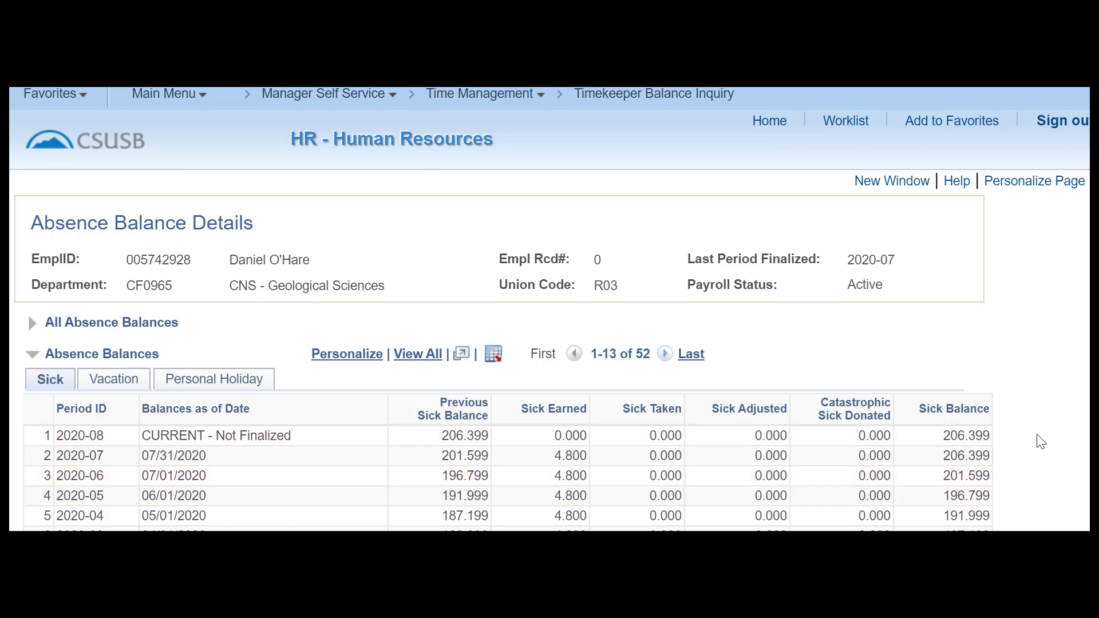
scroll(1040, 441, "down", 2)
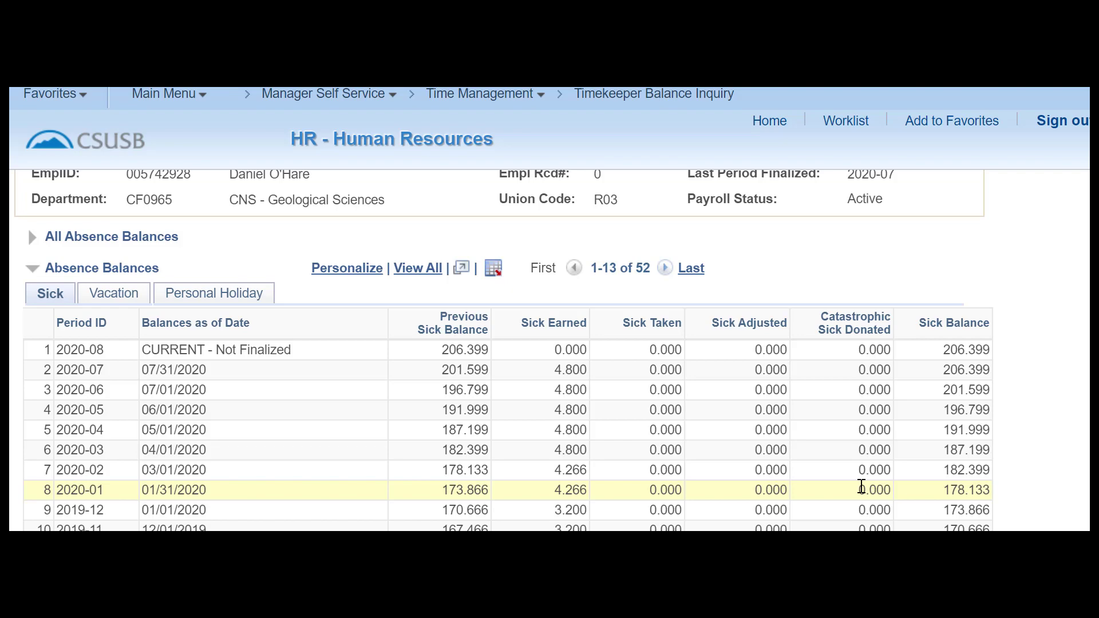
left_click(110, 299)
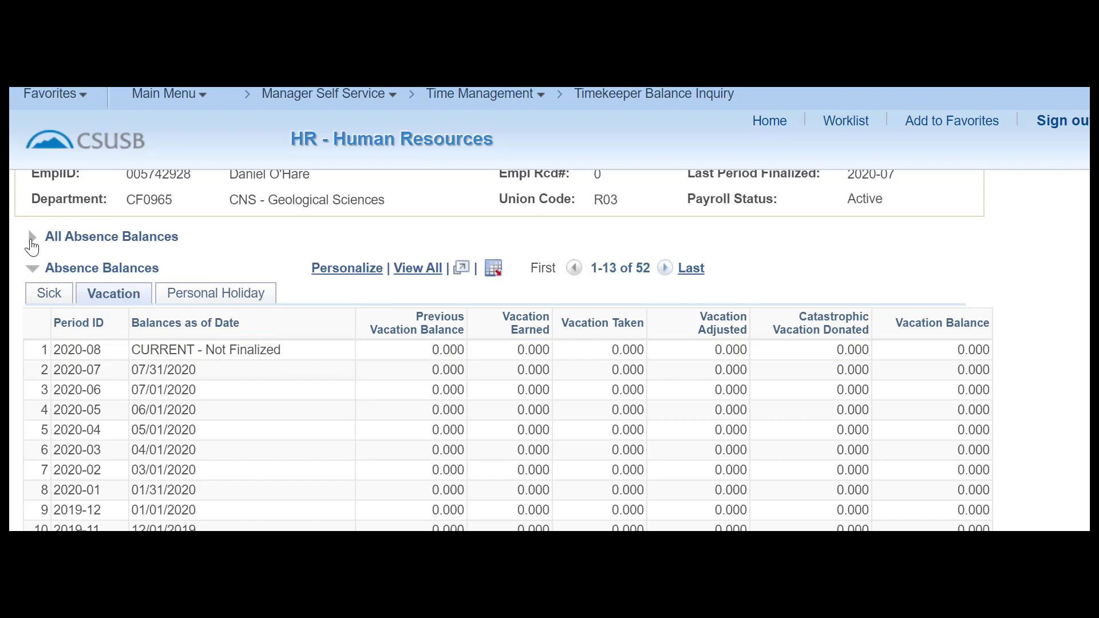
left_click(32, 245)
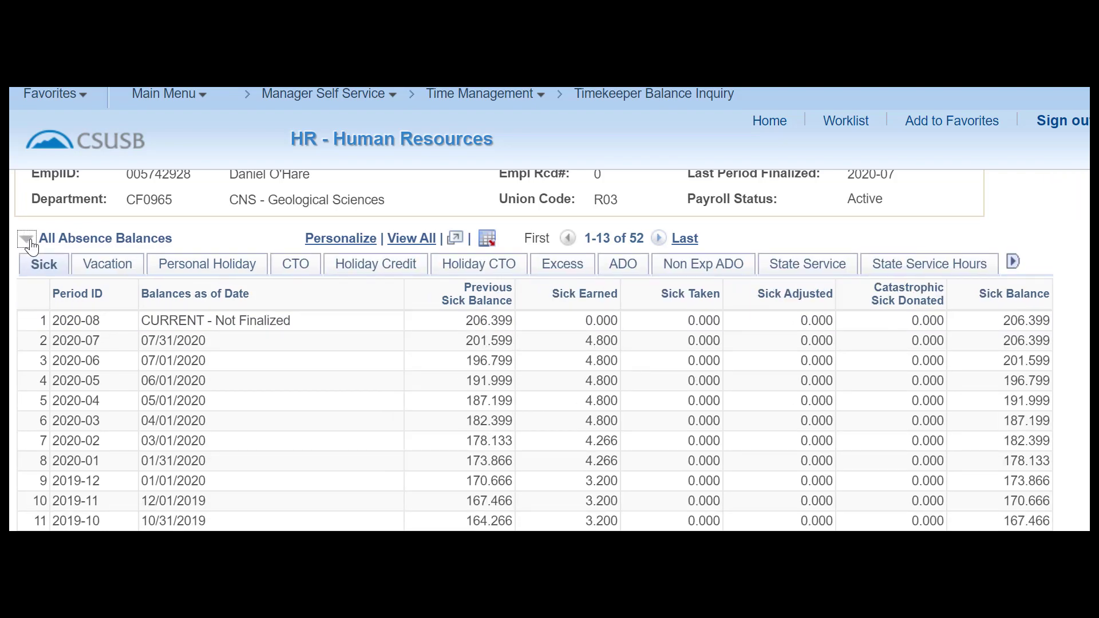
scroll(277, 355, "down", 4)
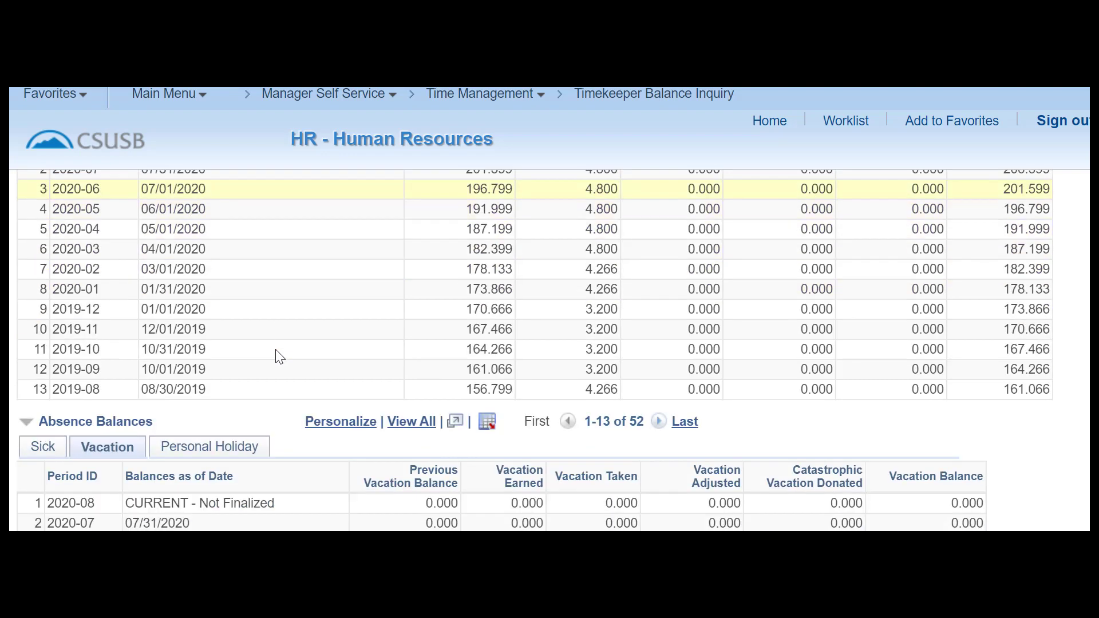
scroll(277, 355, "up", 6)
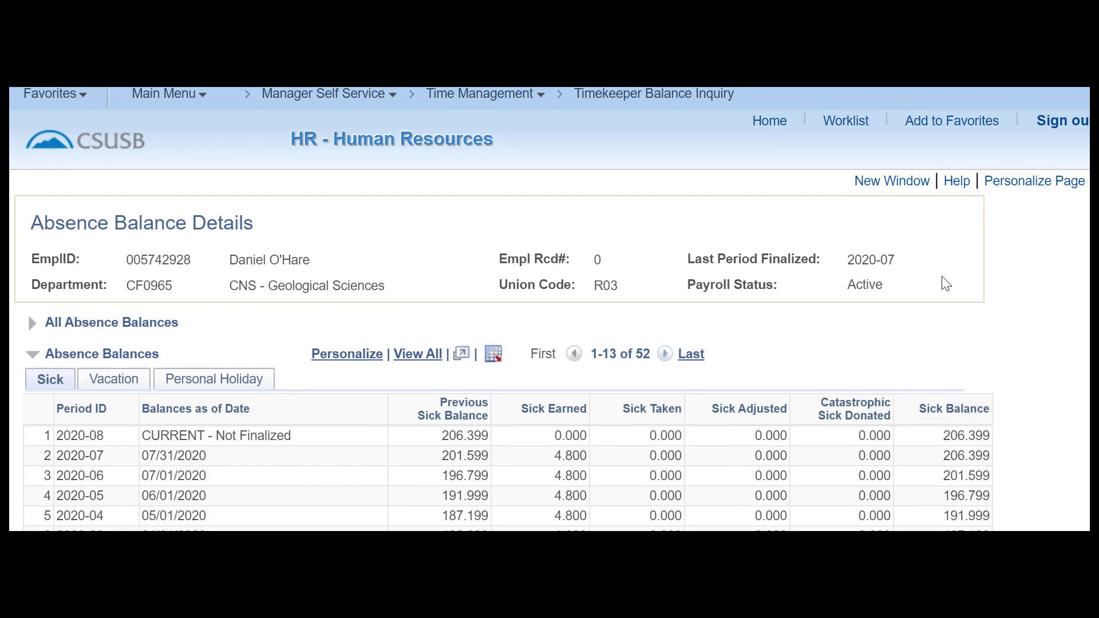
scroll(945, 284, "down", 6)
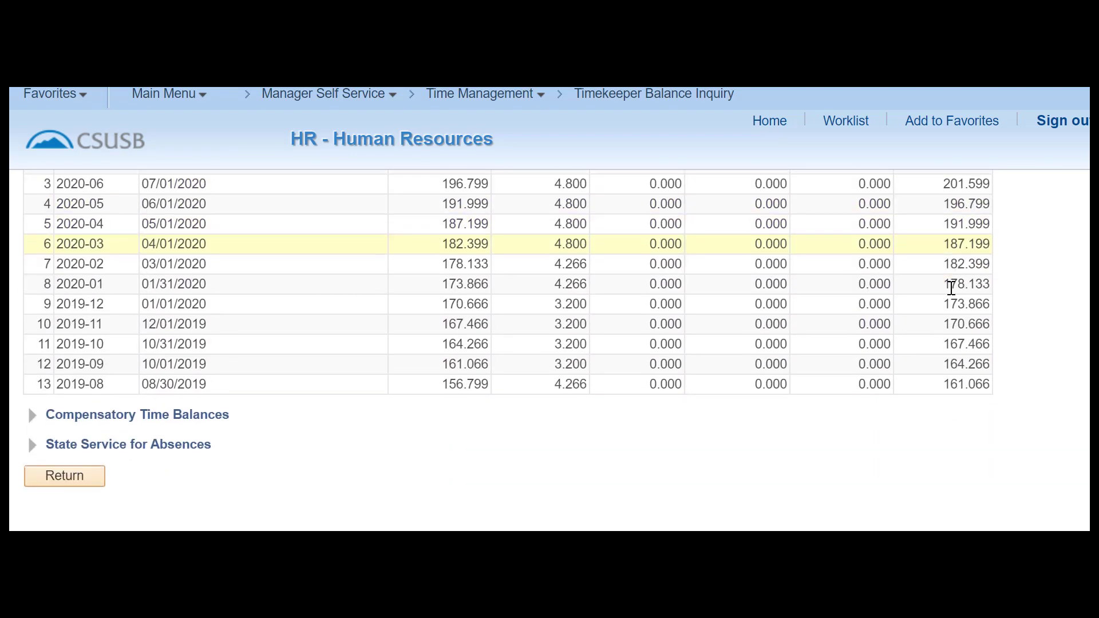
left_click(72, 428)
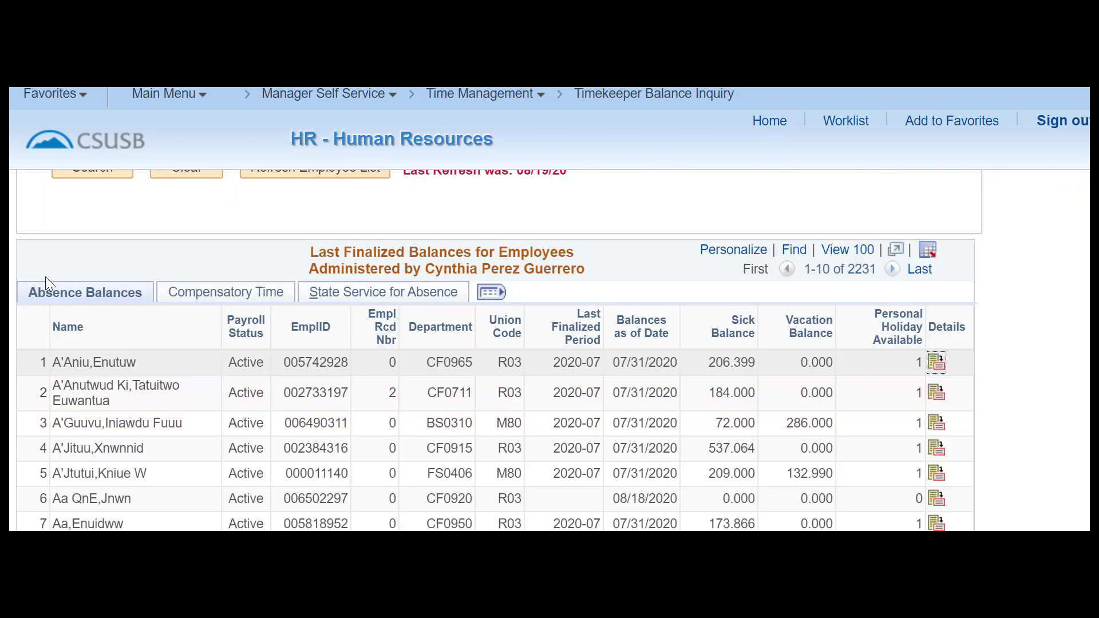
Switch the balance list to Compensatory Time, then to State Service for Absence figures.
left_click(180, 296)
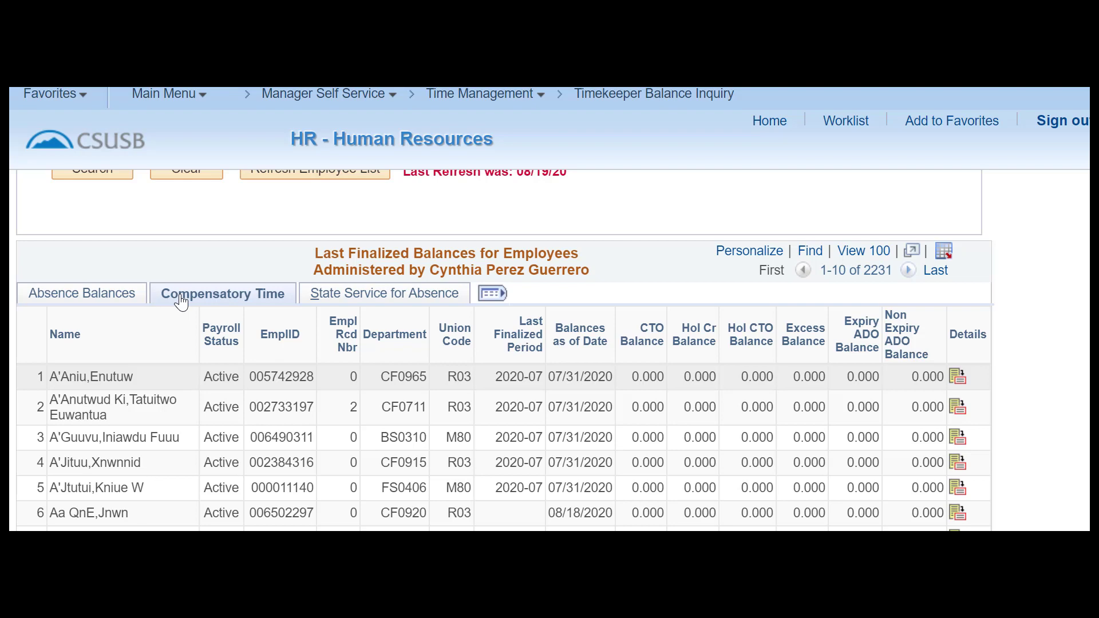
left_click(351, 295)
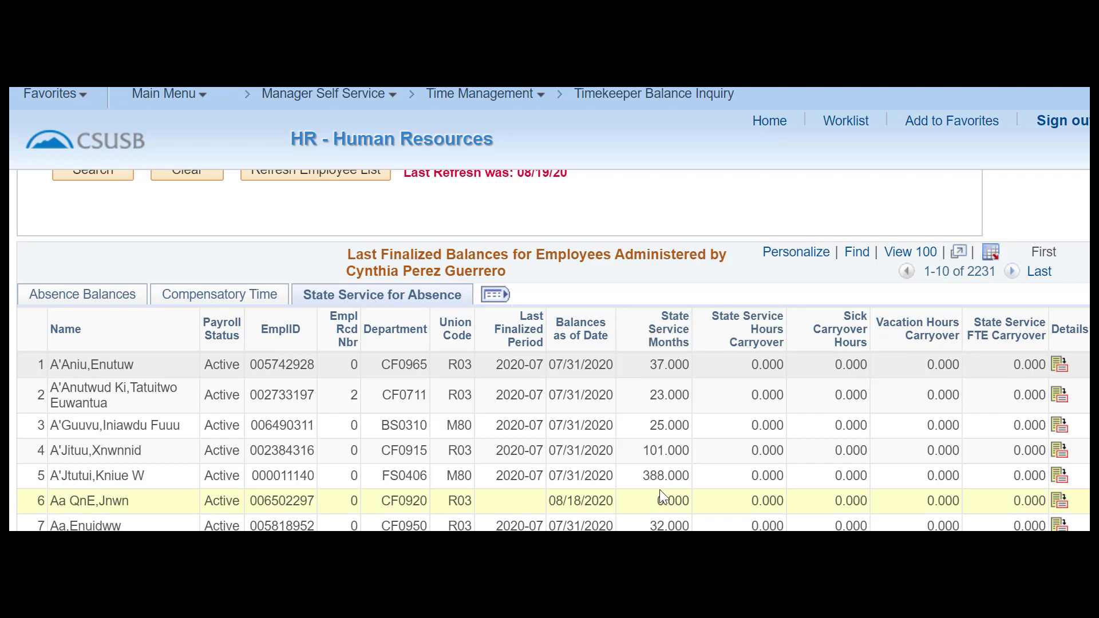
scroll(663, 496, "up", 5)
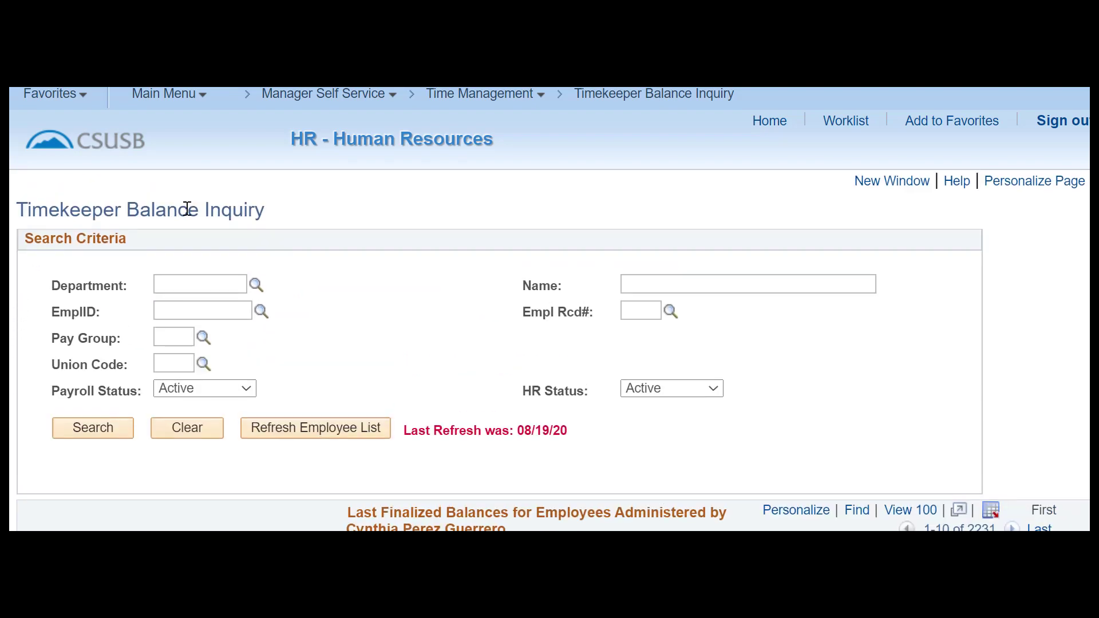
left_click(251, 392)
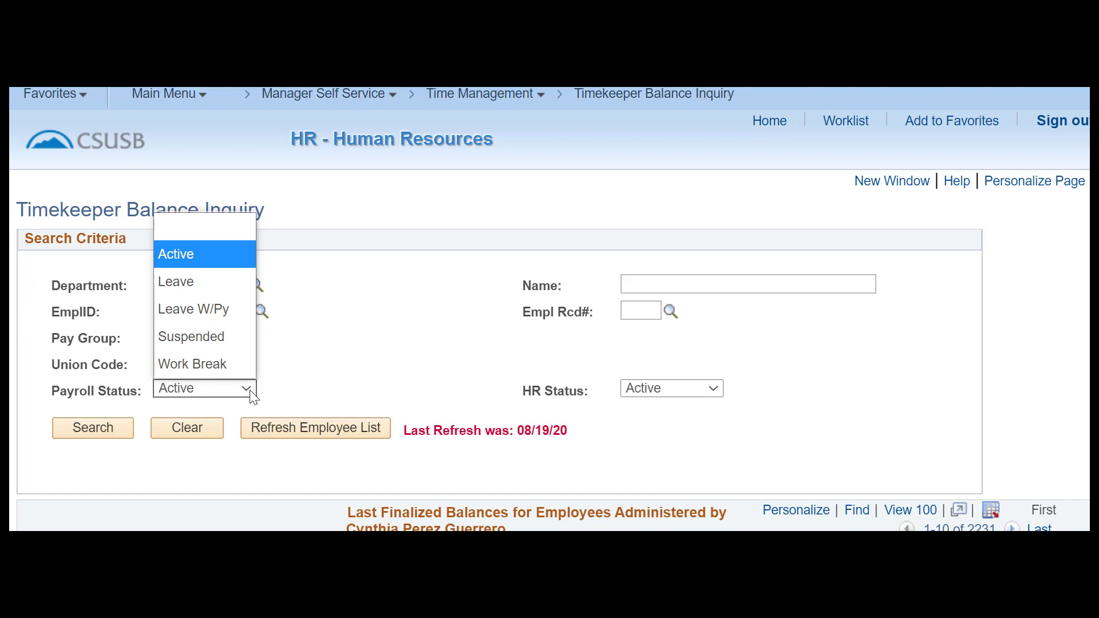
left_click(339, 393)
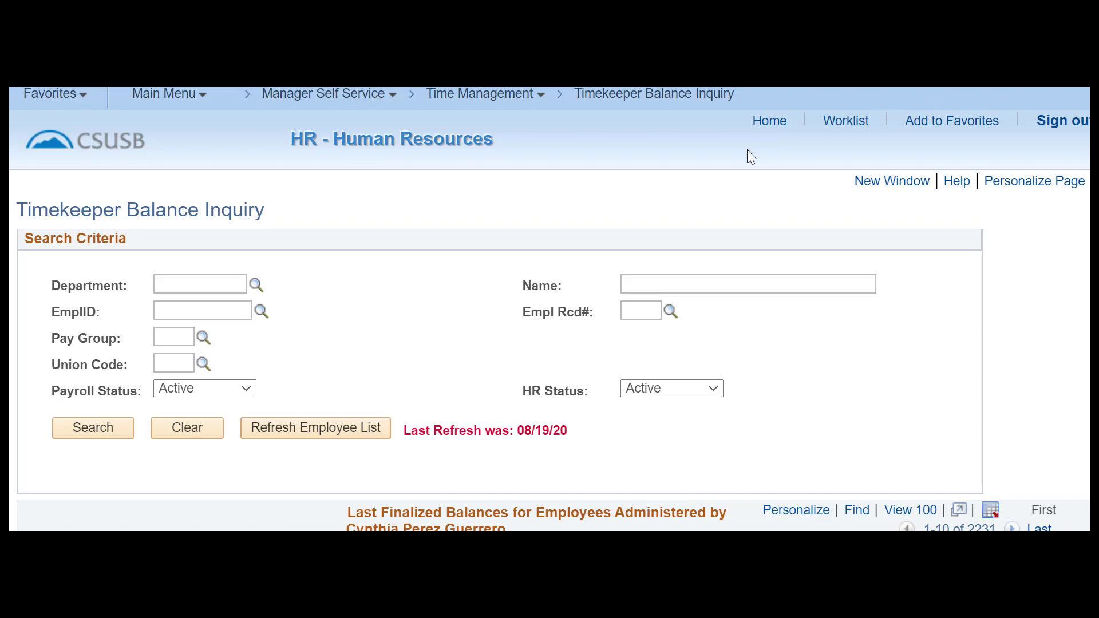
Go to the HR home page and open the Global Payroll & Absence Mgmt area.
left_click(774, 128)
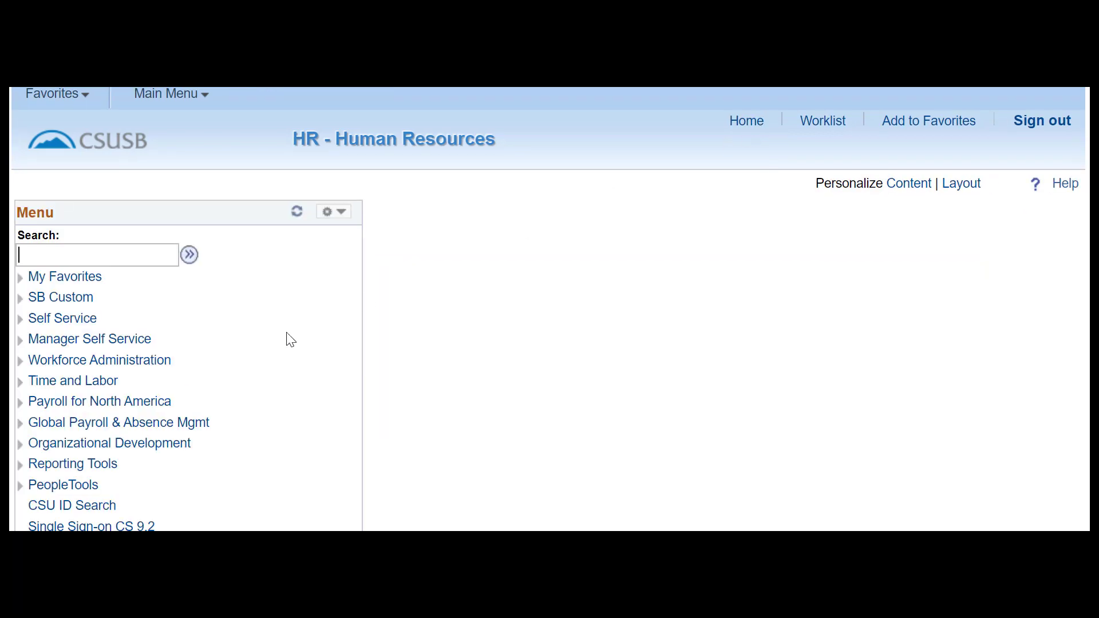
left_click(191, 427)
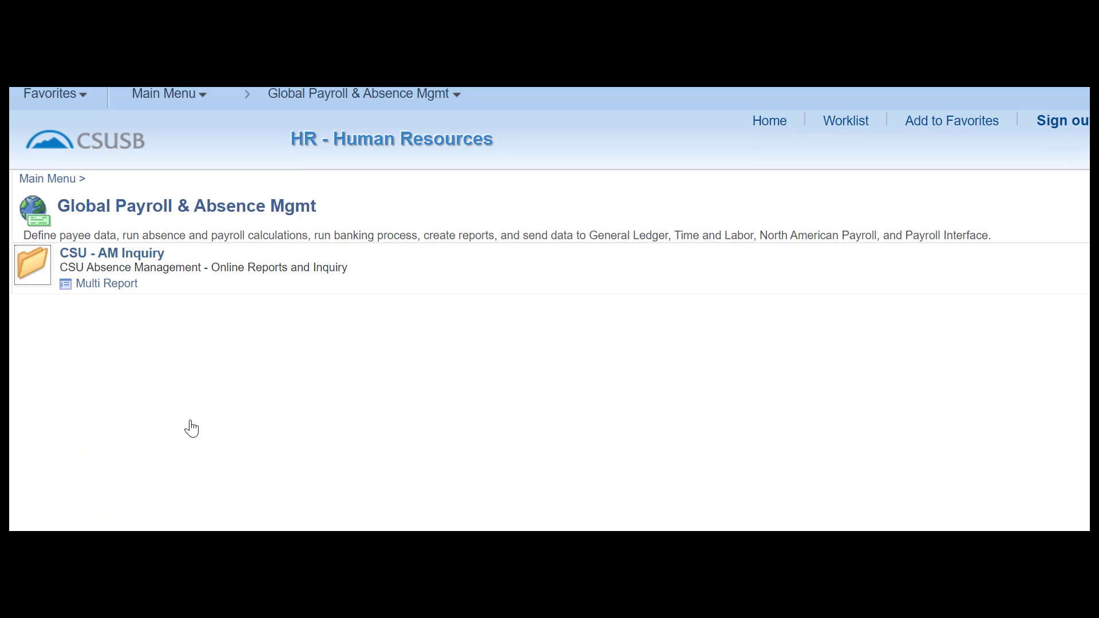
Open the Multi Report link under CSU - AM Inquiry.
left_click(122, 290)
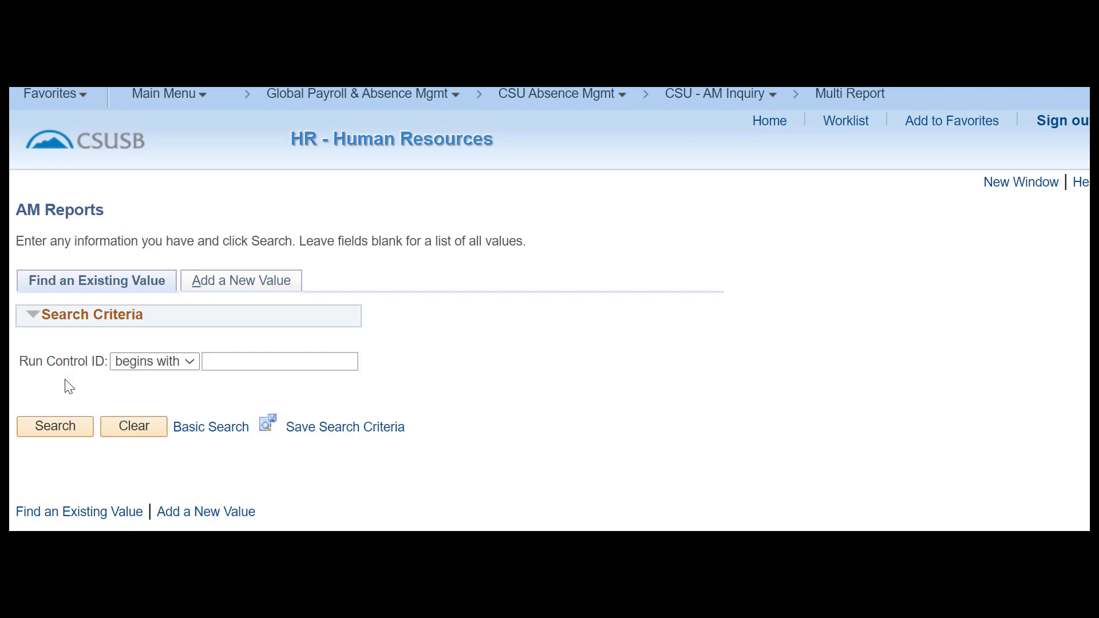
Add a new Multi Report run control with Run Control ID 'DeptAM_test'.
left_click(59, 432)
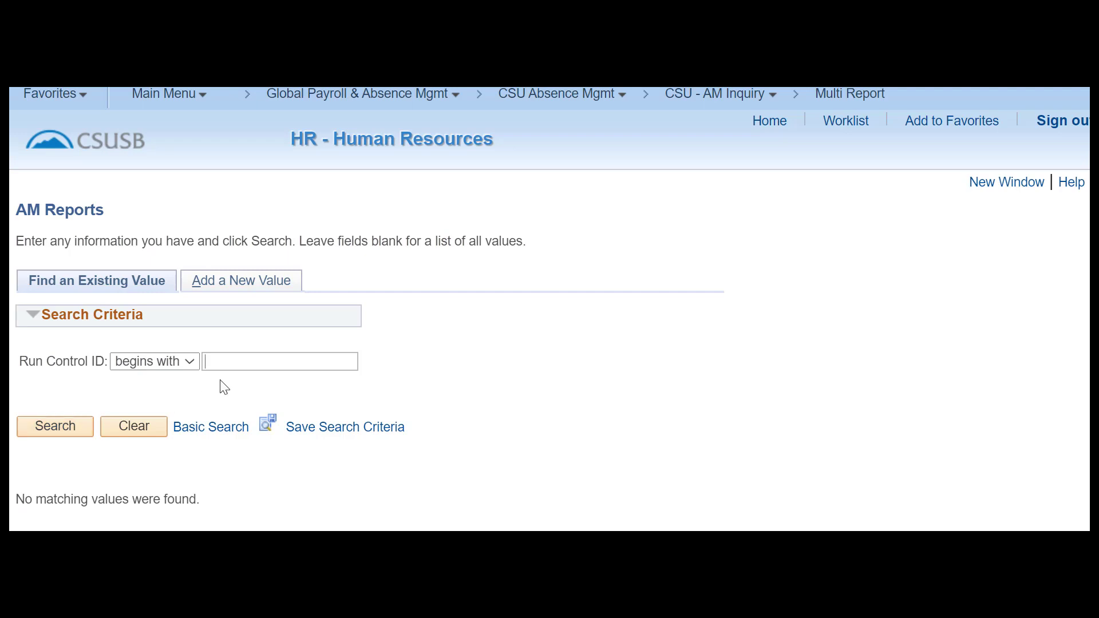
left_click(248, 289)
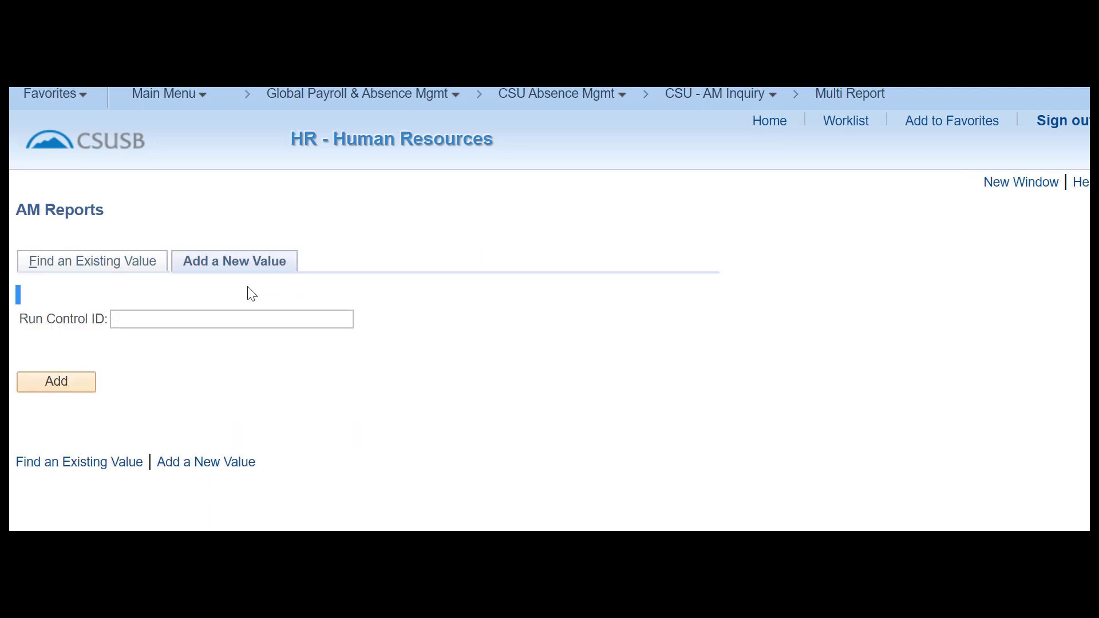
left_click(206, 319)
type("DeptAM")
type("_test")
left_click(48, 388)
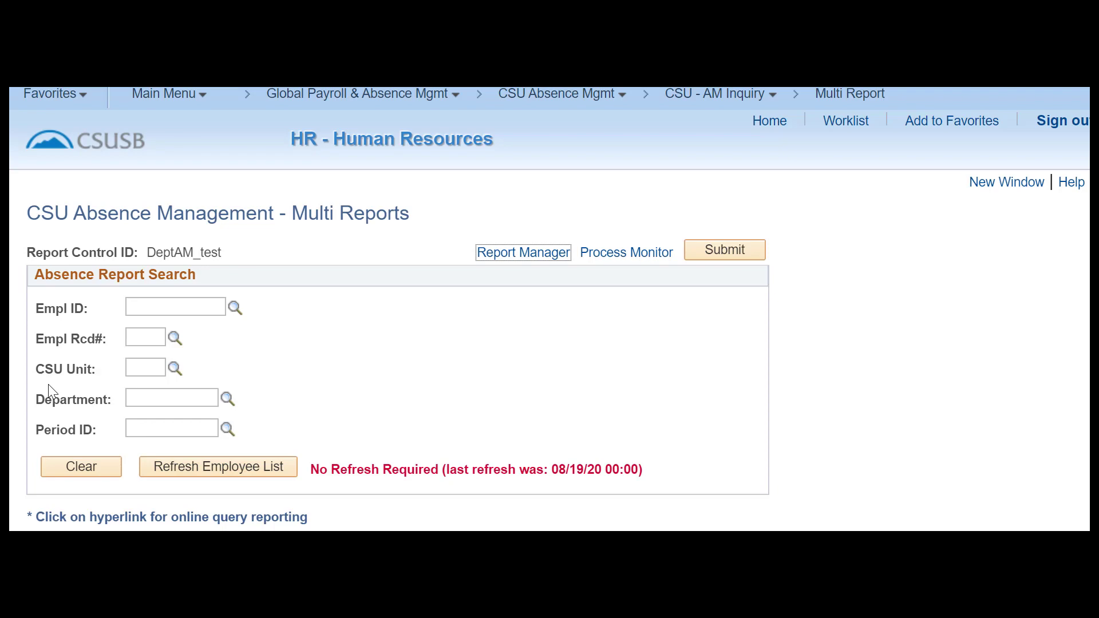
Pick department FS0402 (ITS-Business Intelligence) from the Department lookup.
left_click(154, 401)
left_click(227, 399)
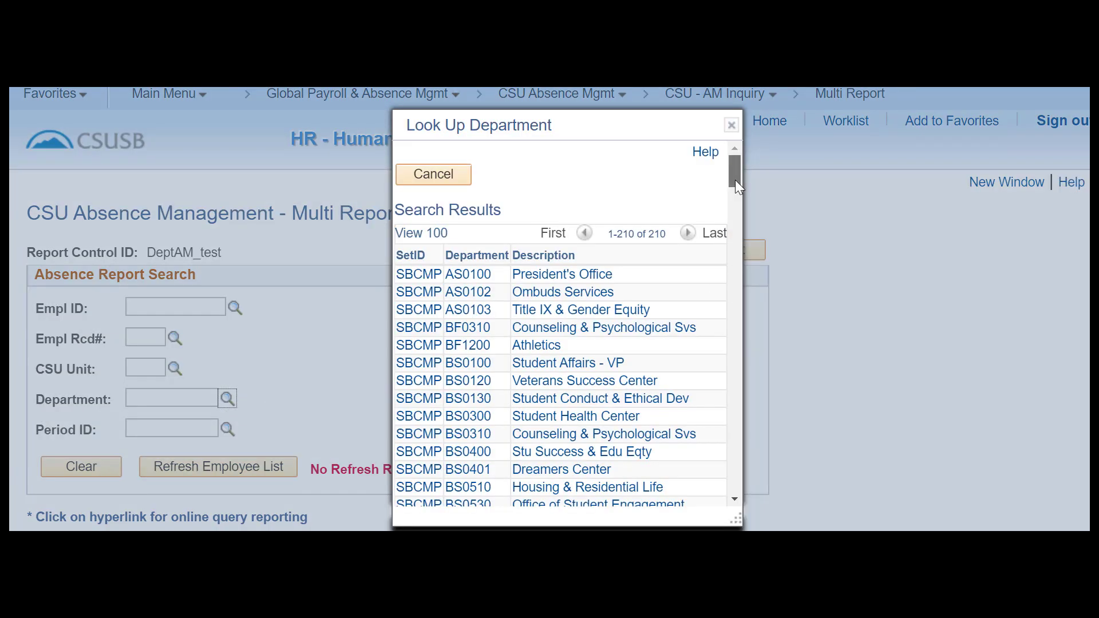
left_click_drag(735, 180, 737, 191)
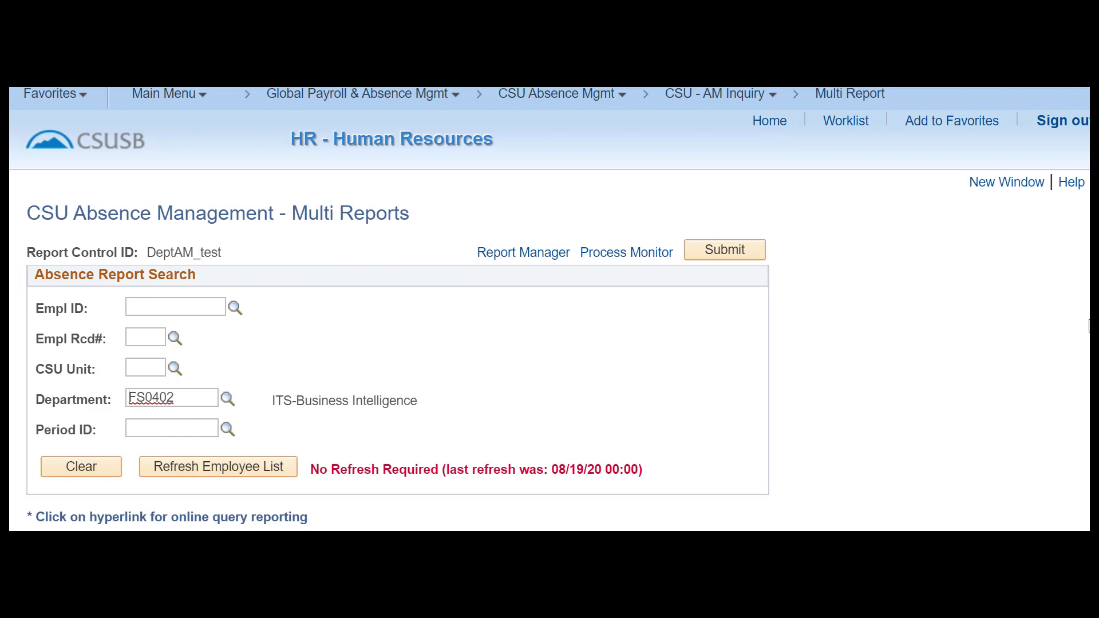
scroll(549, 349, "down", 3)
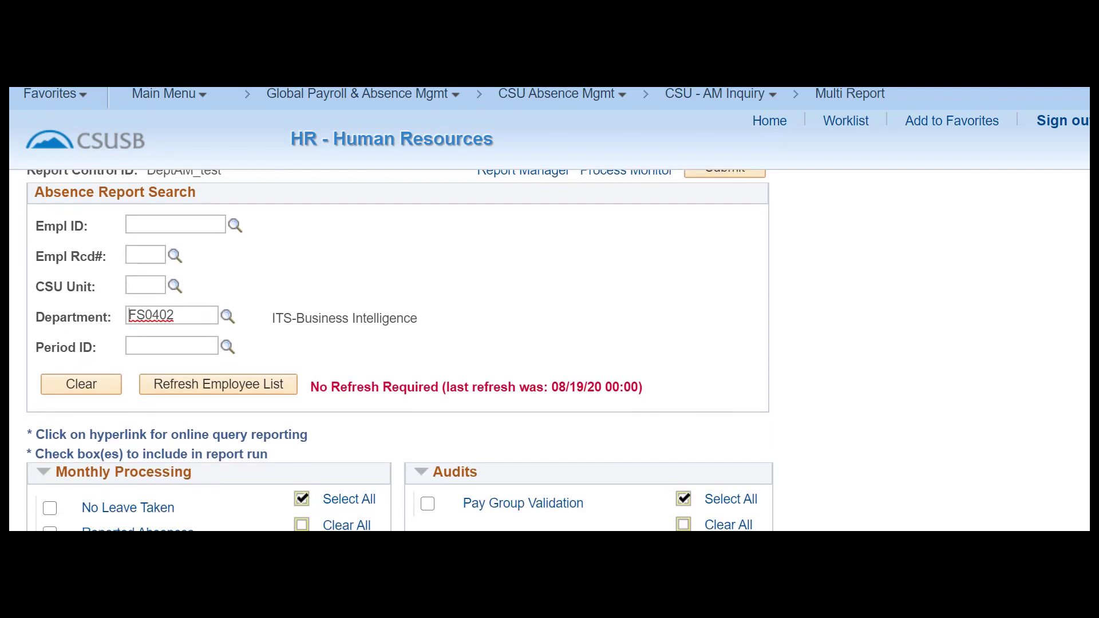
scroll(549, 349, "down", 1)
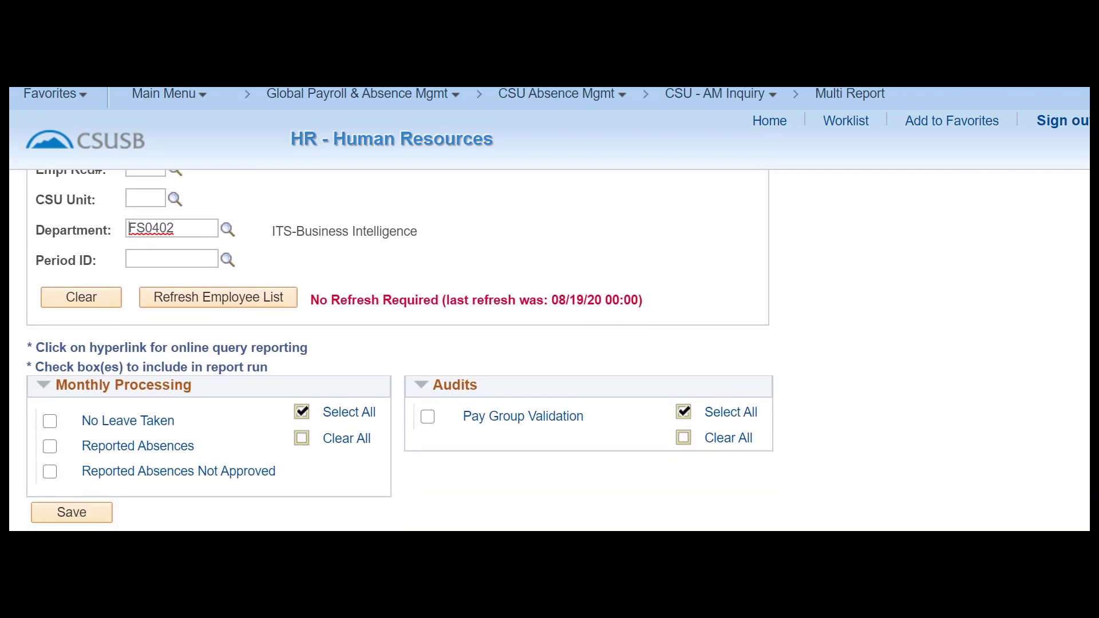
Check the three Monthly Processing reports, save the run control, and reload the Multi Report page.
left_click(65, 478)
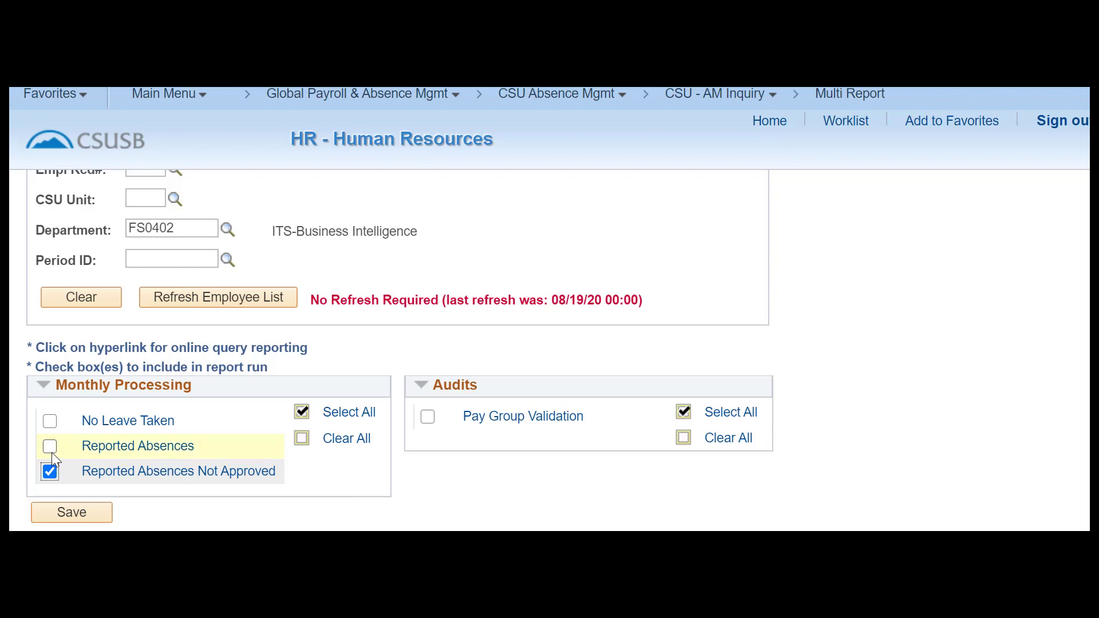
left_click(50, 447)
left_click(50, 425)
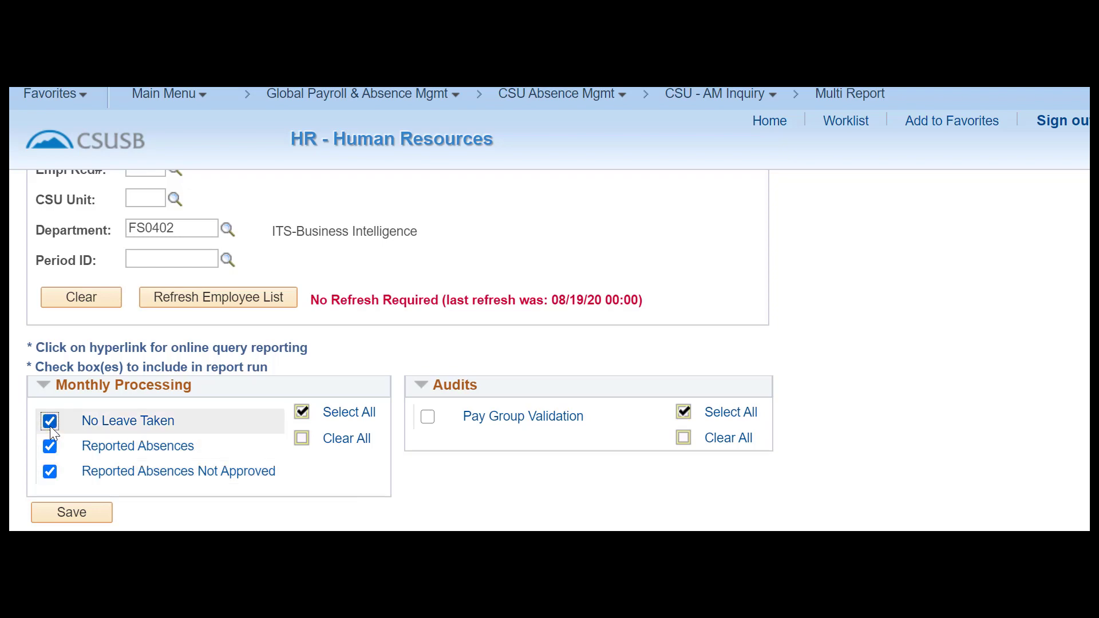
left_click(51, 517)
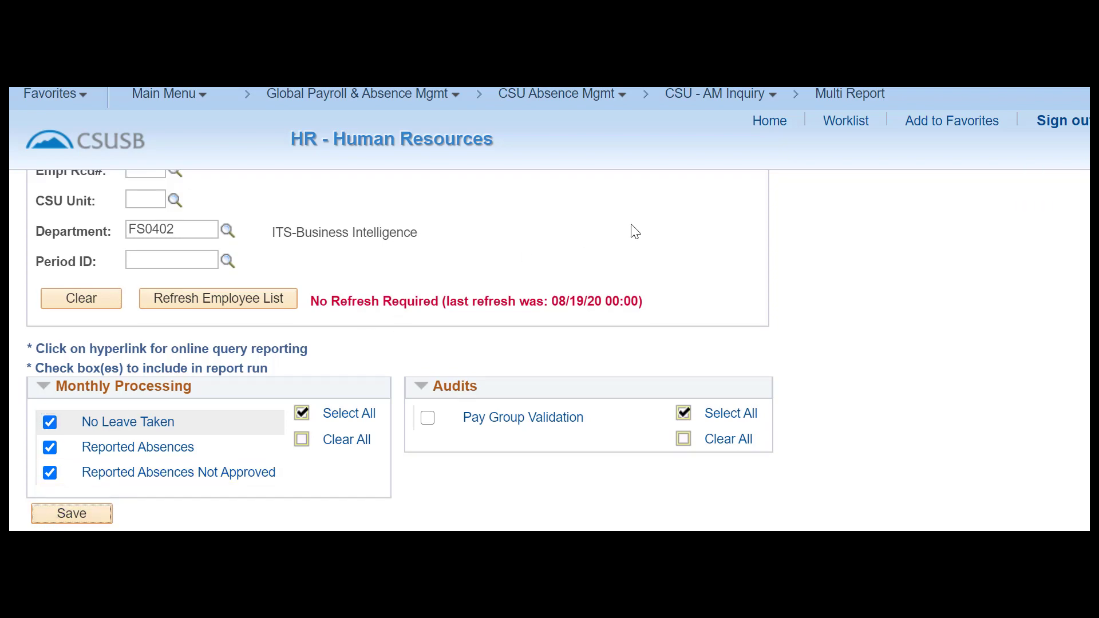
left_click(841, 97)
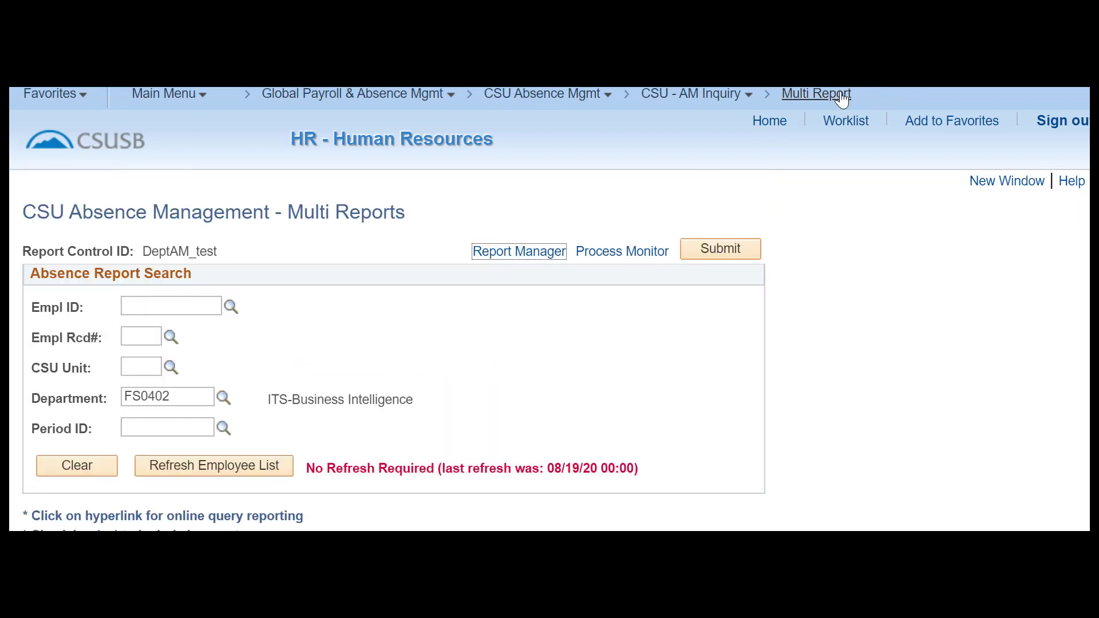
Choose Period ID 2020-07 and Ending Period ID 2020-08 from their lookups.
scroll(554, 351, "down", 1)
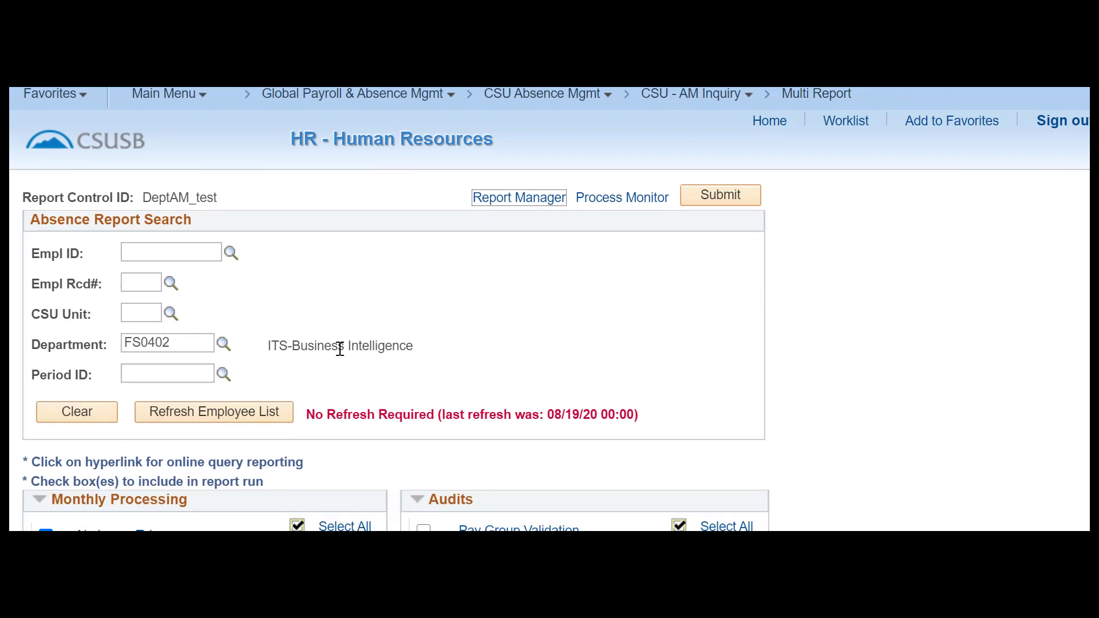
right_click(223, 376)
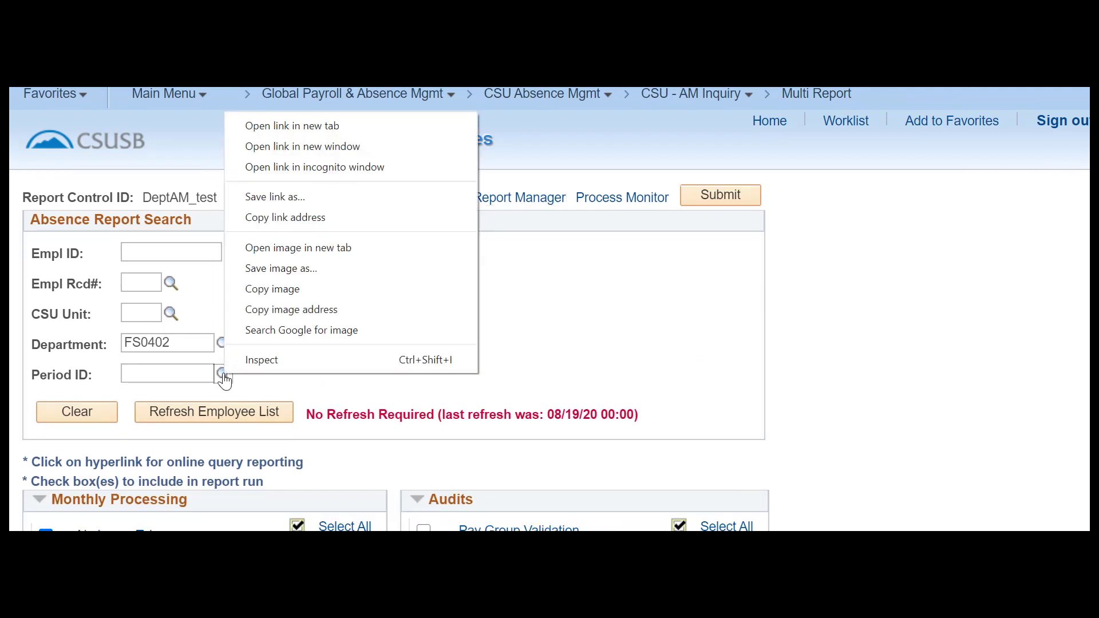
left_click(223, 376)
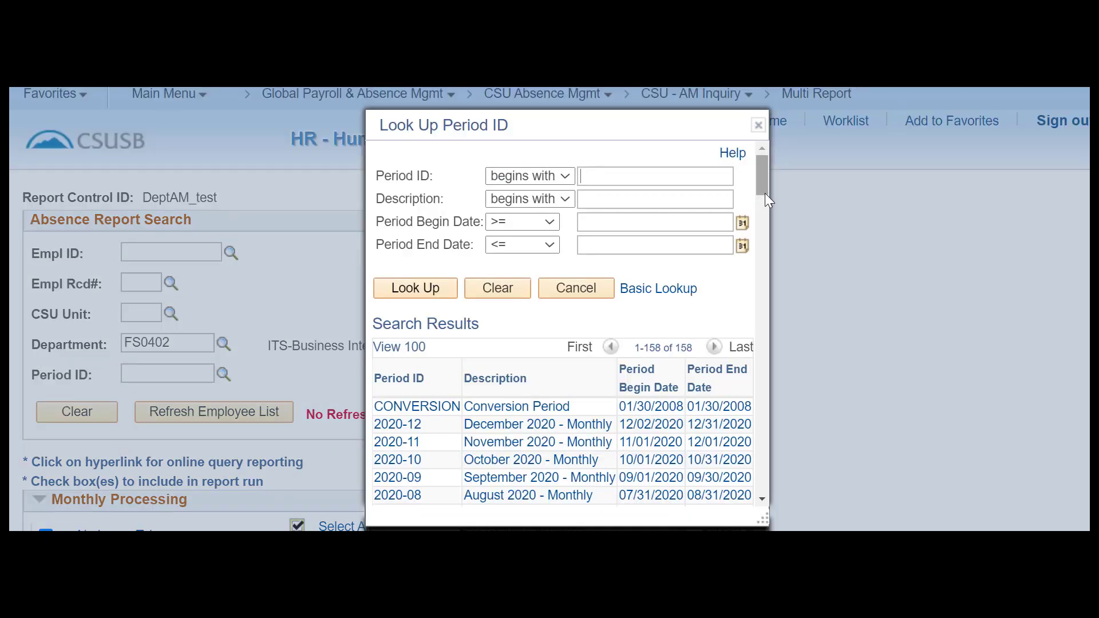
scroll(765, 195, "down", 1)
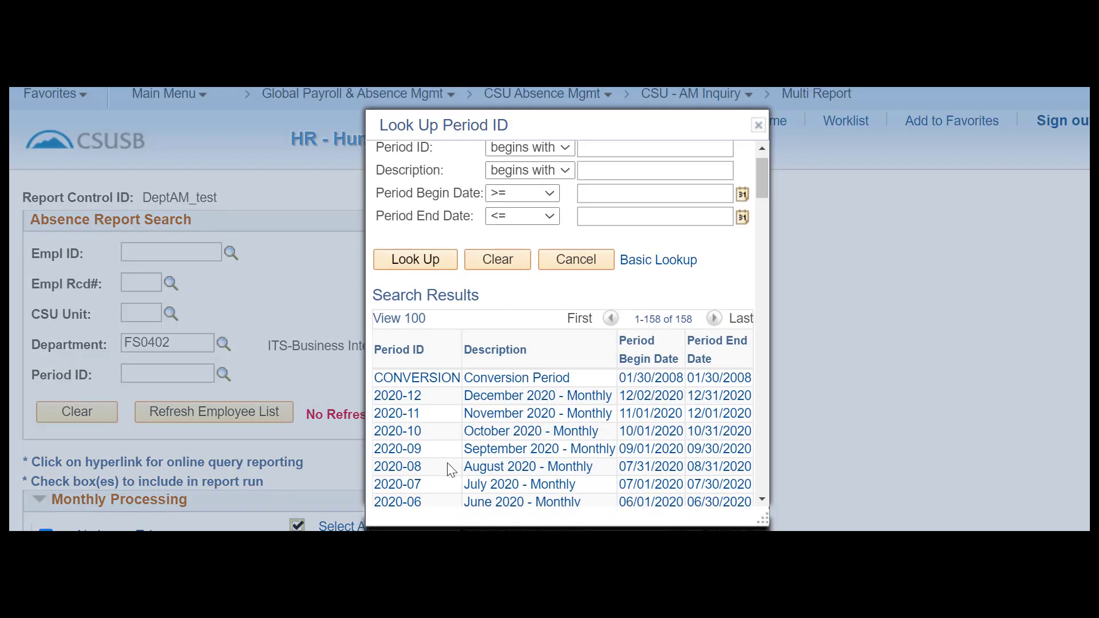
left_click(407, 486)
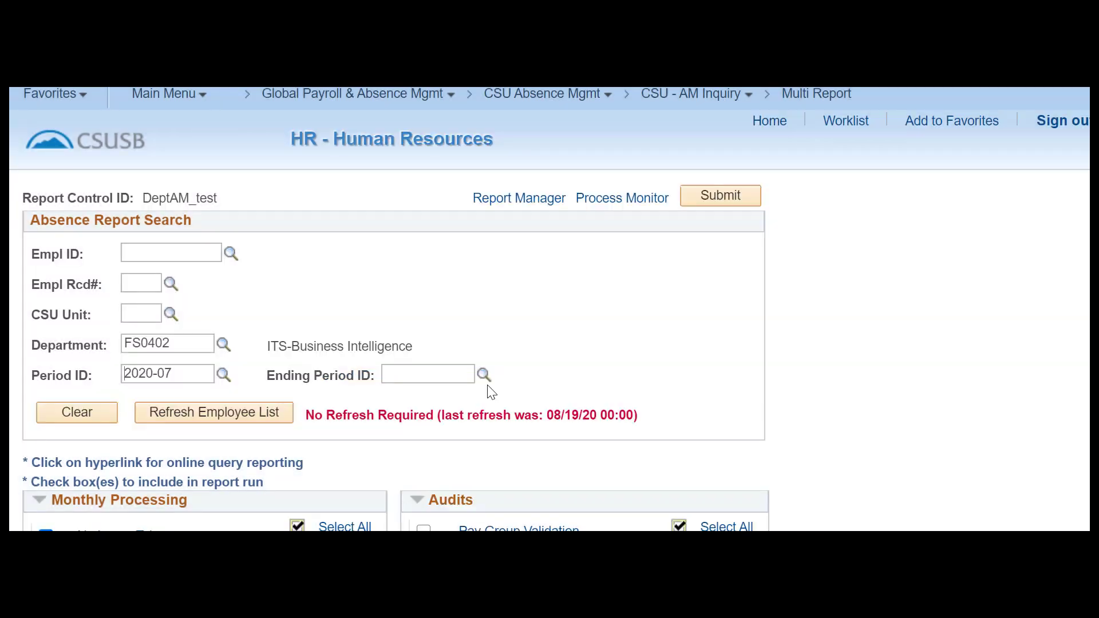
left_click(484, 376)
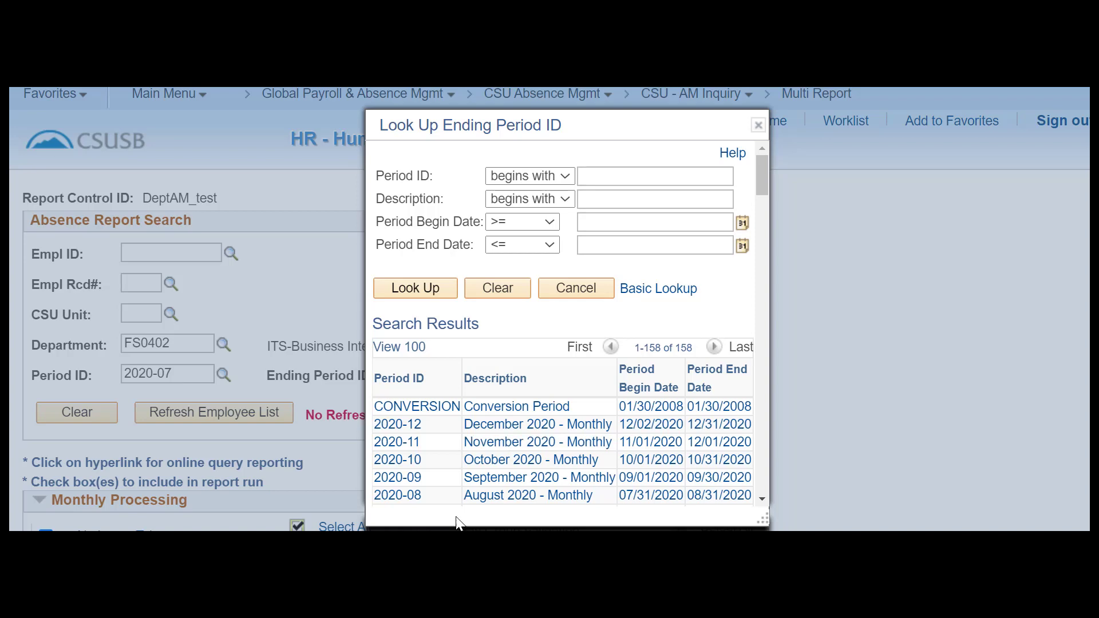
left_click(503, 495)
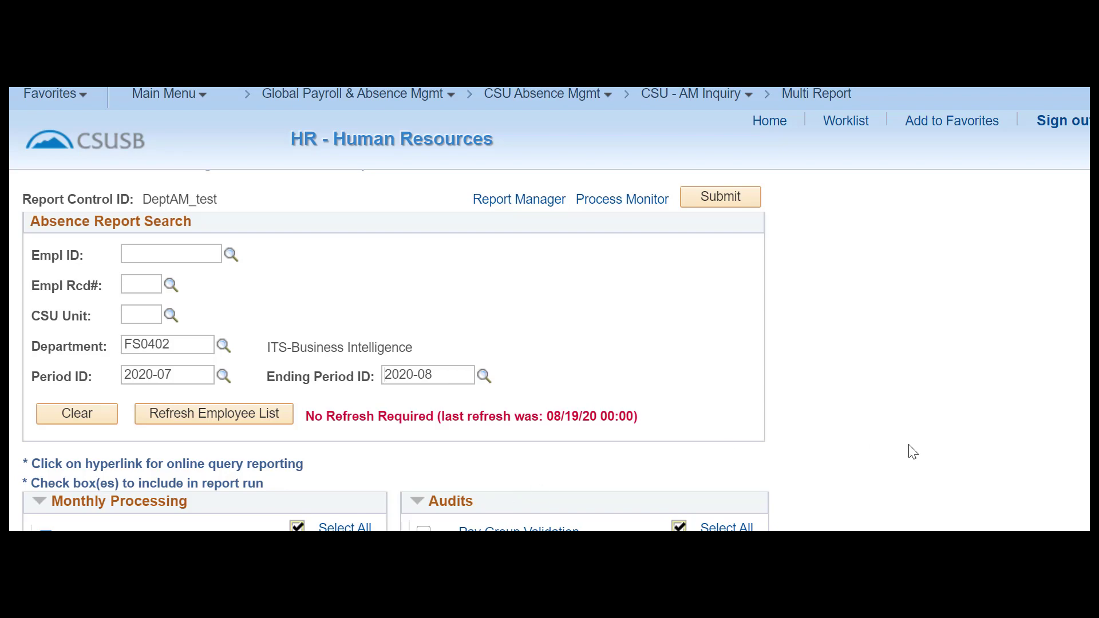
scroll(395, 349, "down", 3)
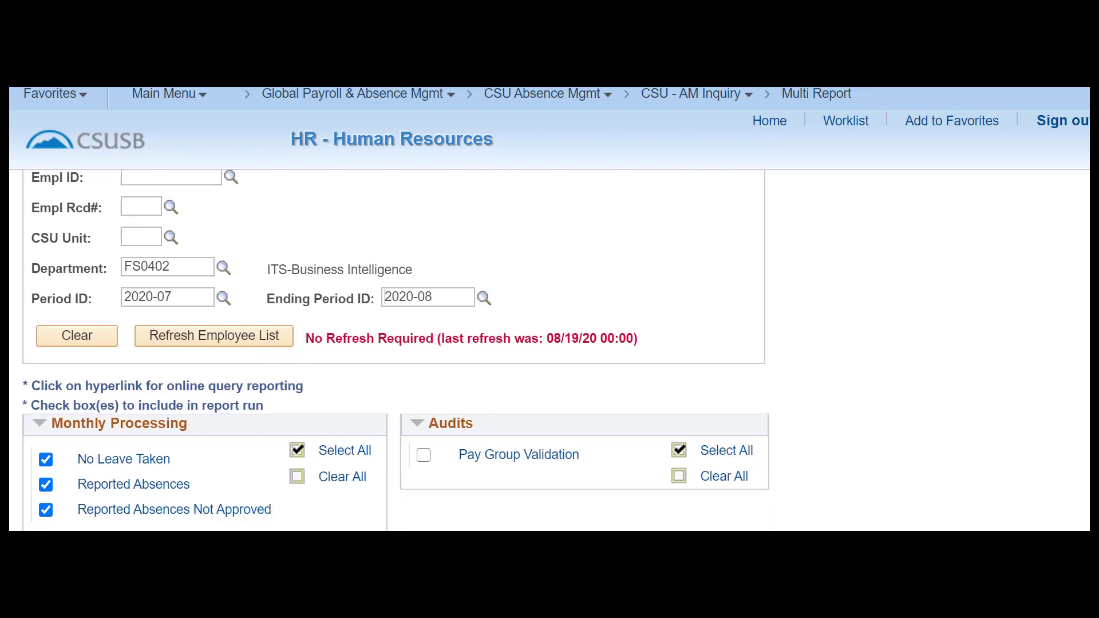
scroll(395, 349, "up", 4)
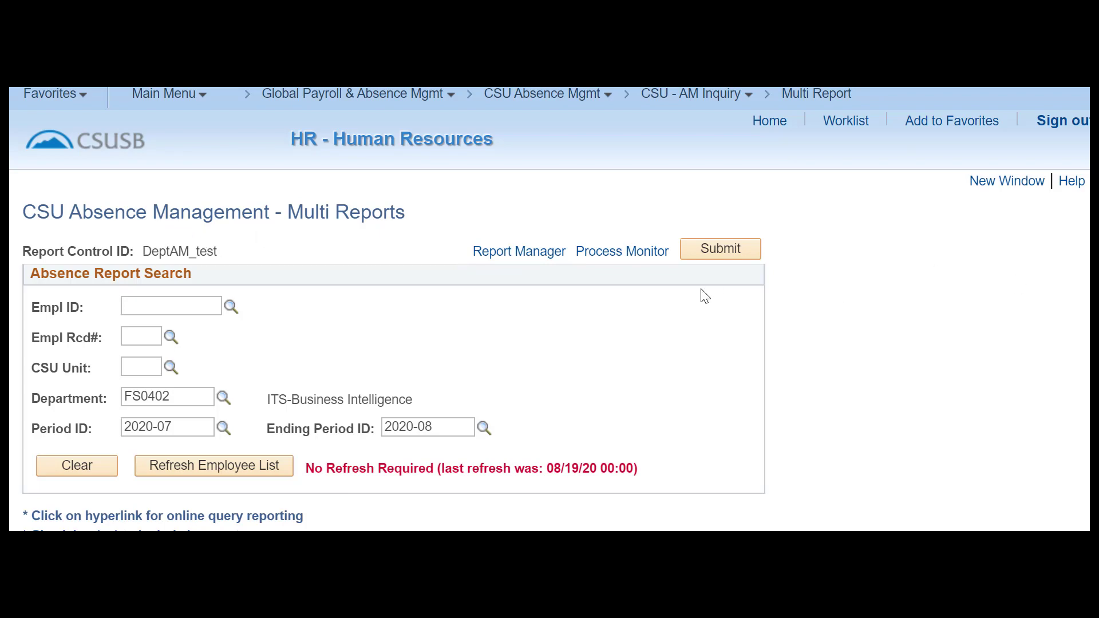
Submit the run and refresh Process Monitor until CSUAM001 shows Success and Posted.
left_click(710, 255)
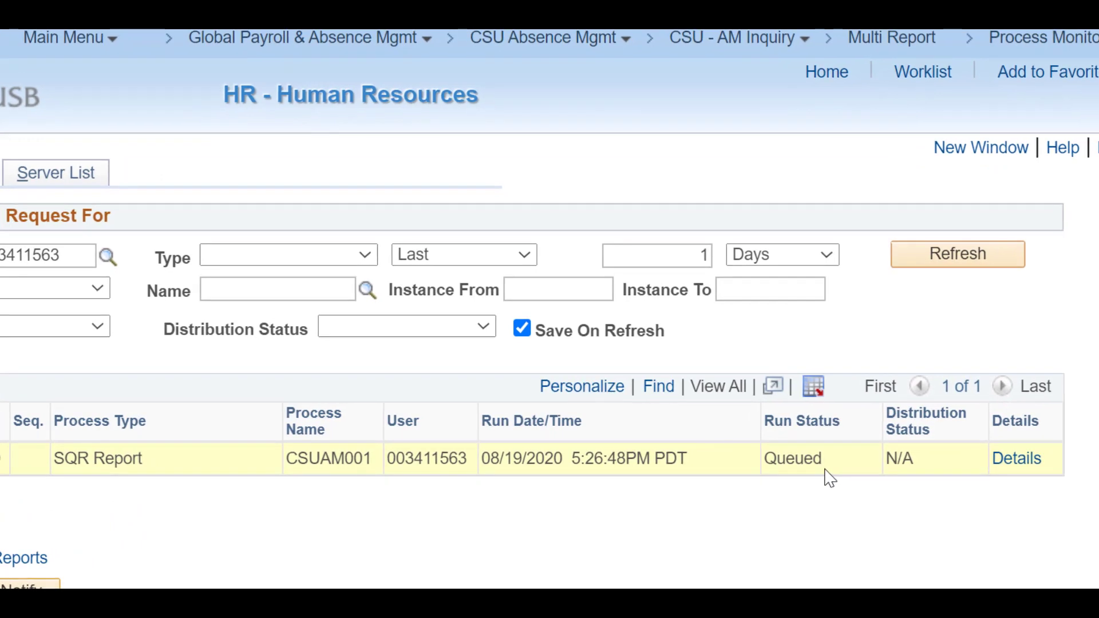
left_click(992, 269)
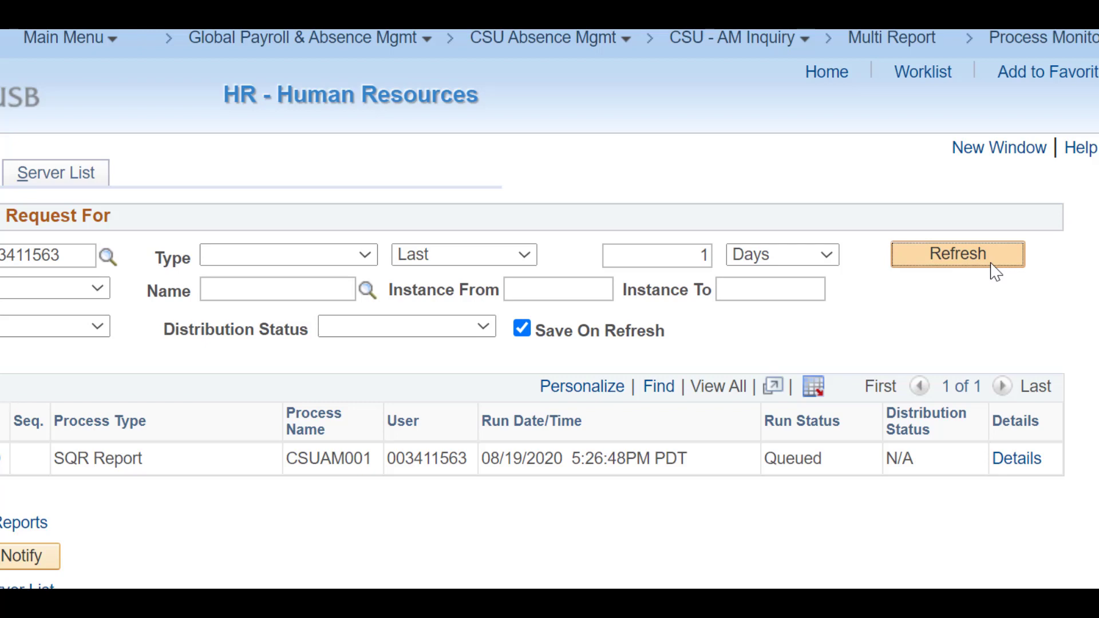
left_click(992, 265)
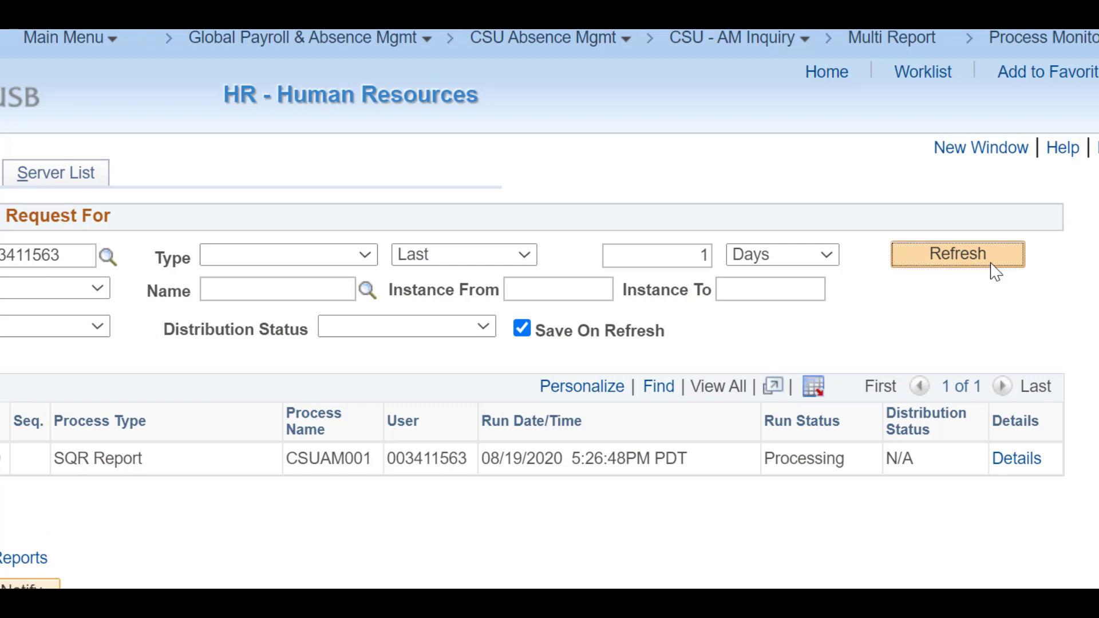
left_click(993, 265)
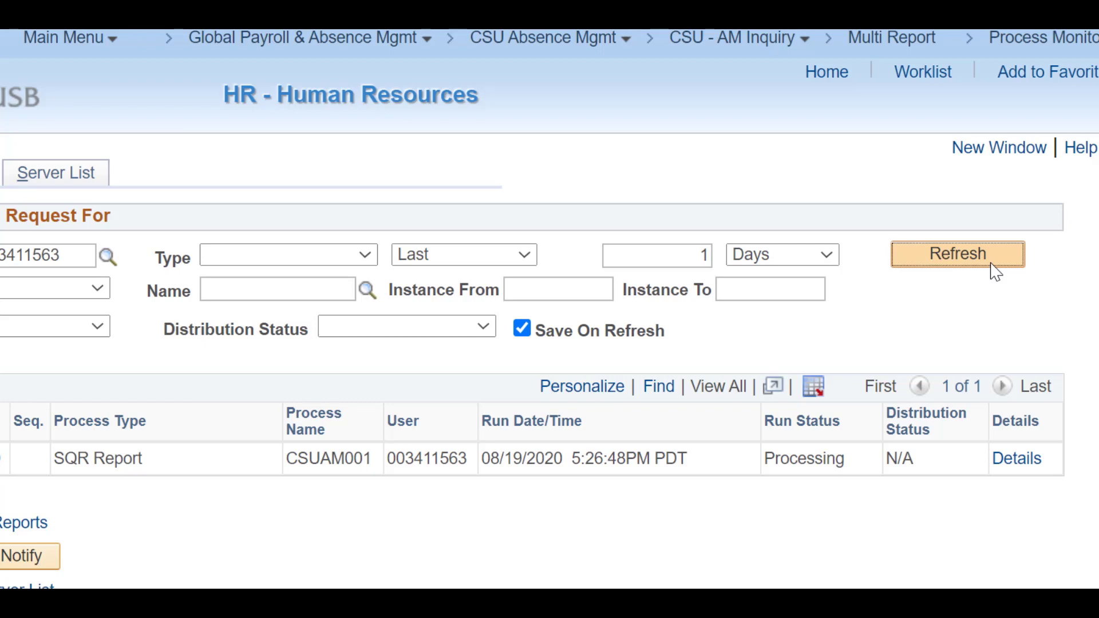
left_click(977, 263)
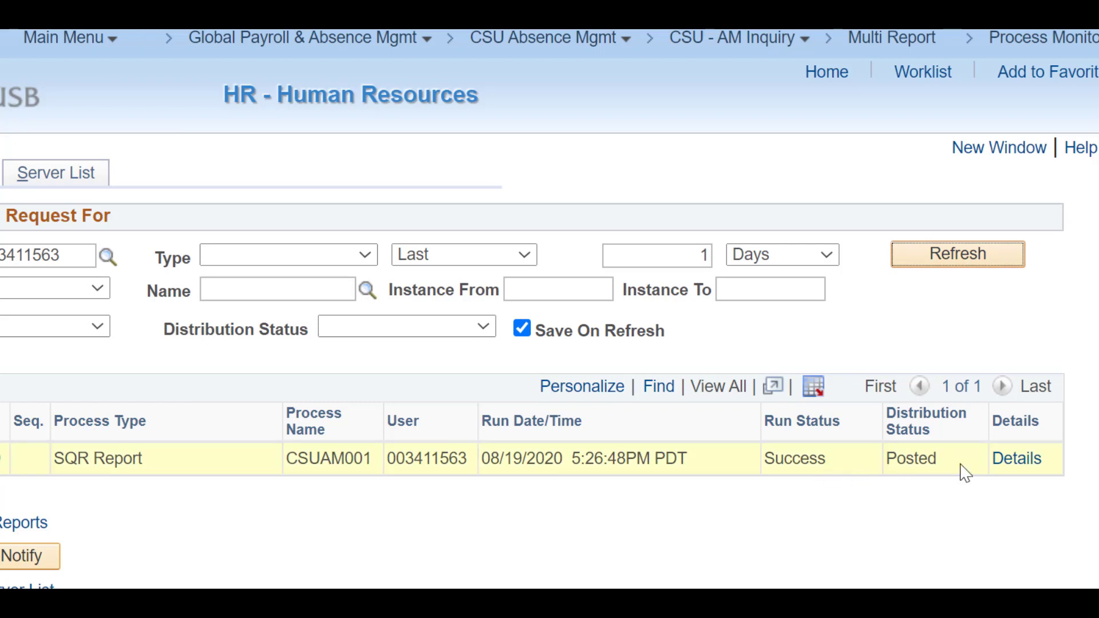
Open the finished run's Details and View Log/Trace to list its output files.
left_click(1015, 460)
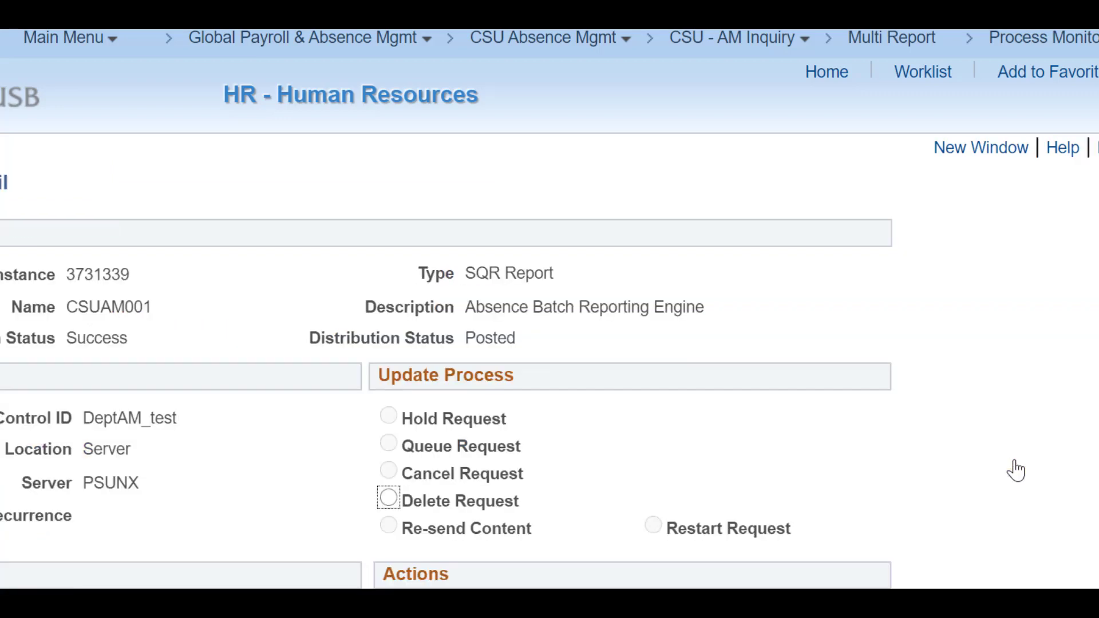
scroll(447, 360, "down", 3)
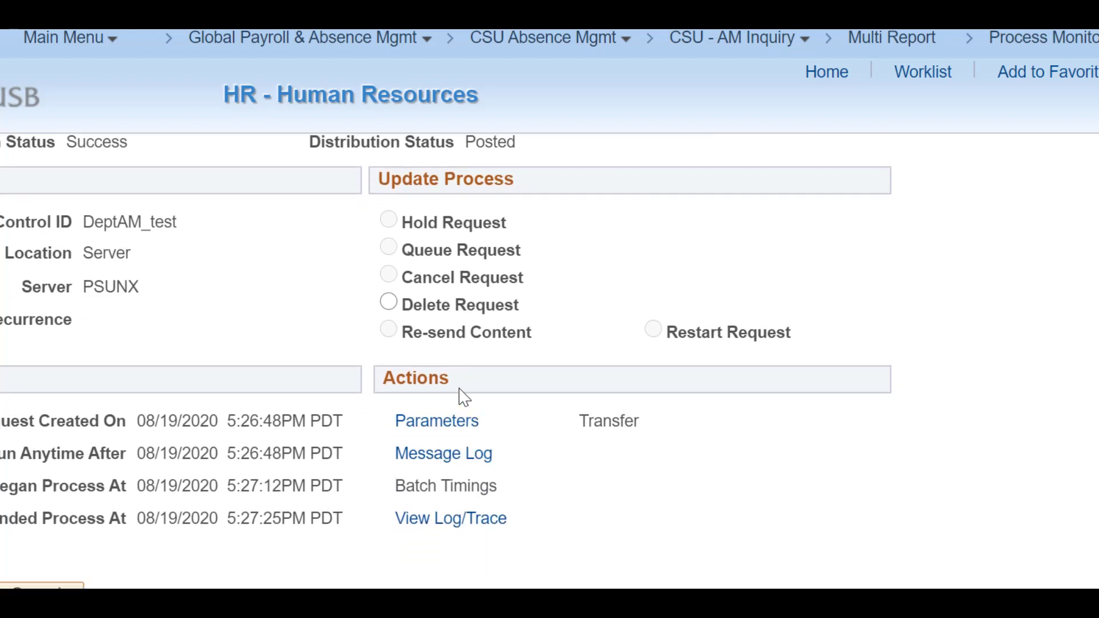
left_click(467, 526)
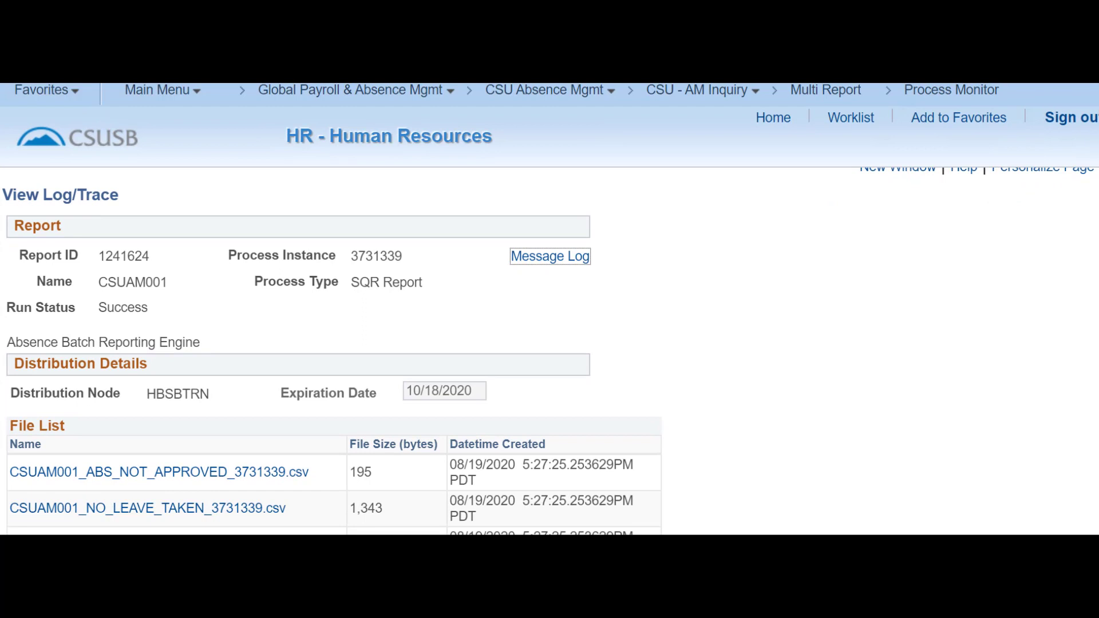
scroll(550, 351, "down", 4)
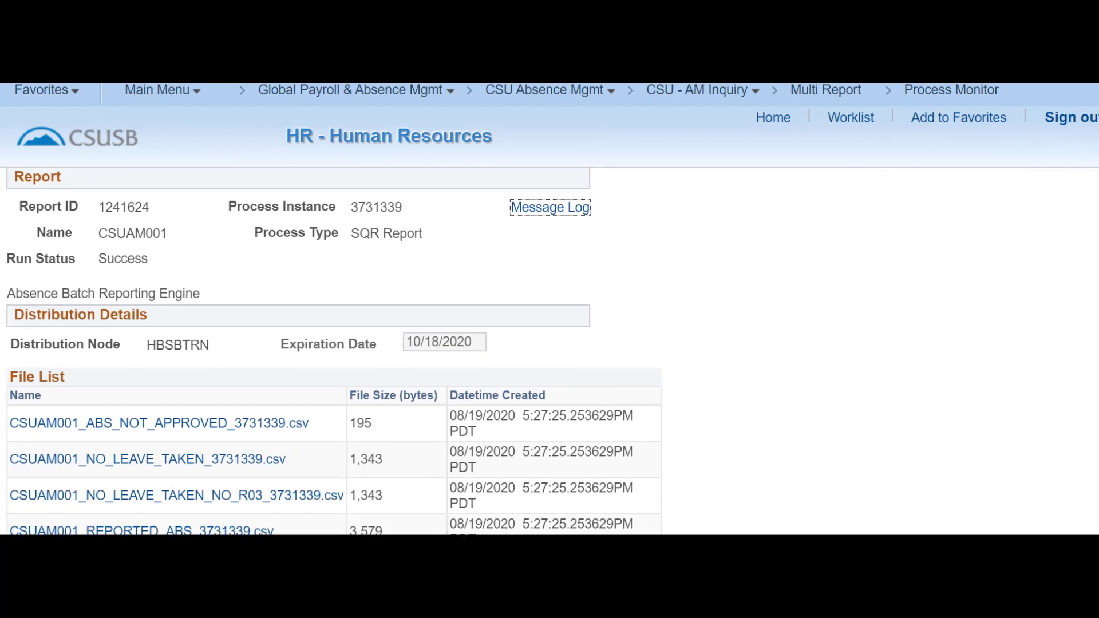
scroll(549, 351, "down", 1)
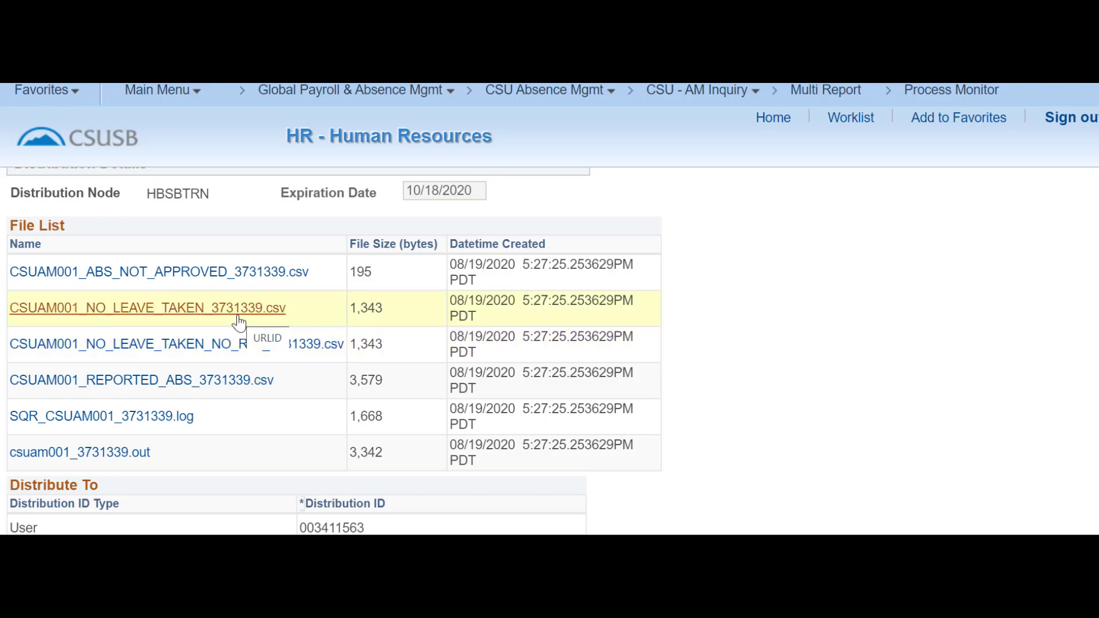
Download the ABS_NOT_APPROVED and REPORTED_ABS CSVs and open REPORTED_ABS in Excel.
left_click(240, 281)
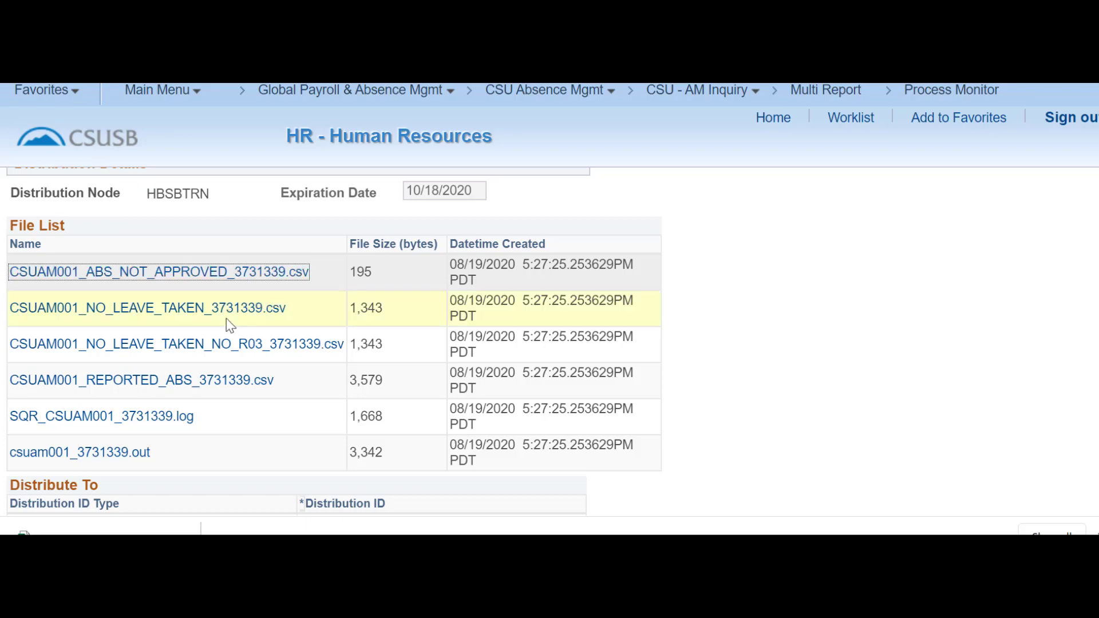
left_click(199, 380)
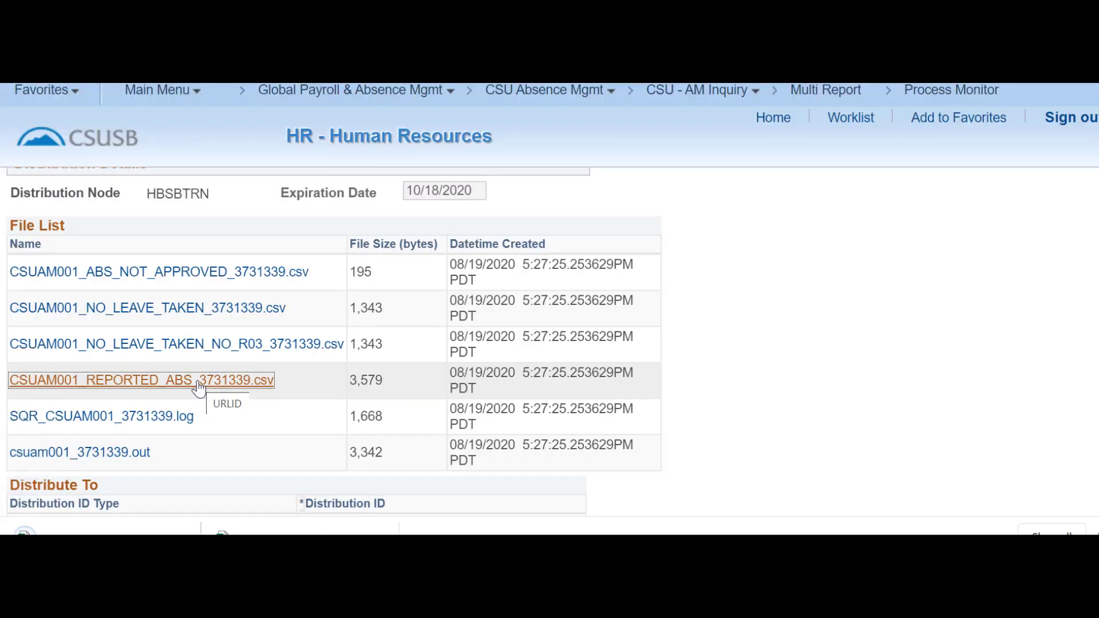
left_click(275, 531)
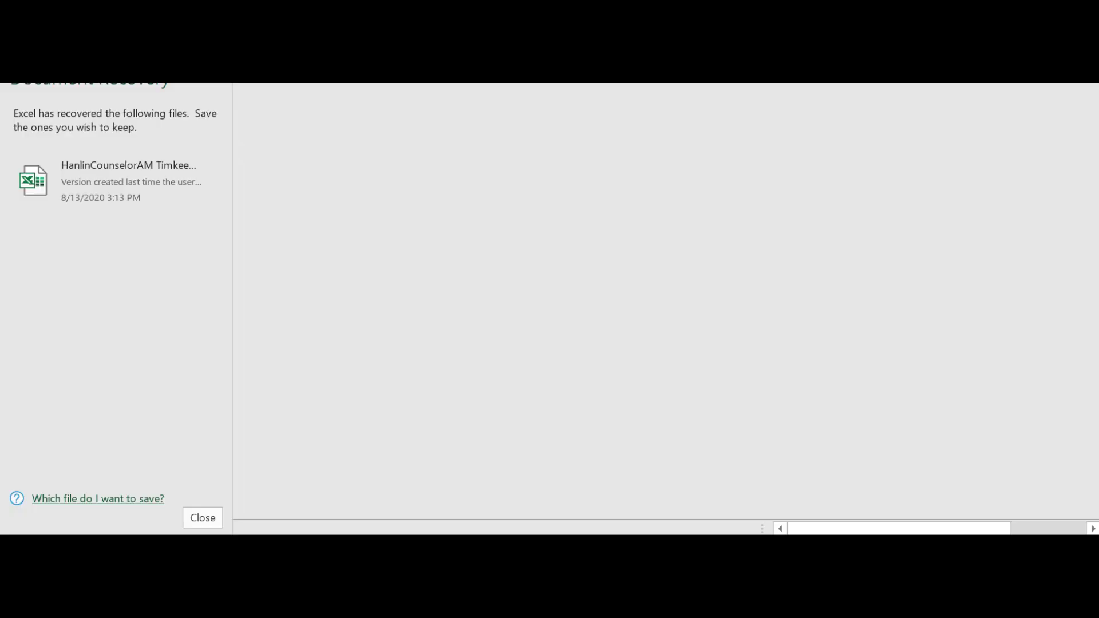